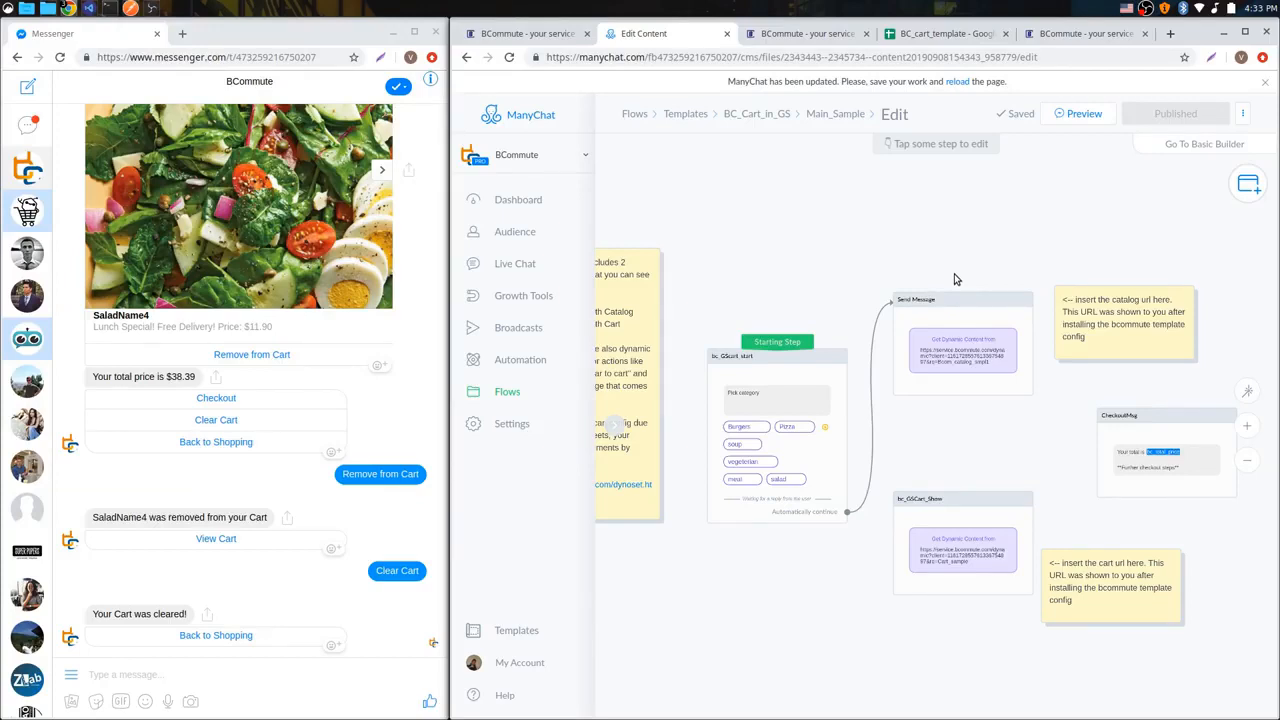
Step: Switch to the BC_cart_template spreadsheet in Google Sheets and examine its Copy of BC_Catalog_Sample and Copy of BC_Cart sheets
scroll(956, 418, "down", 1)
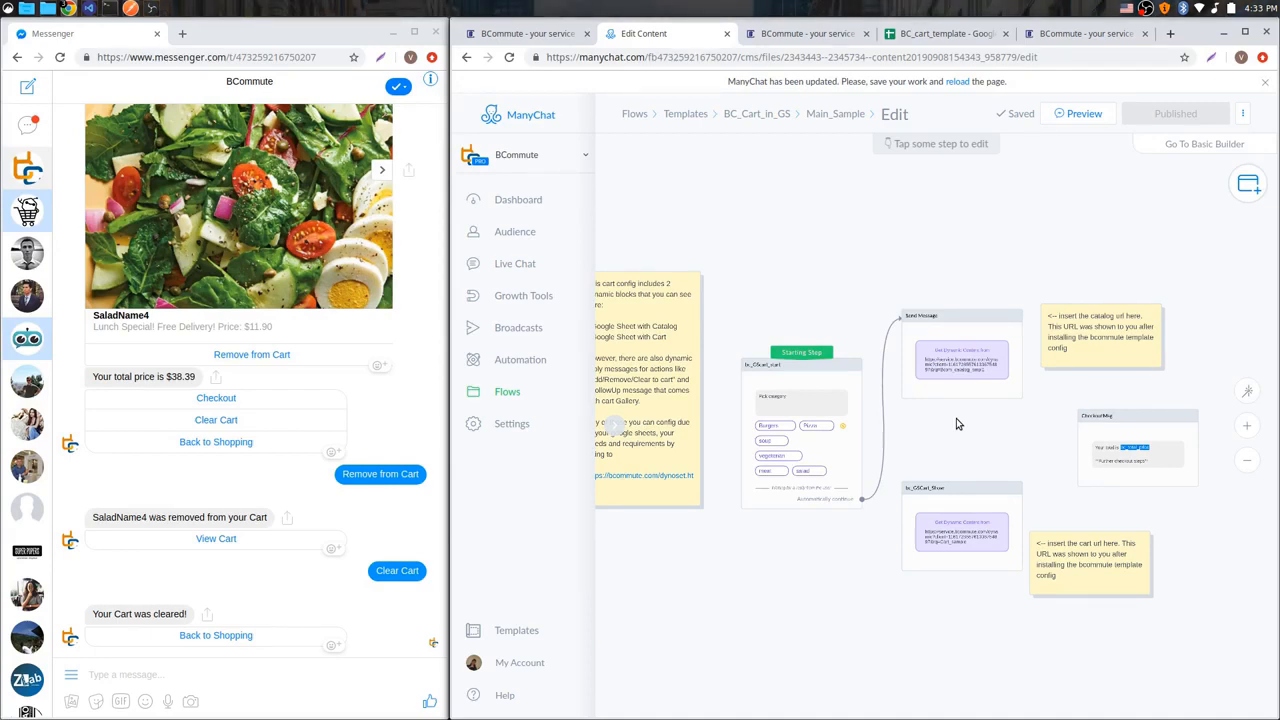
left_click(954, 38)
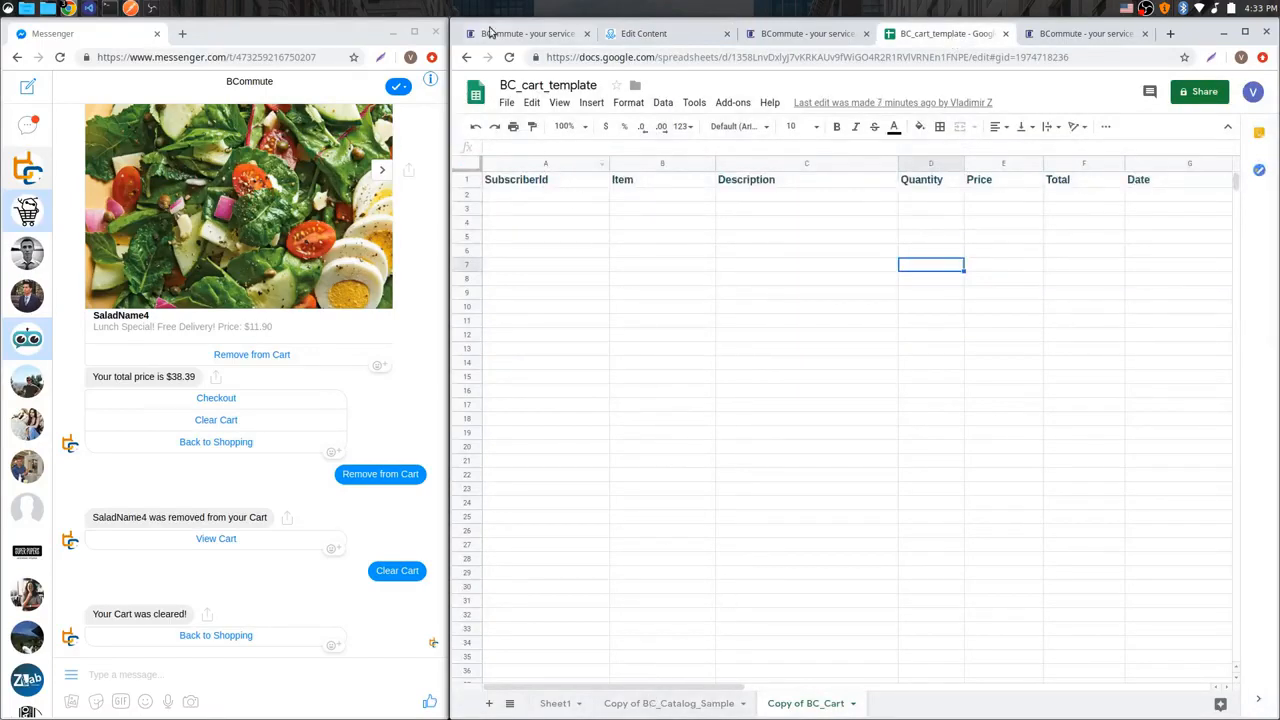
left_click(503, 85)
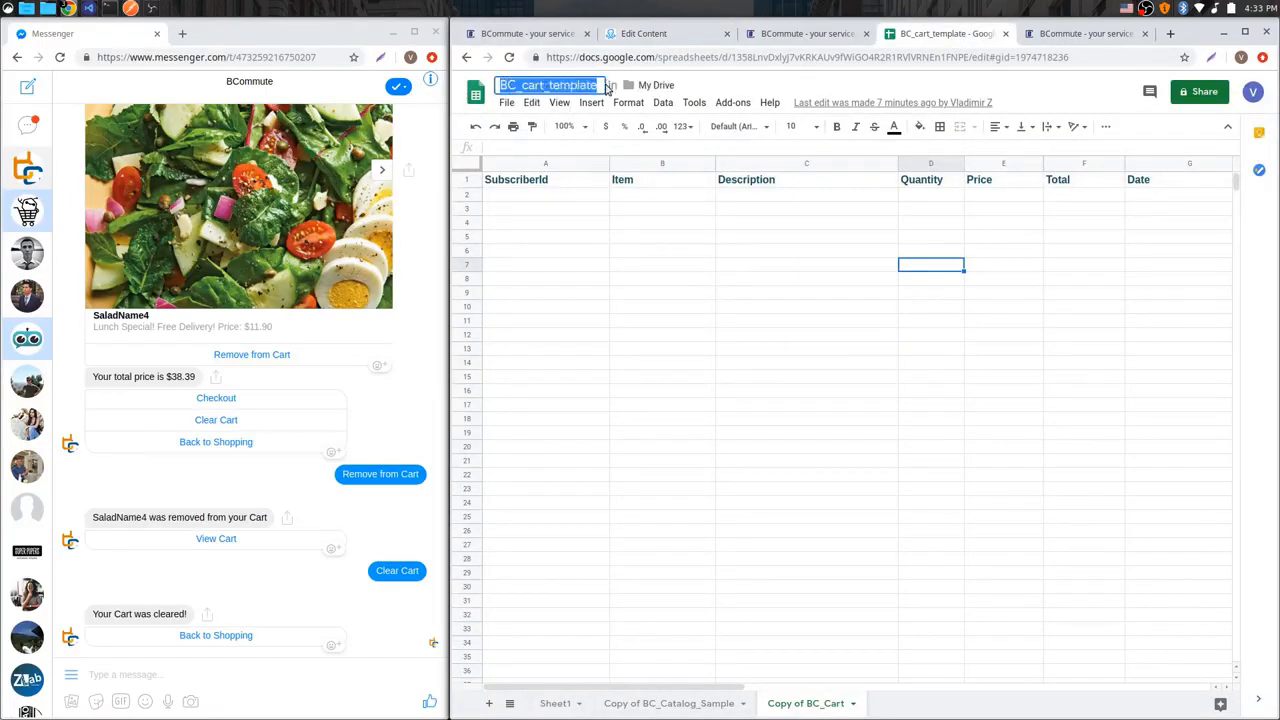
left_click(714, 421)
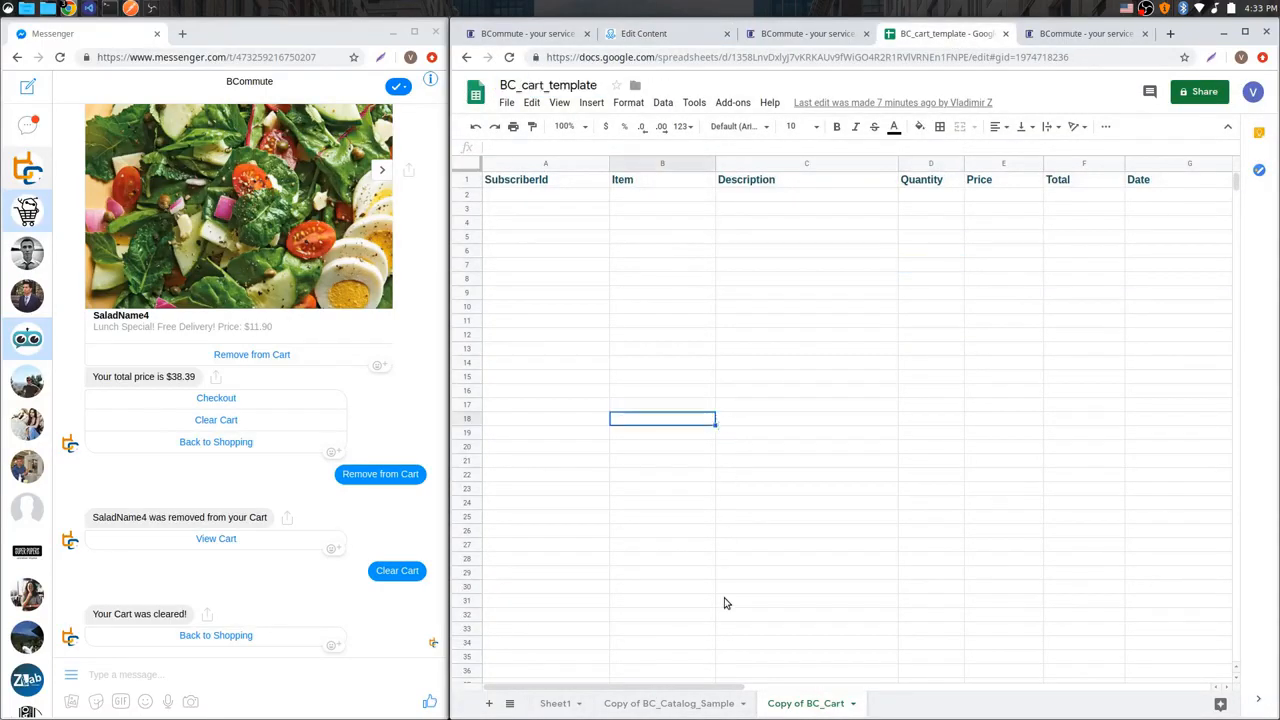
left_click(680, 704)
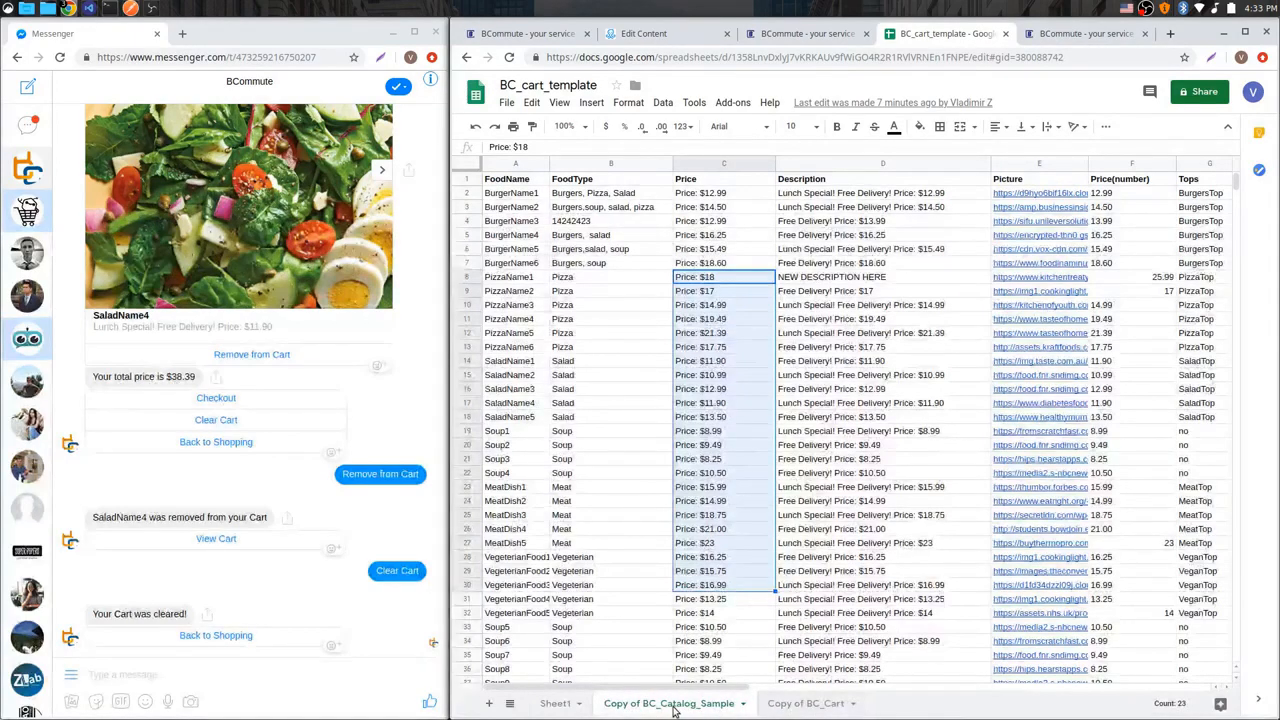
scroll(697, 318, "down", 3)
scroll(697, 318, "down", 3)
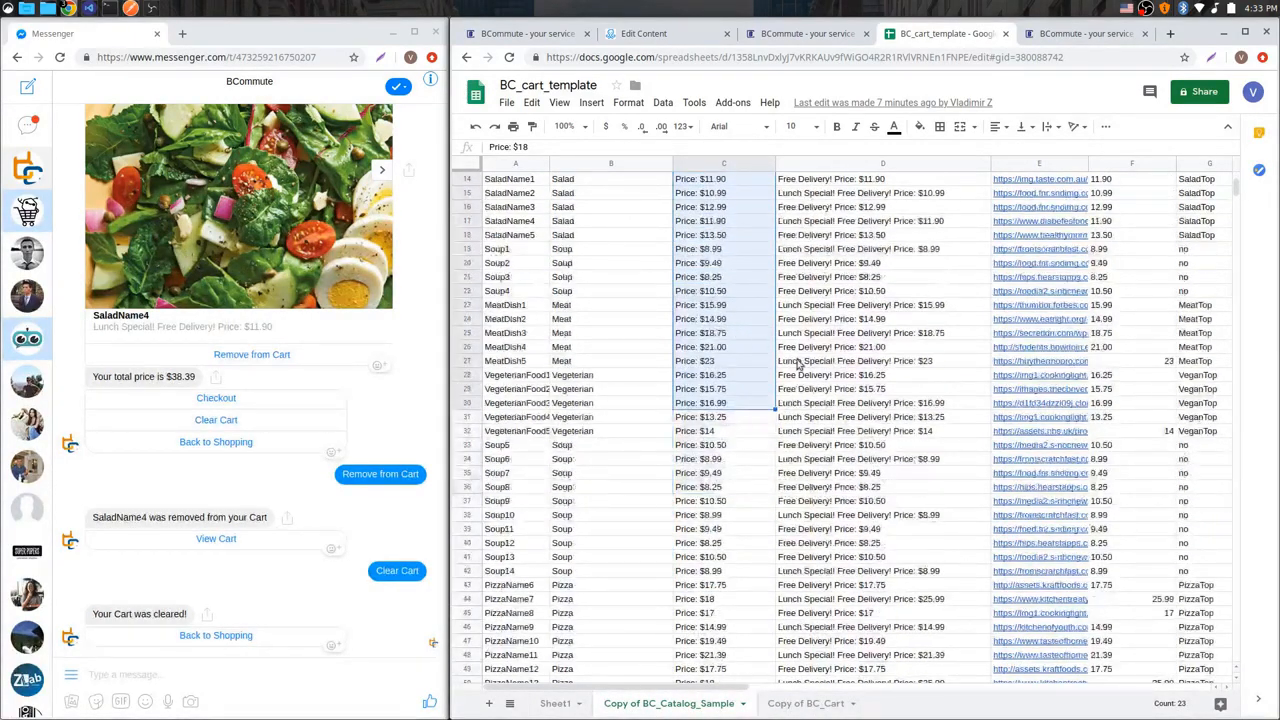
left_click(798, 703)
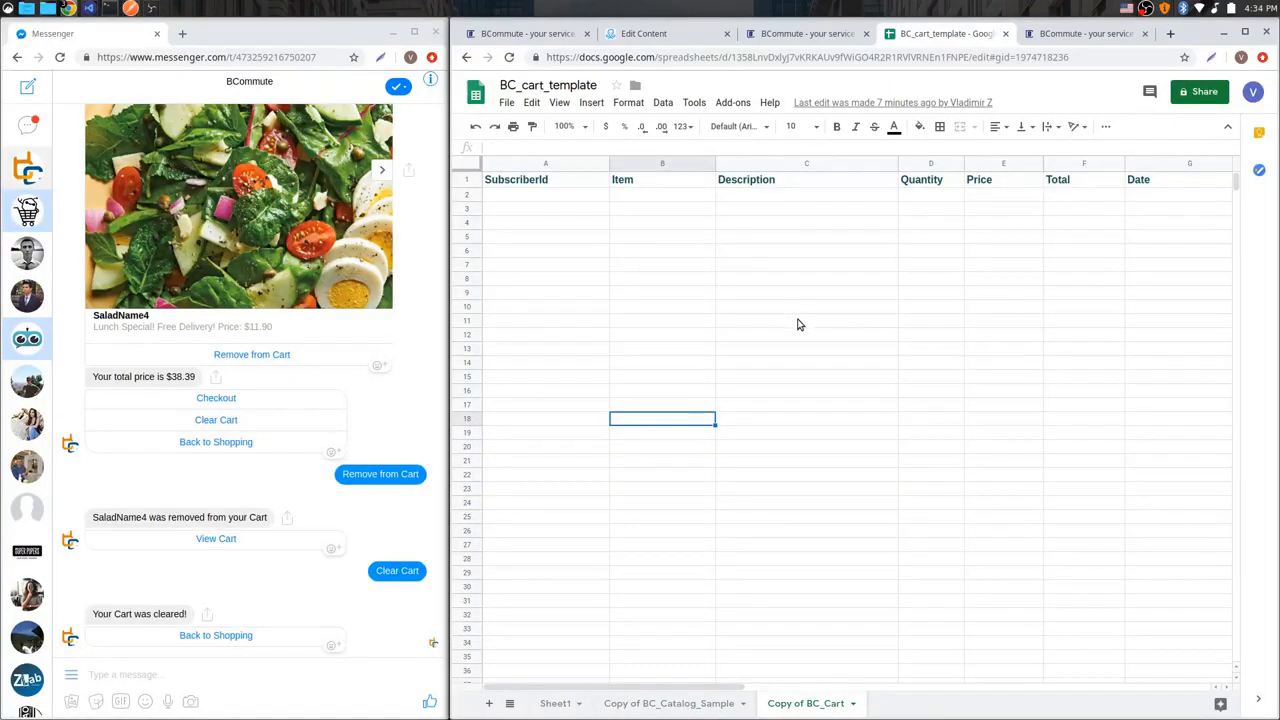
Step: Switch to the BCommute setup page and look through the saved dynamic content requests
left_click(765, 34)
scroll(957, 180, "up", 5)
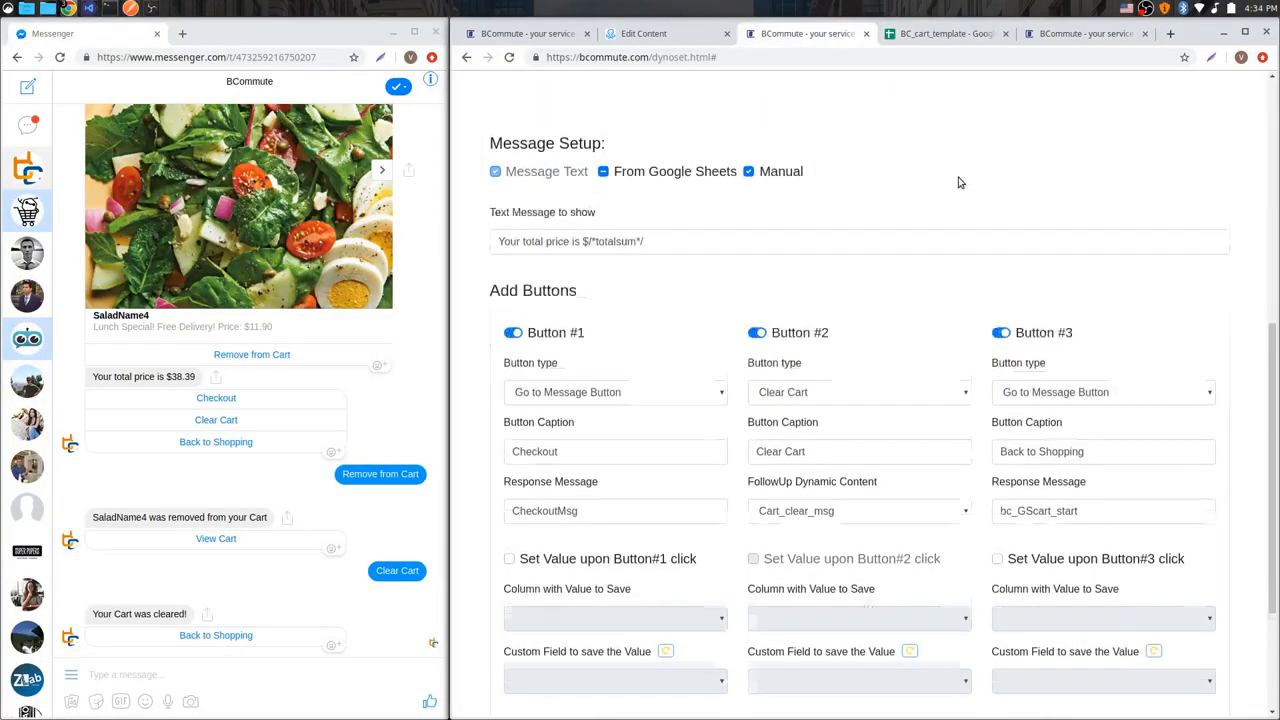
scroll(958, 176, "up", 3)
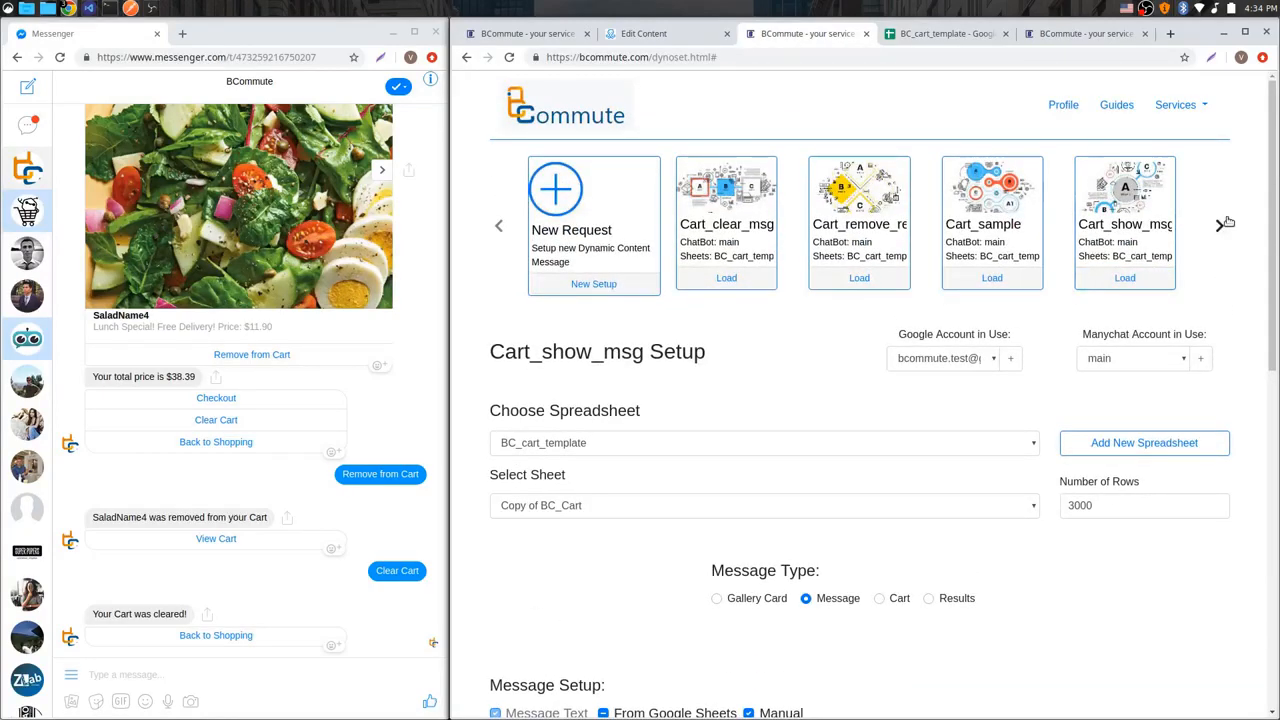
left_click(1220, 227)
left_click(508, 232)
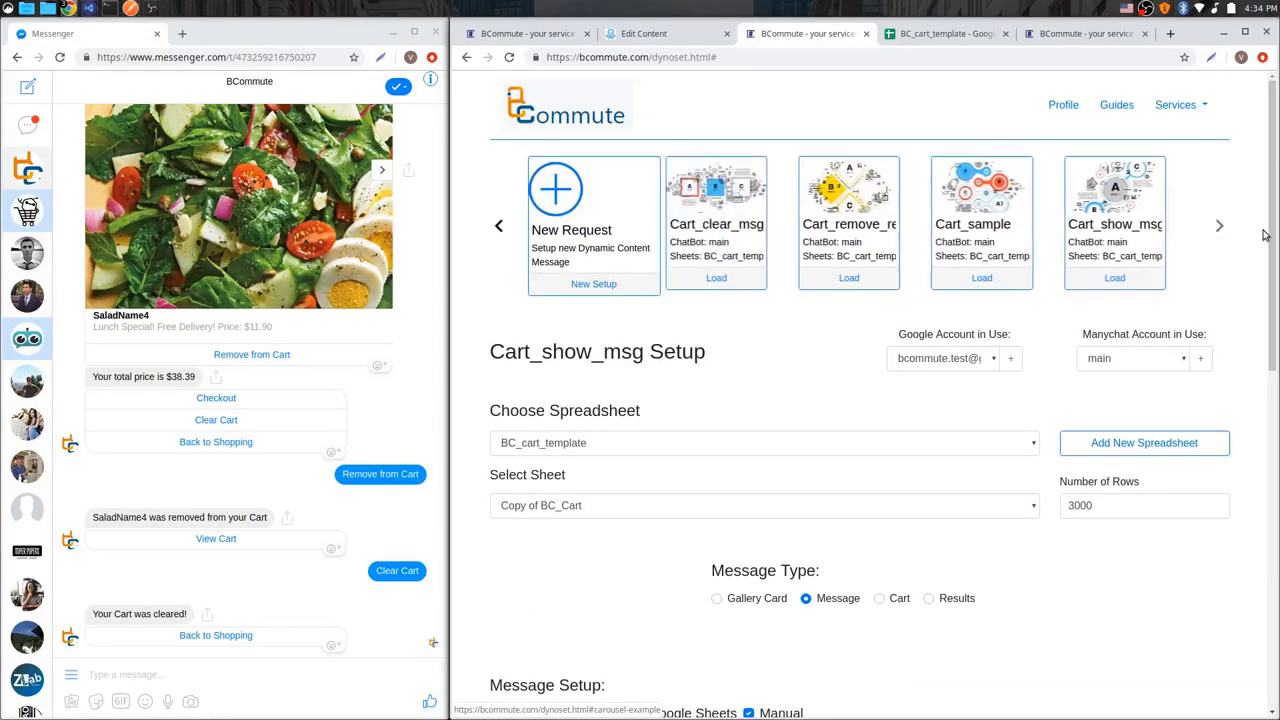
left_click(500, 228)
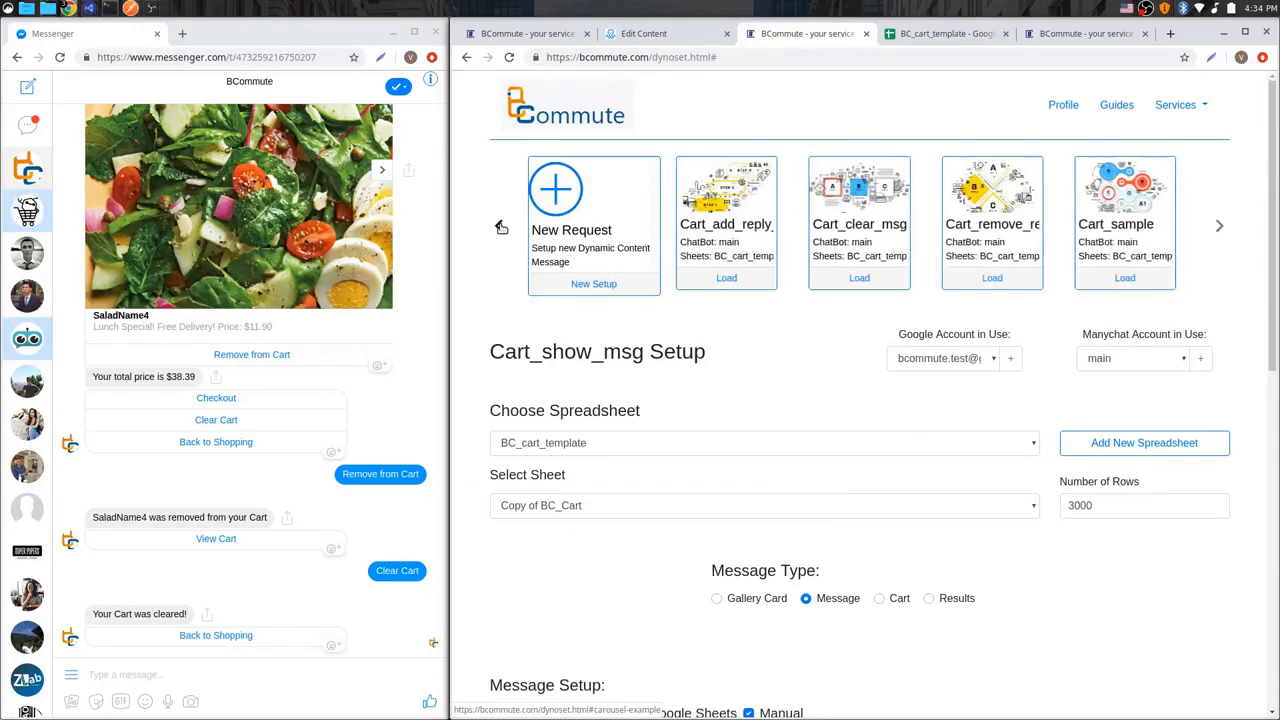
left_click(500, 228)
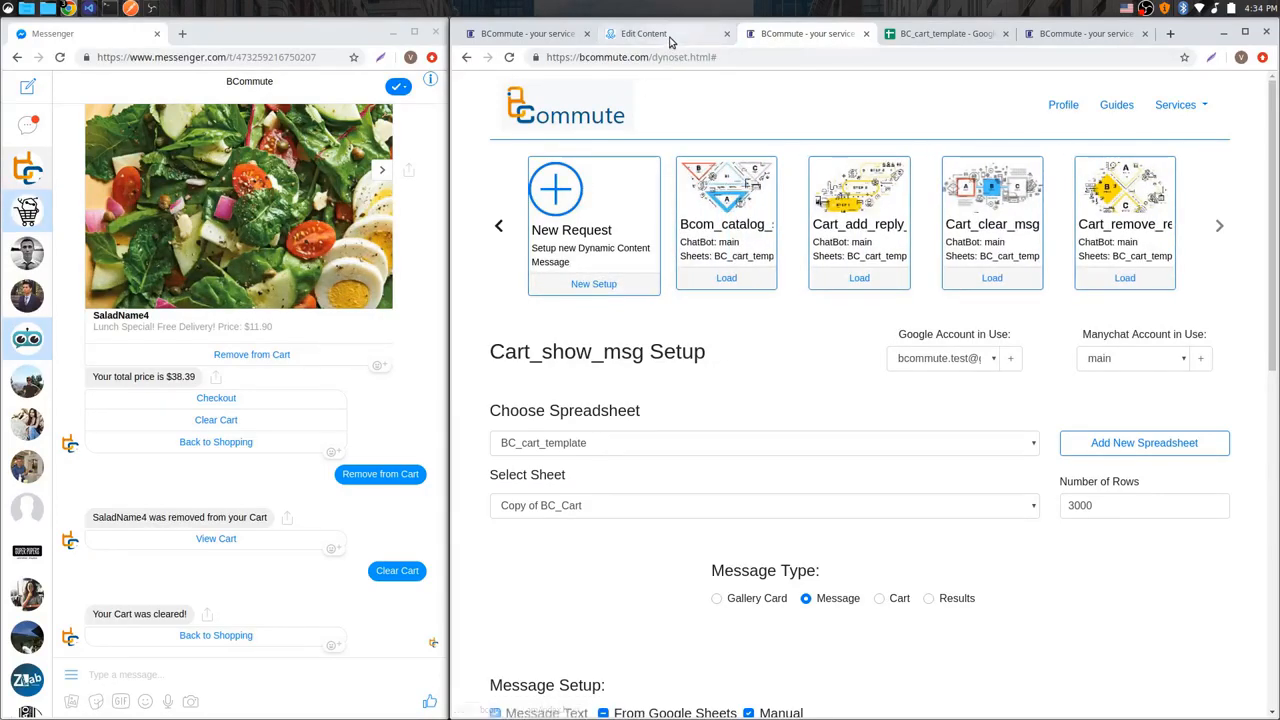
Step: Return to the ManyChat flow and open the Pick category user input settings of the bc_GScart_start step
left_click(660, 34)
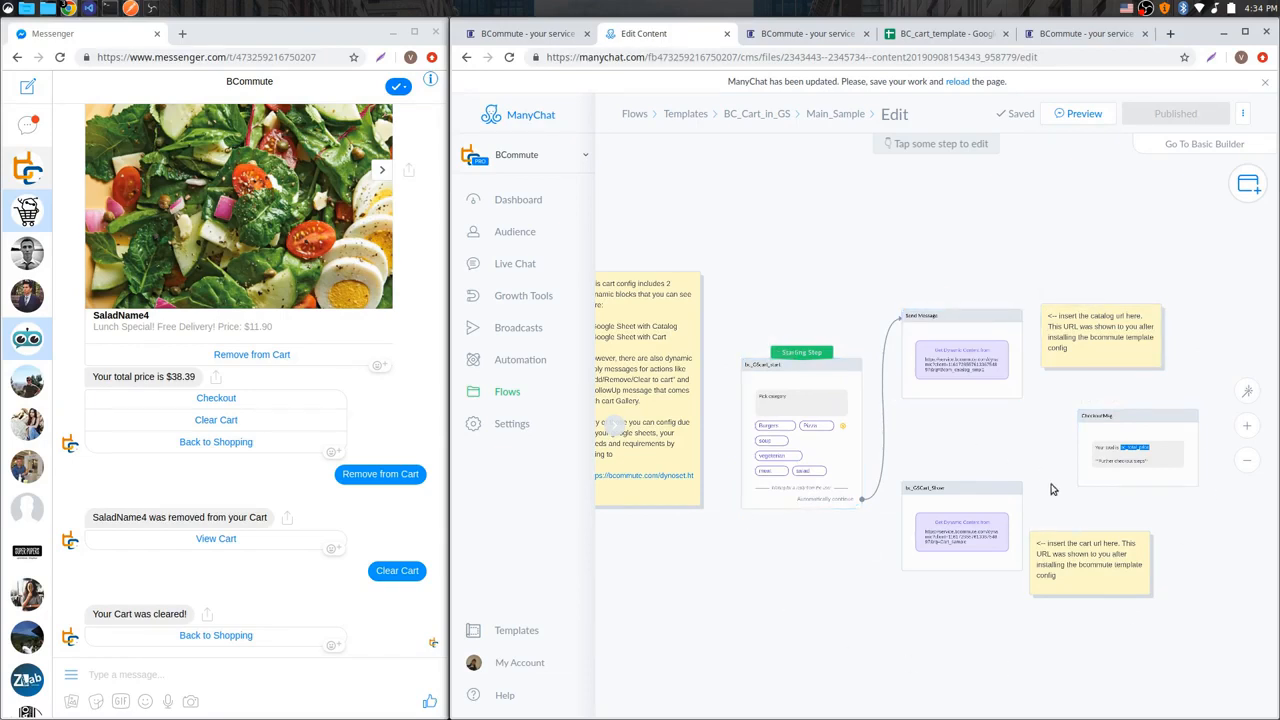
scroll(1051, 489, "up", 2)
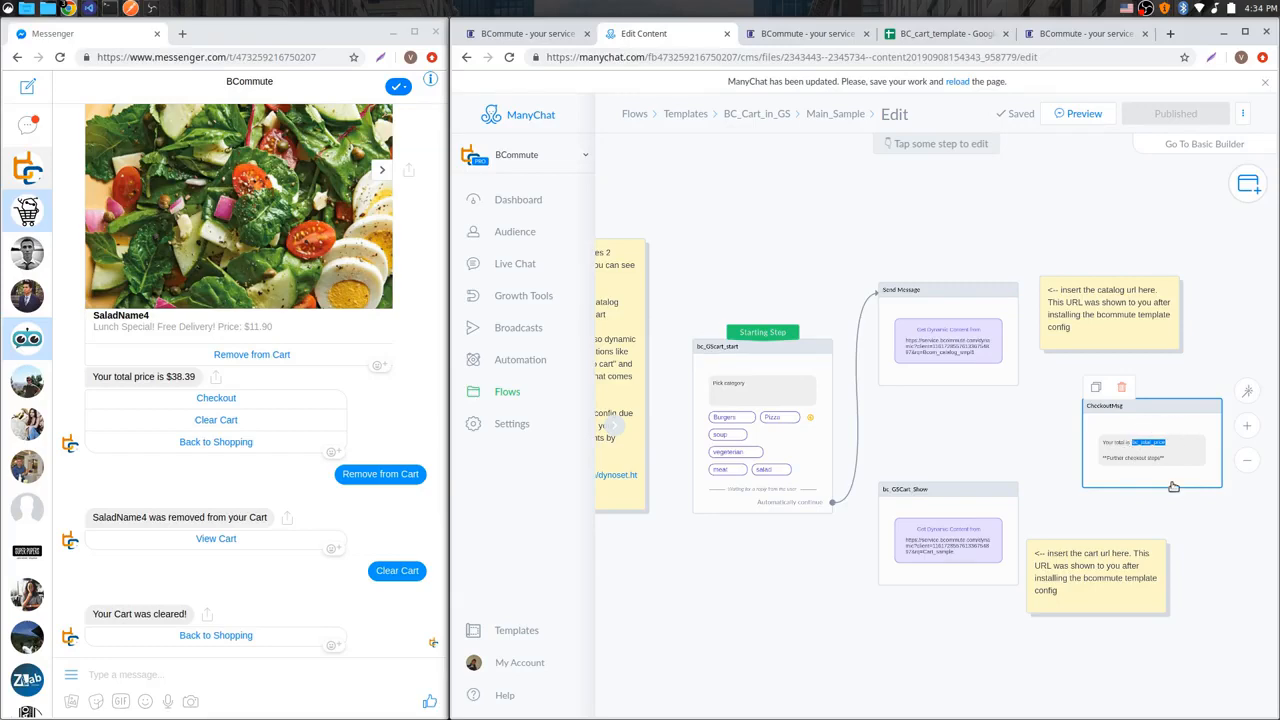
scroll(1106, 457, "down", 2)
scroll(868, 543, "up", 3)
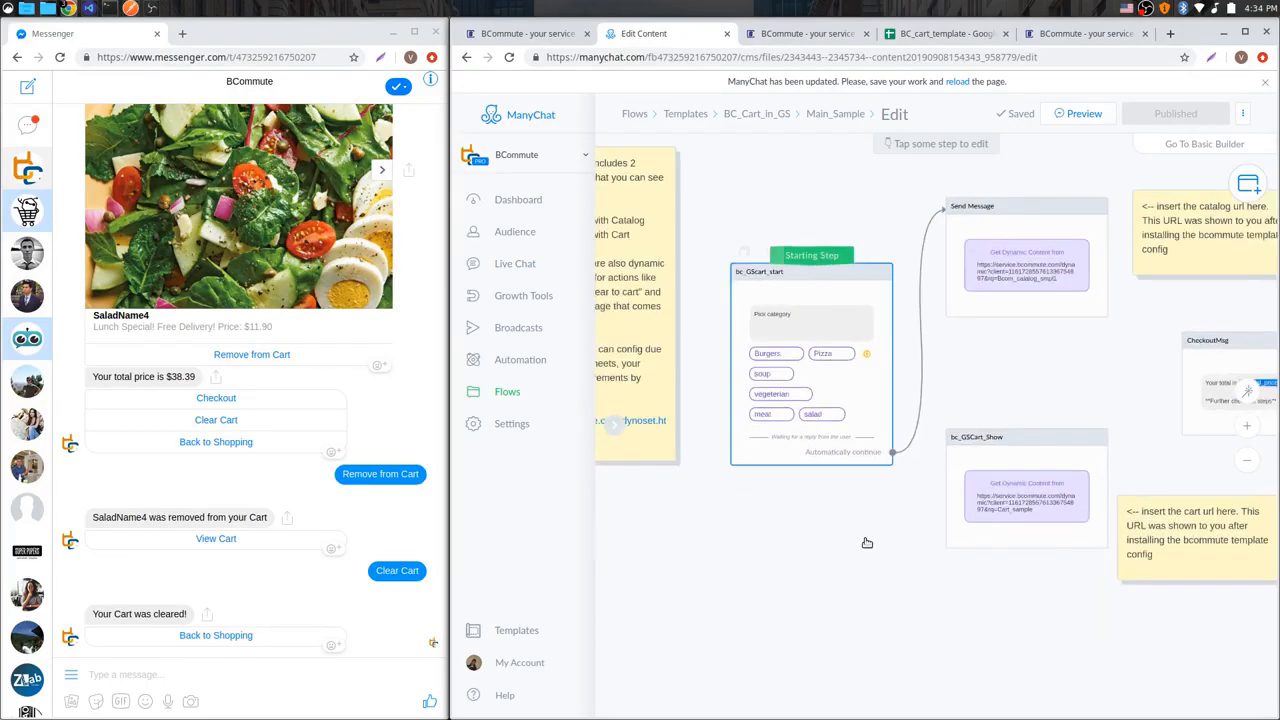
scroll(862, 560, "down", 1)
left_click_drag(858, 566, 837, 557)
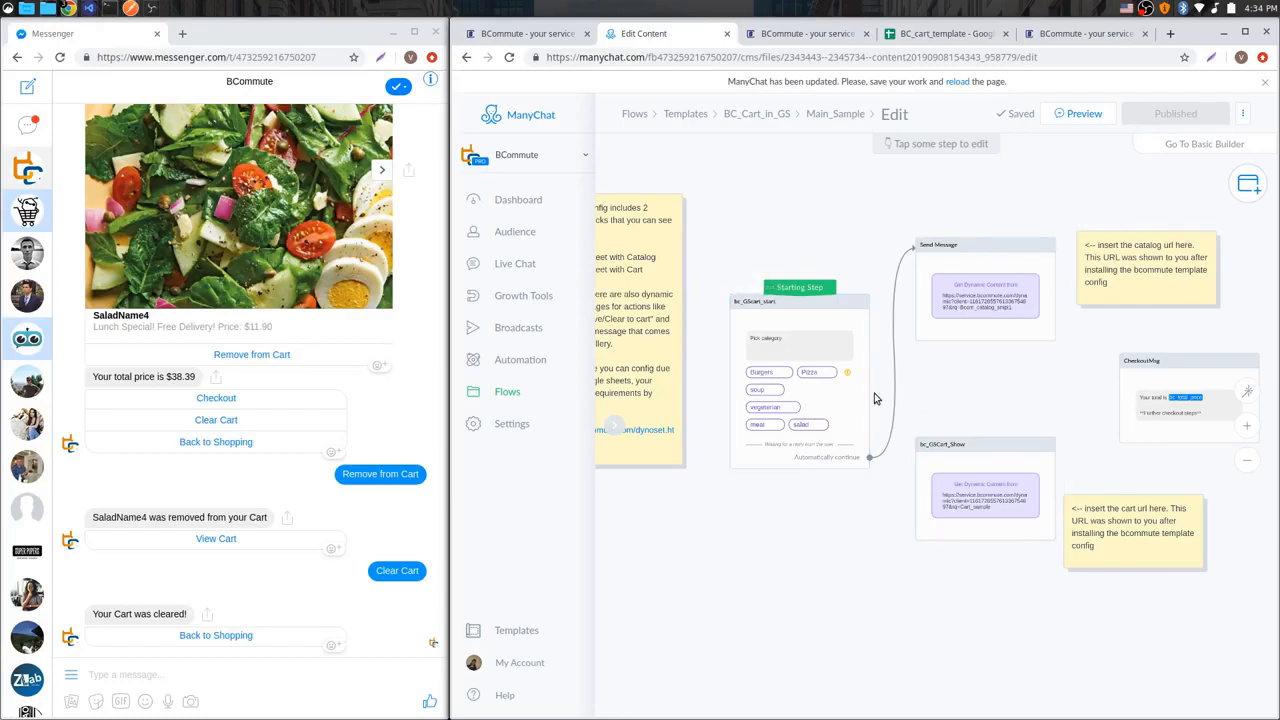
left_click(821, 330)
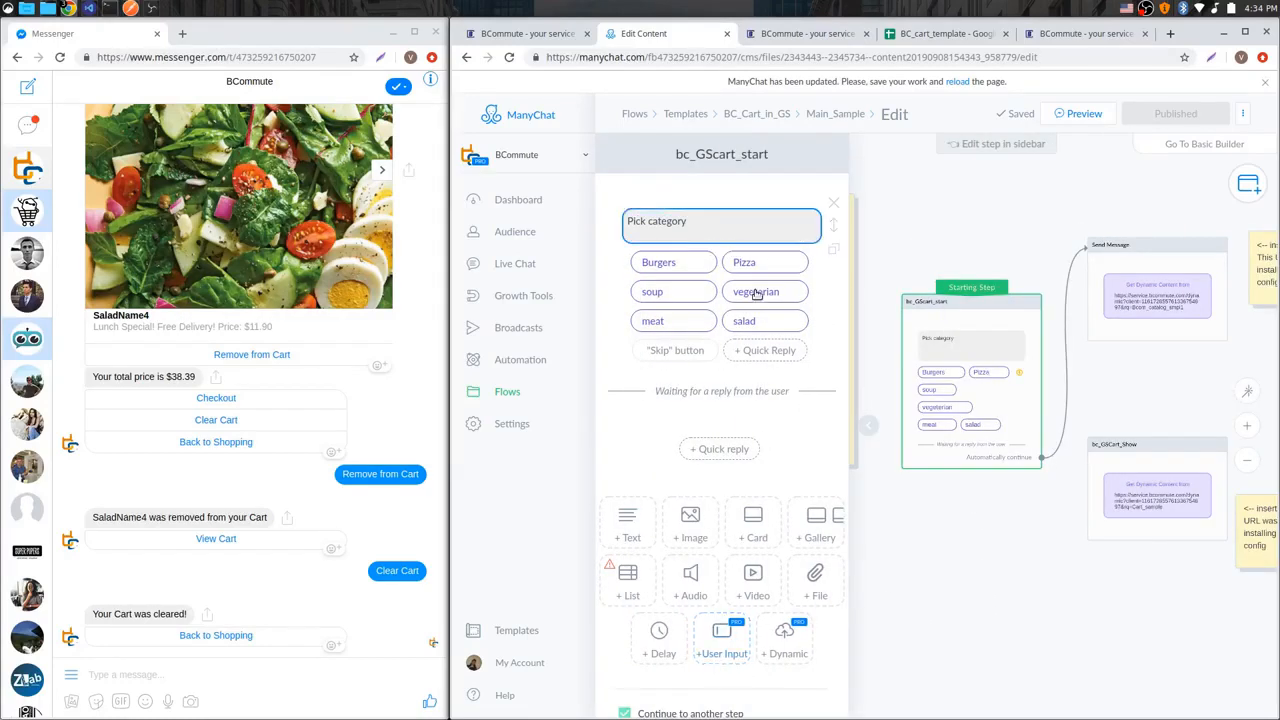
left_click(752, 232)
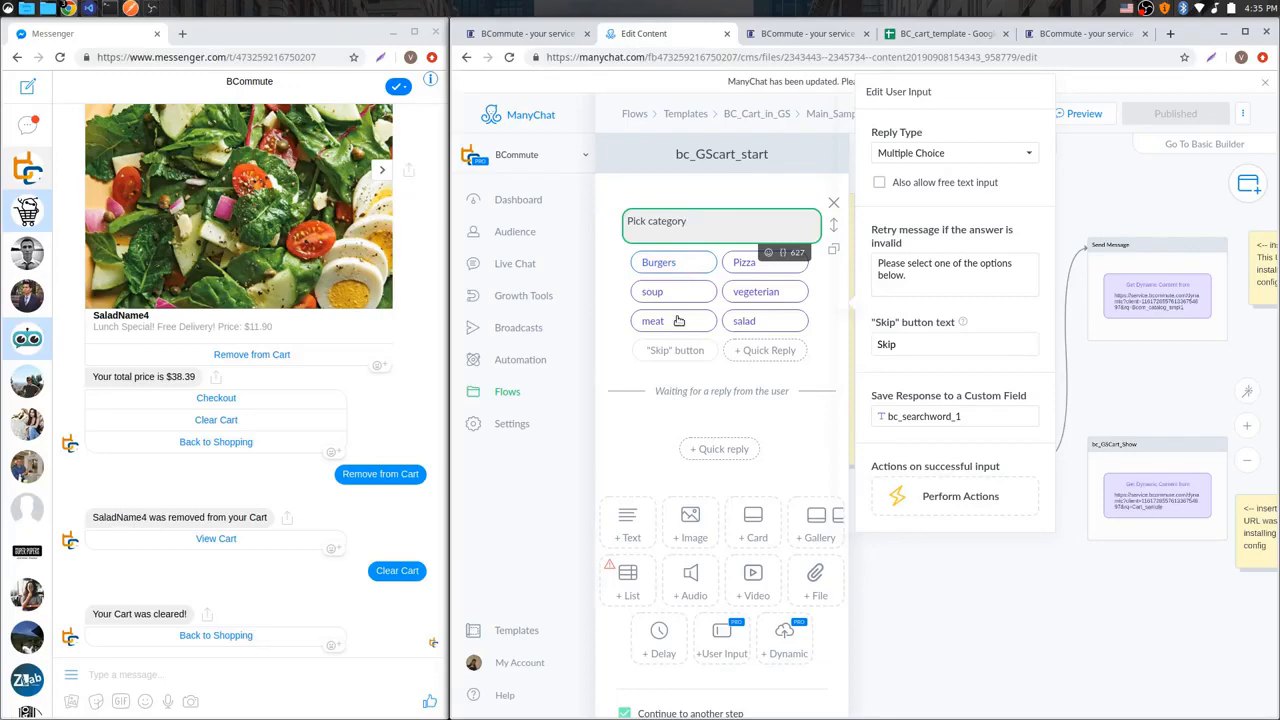
Step: Examine the FoodType column in the Copy of BC_Catalog_Sample sheet of the BC_cart_template spreadsheet
left_click(958, 40)
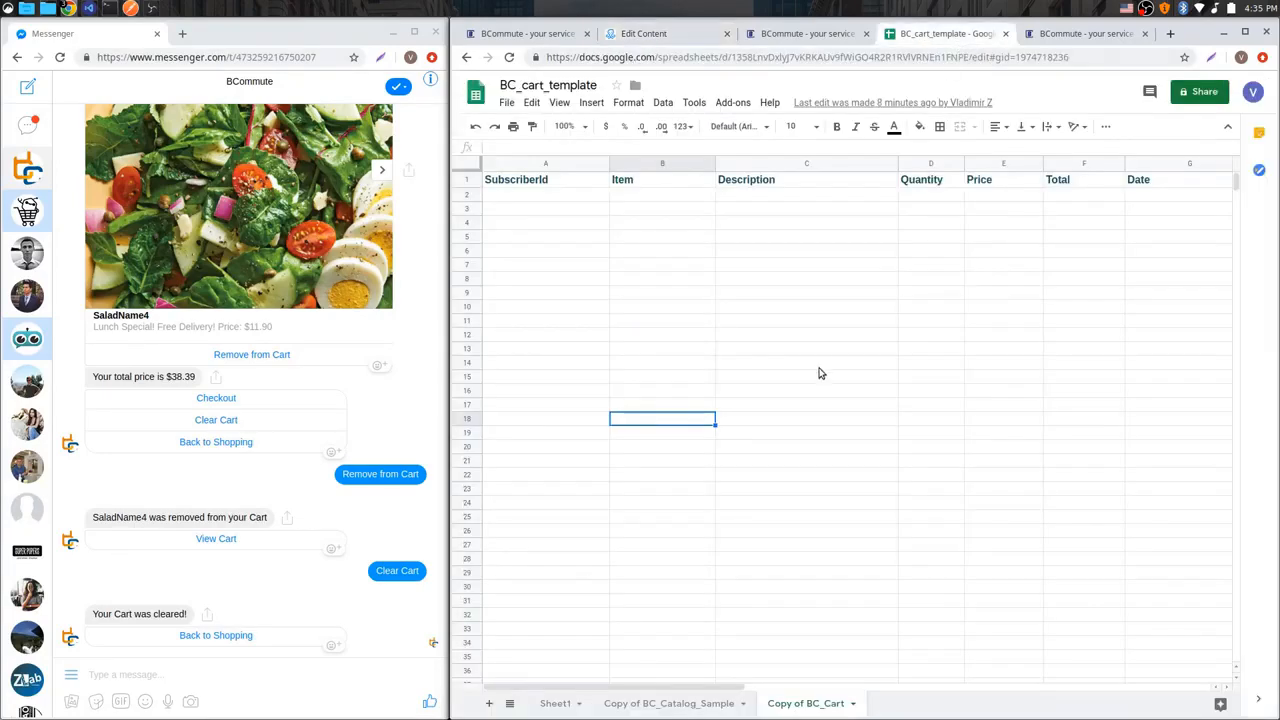
left_click(640, 704)
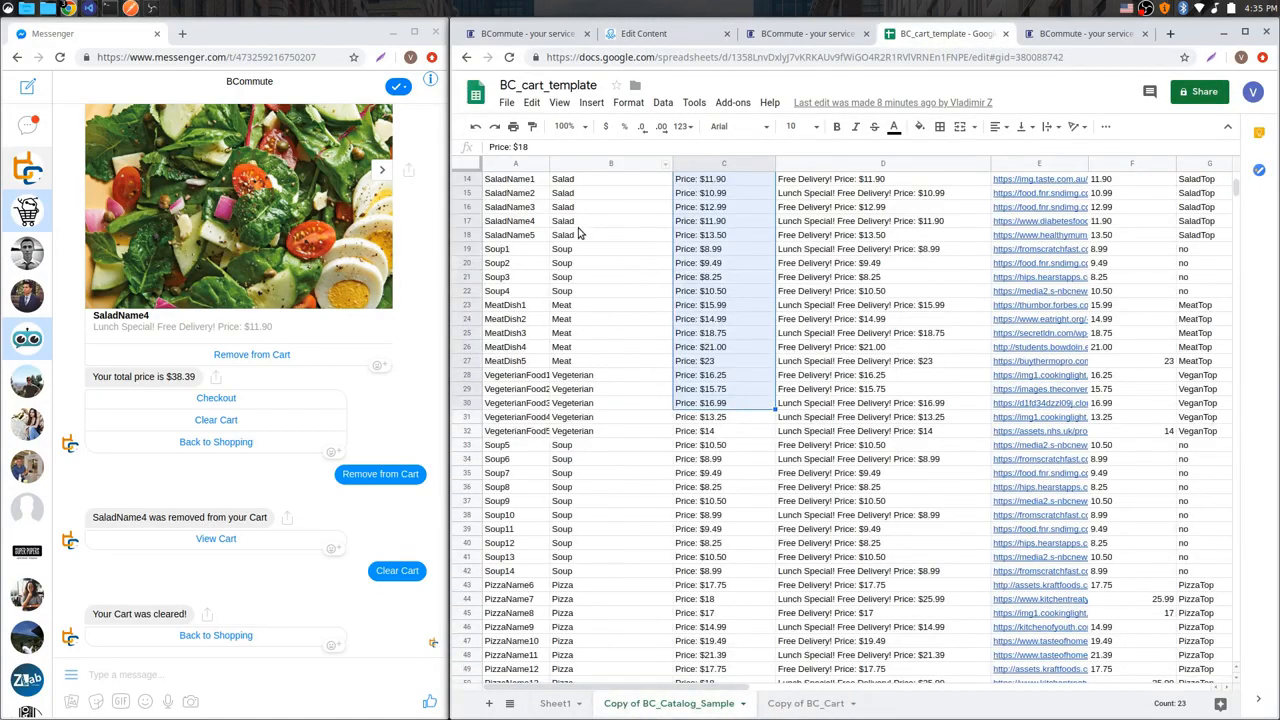
left_click_drag(578, 225, 575, 590)
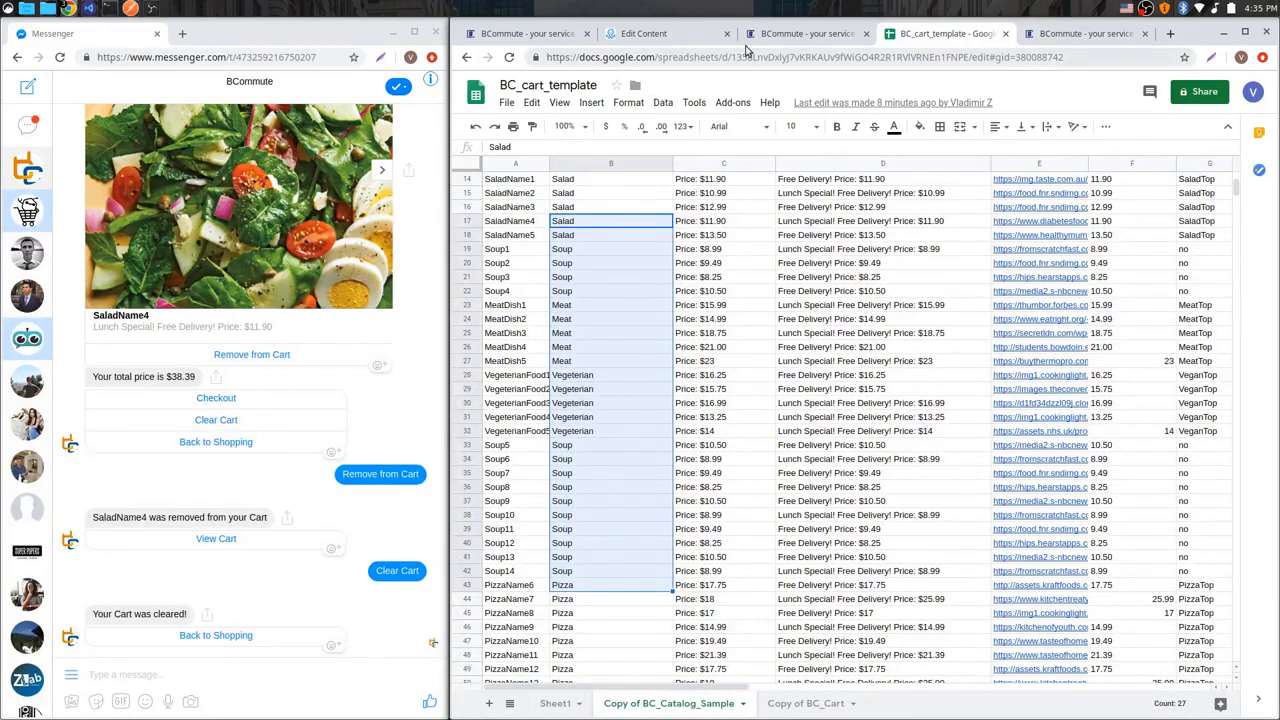
Step: Send a preview of the ManyChat flow and answer the category question in Messenger with meat
left_click(648, 34)
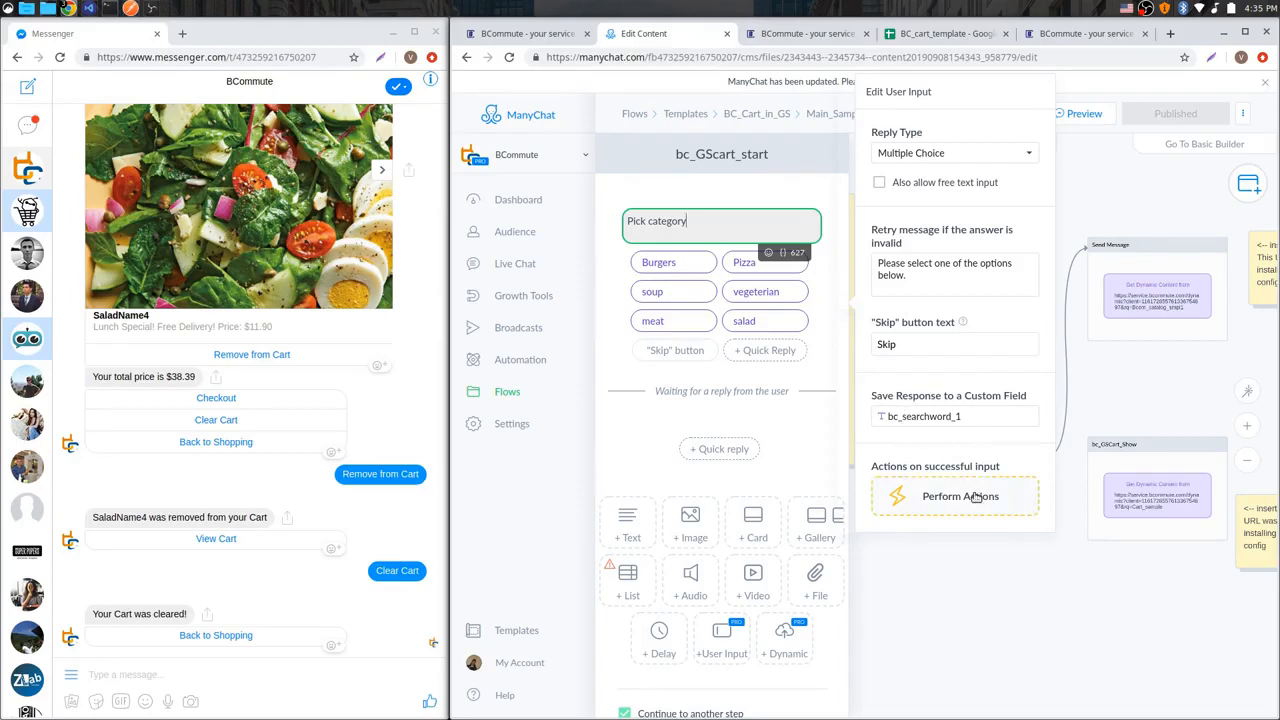
left_click(1065, 606)
left_click_drag(1069, 606, 897, 595)
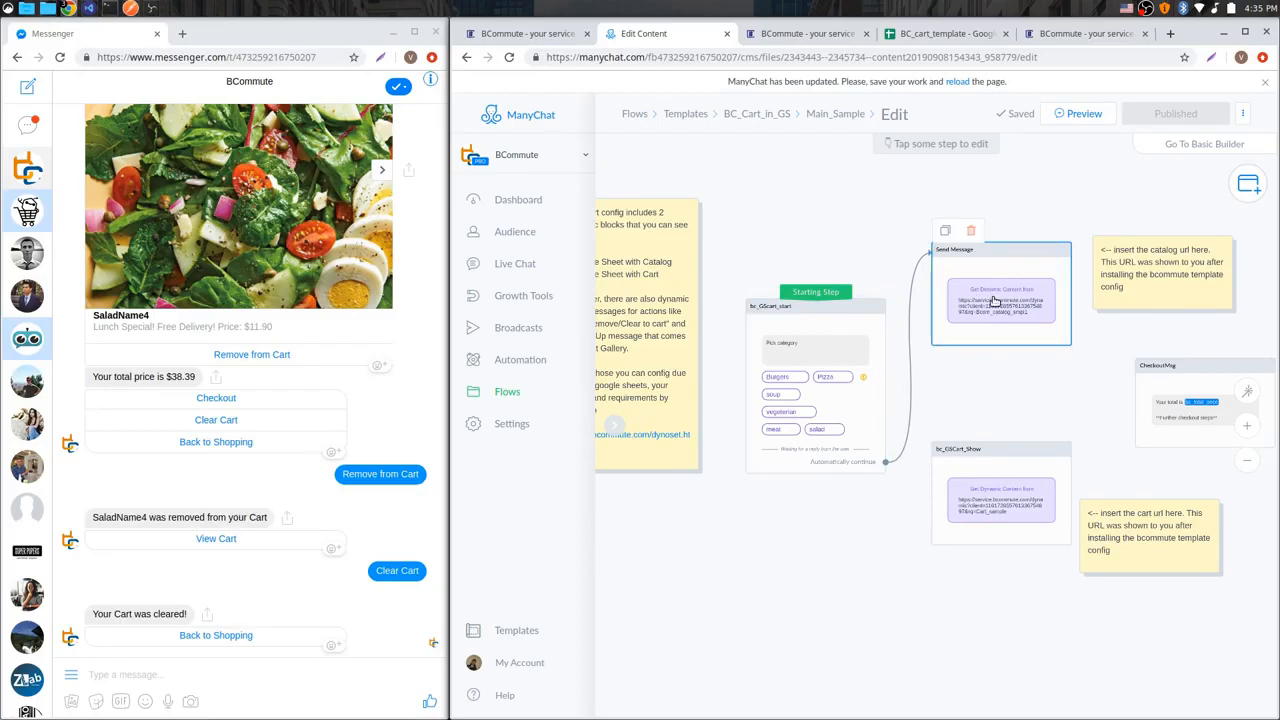
left_click(1076, 113)
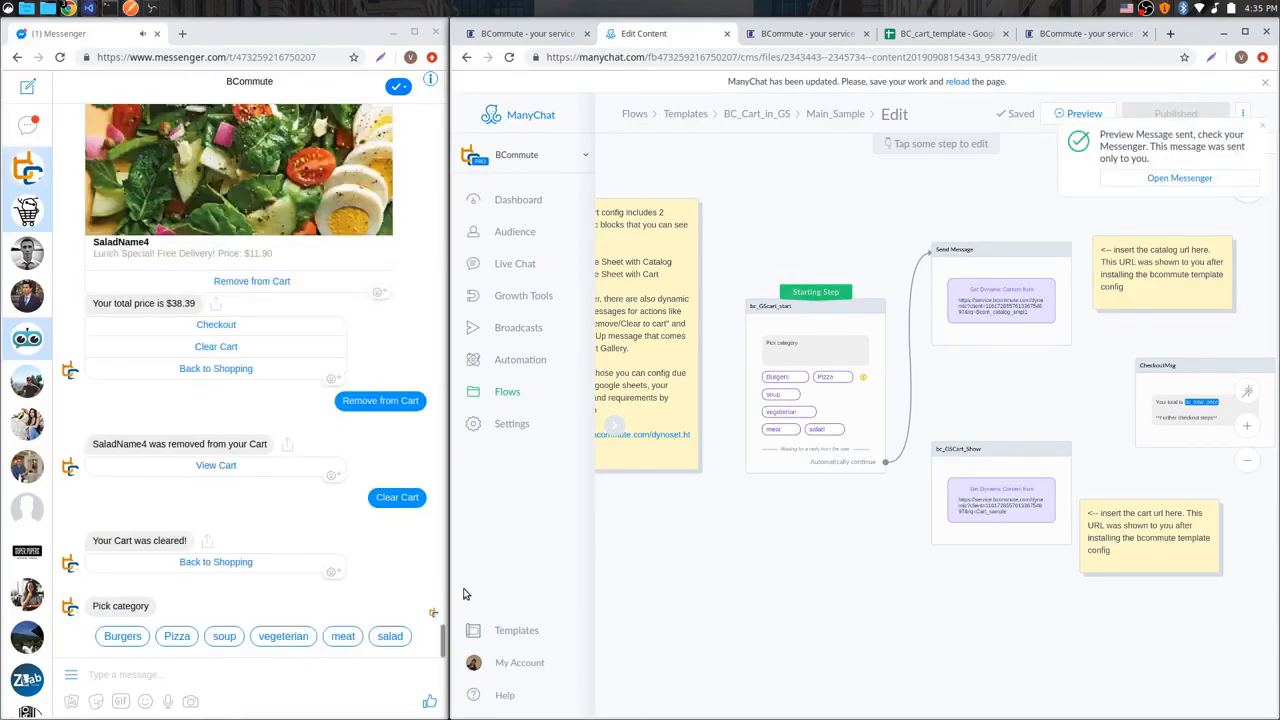
left_click(343, 638)
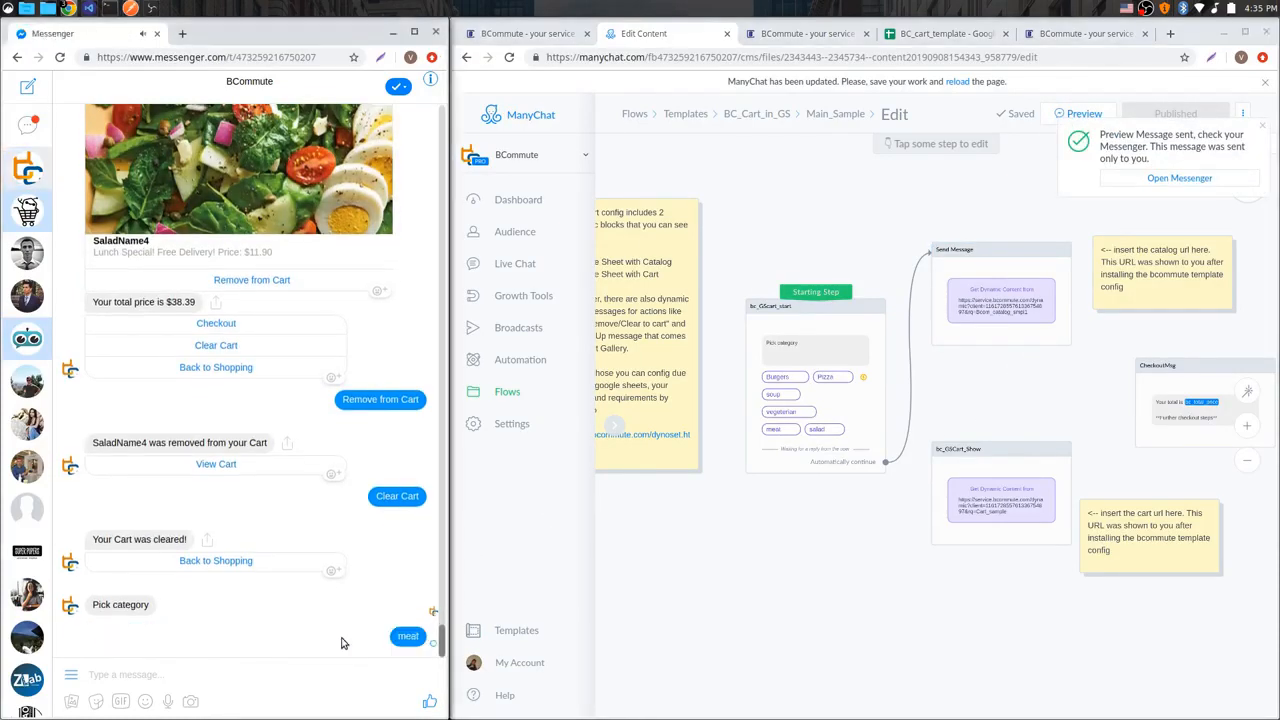
Step: Find the Meat rows in the catalog sheet and compare them with the dish gallery cards in Messenger
left_click(945, 33)
scroll(630, 450, "down", 2)
scroll(640, 412, "up", 4)
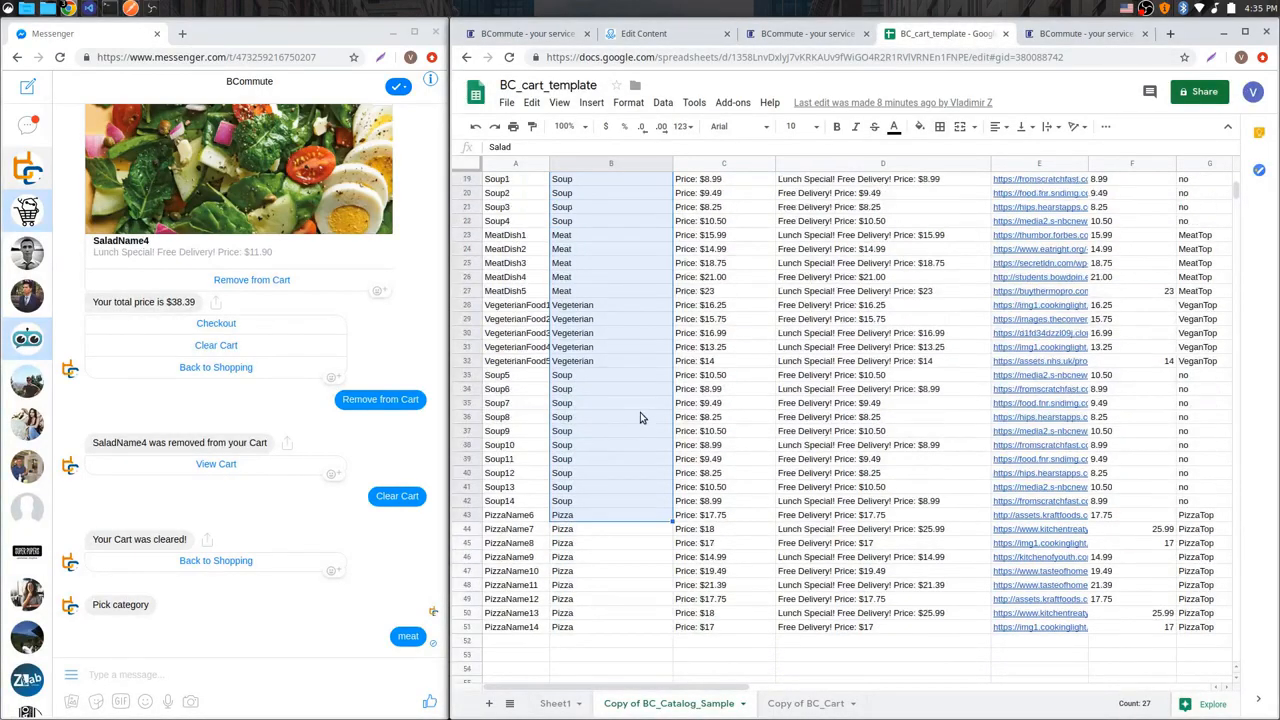
left_click(602, 395)
left_click_drag(572, 362, 506, 421)
left_click(654, 420)
left_click(381, 441)
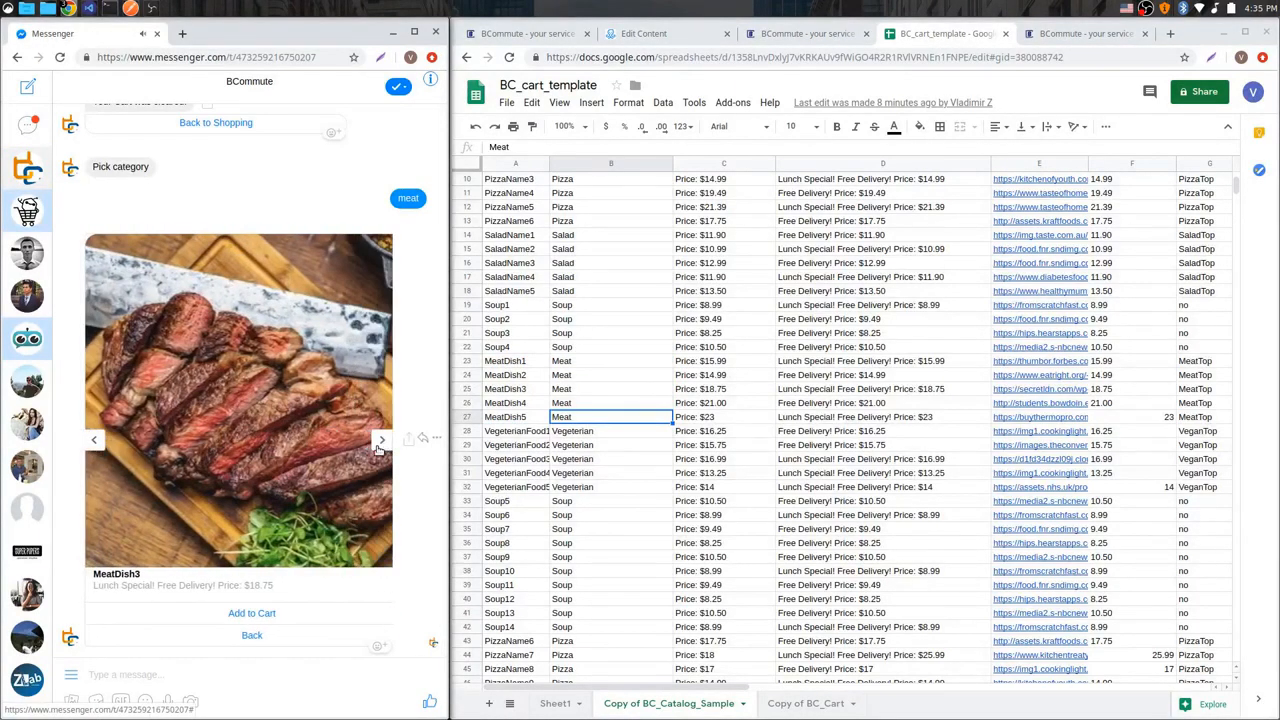
Step: Load the Bcom_catalog_smpl1 request on the BCommute page and examine its sheet, message type, gallery card and button settings
left_click(790, 34)
left_click(739, 284)
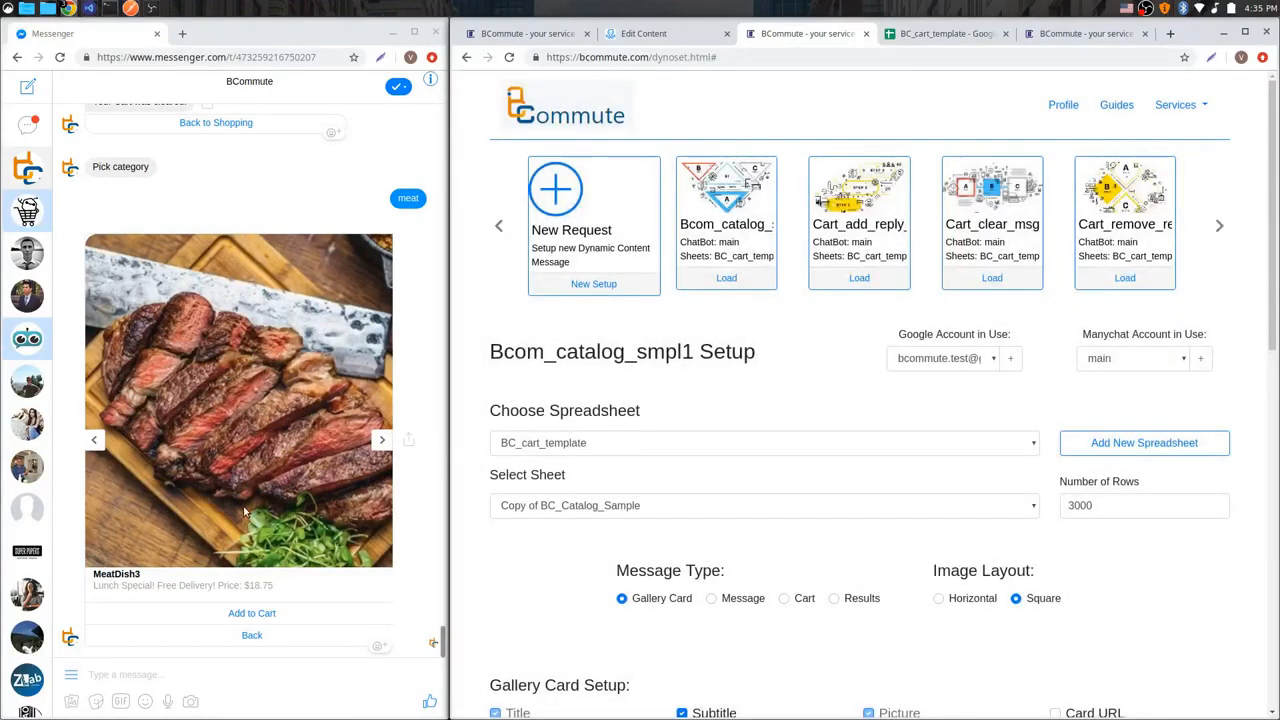
scroll(905, 300, "down", 2)
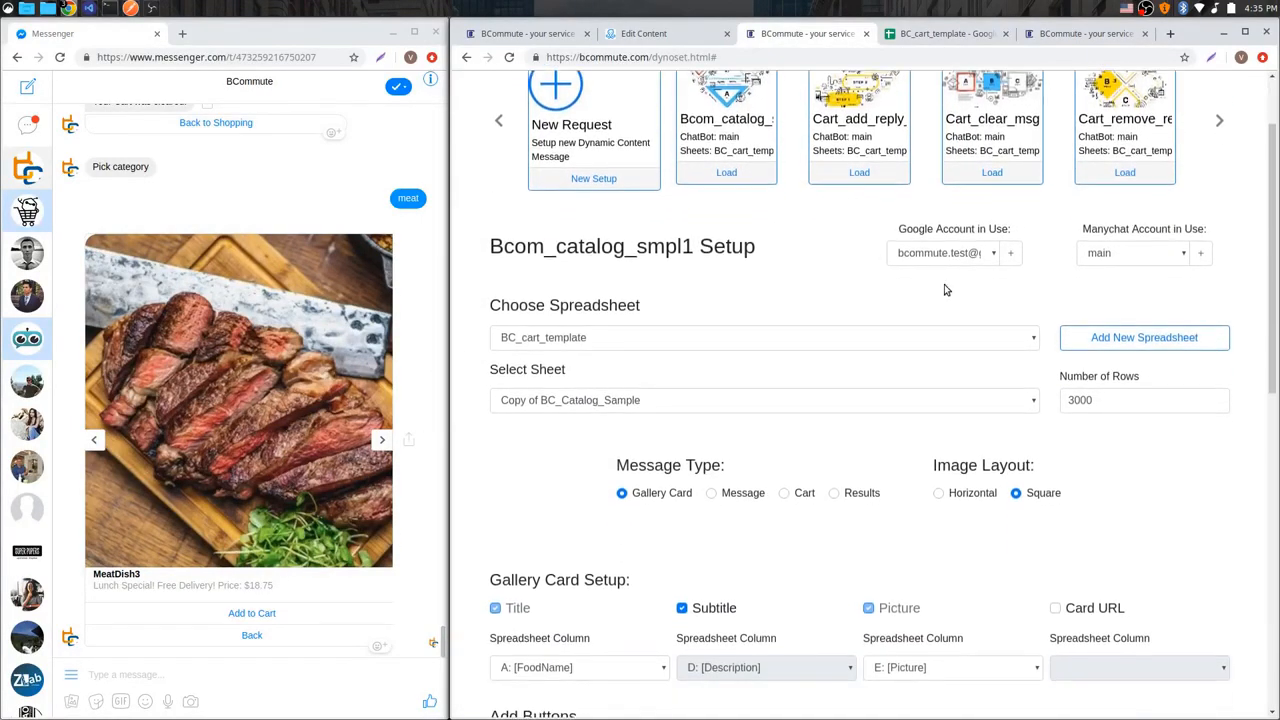
scroll(990, 240, "down", 3)
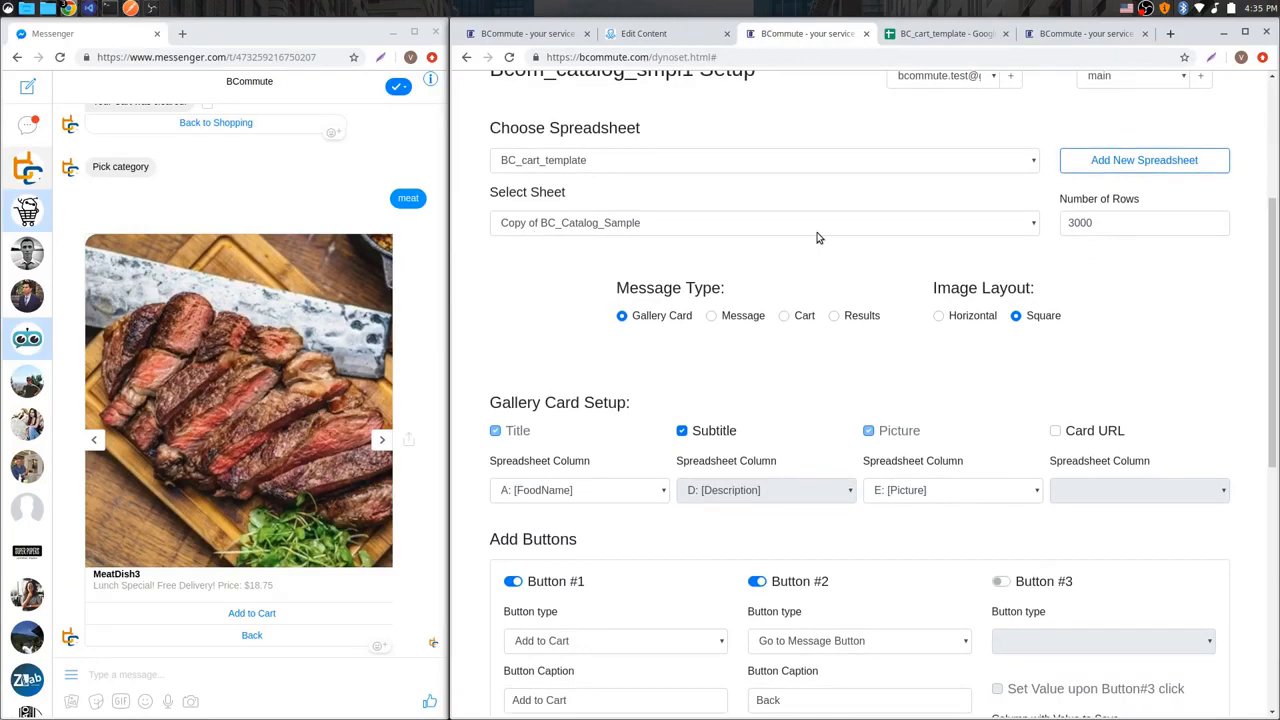
scroll(752, 255, "down", 2)
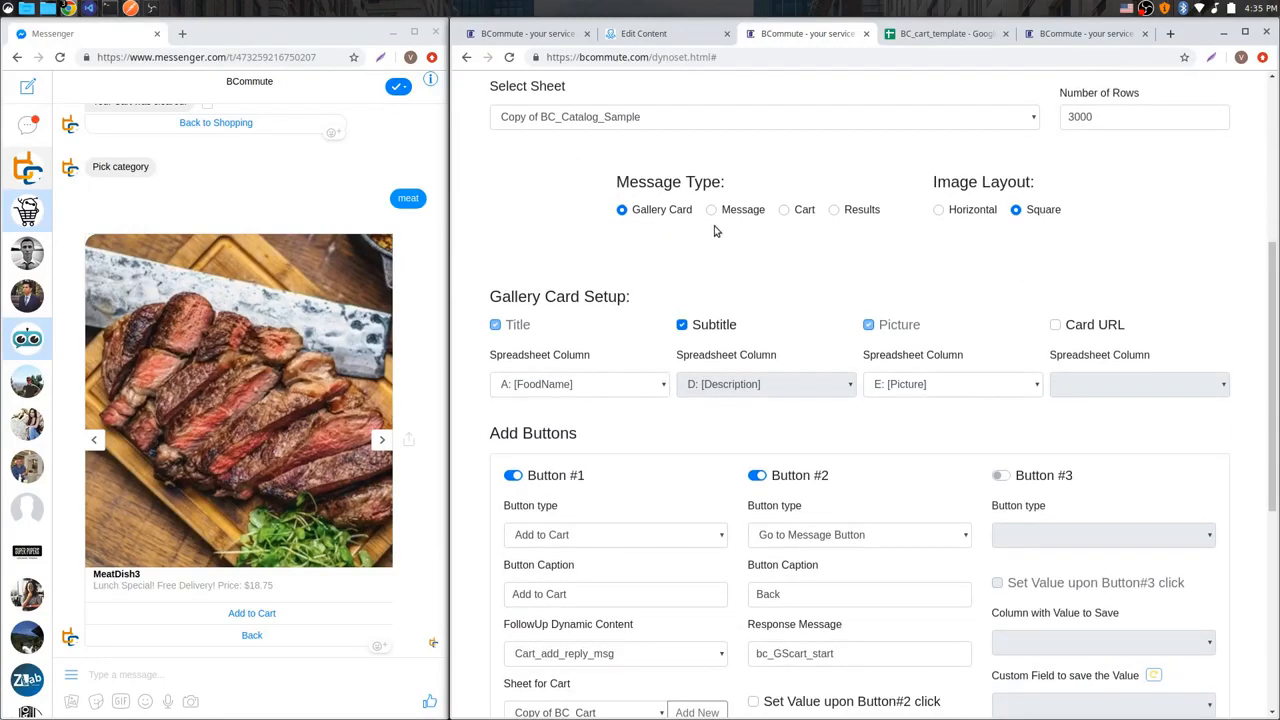
scroll(503, 264, "down", 1)
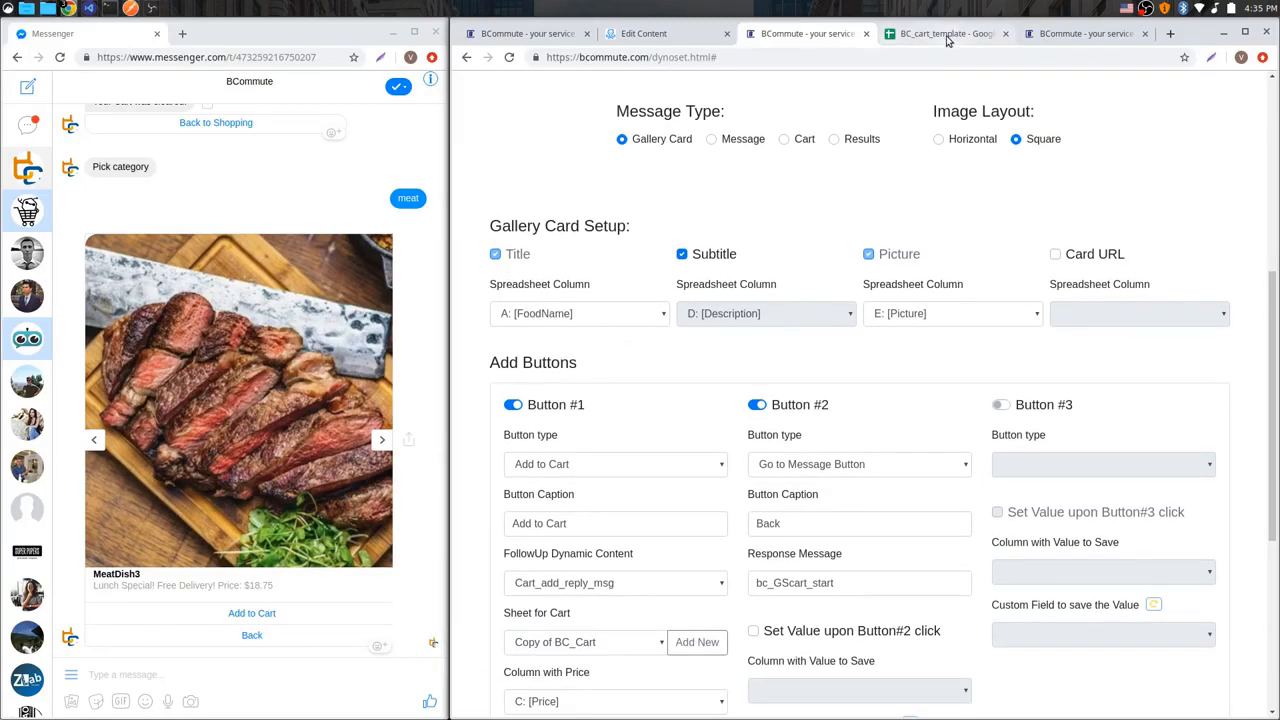
Step: Check the food names, descriptions and picture links of the meat dishes in the catalog sheet
left_click(900, 33)
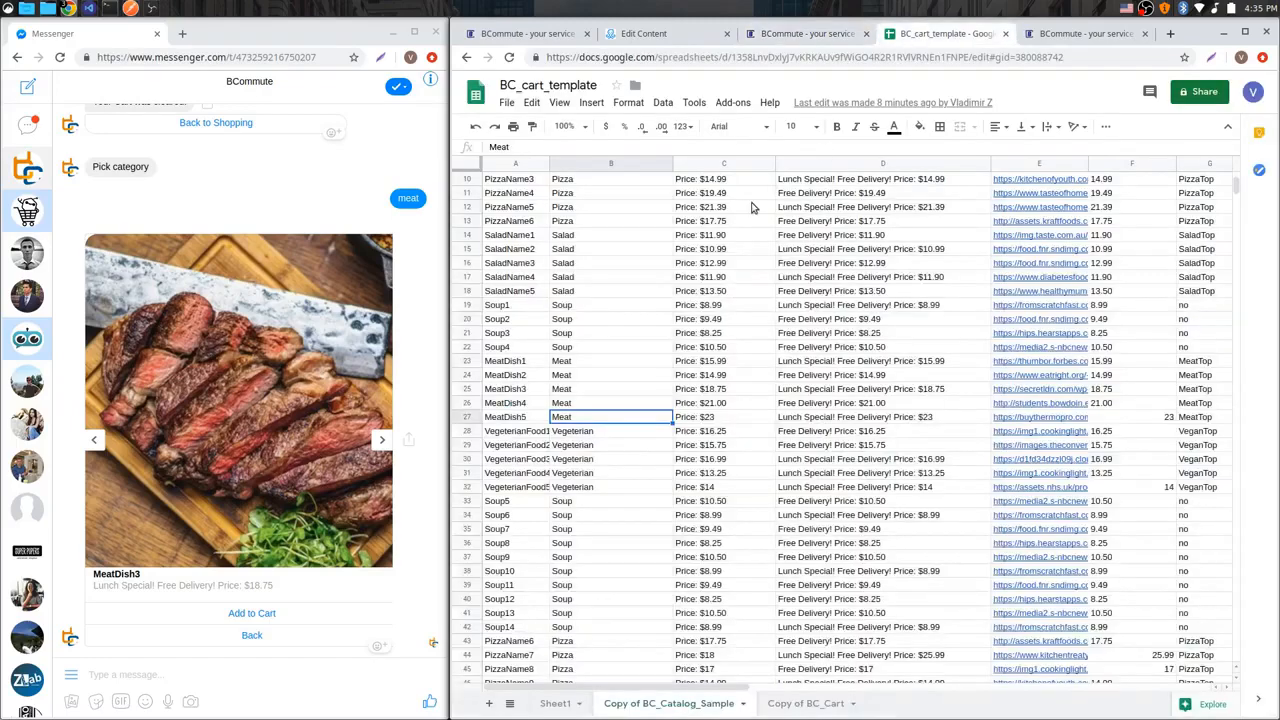
left_click_drag(498, 218, 511, 447)
left_click(511, 447)
left_click_drag(497, 376, 504, 417)
left_click_drag(857, 365, 885, 430)
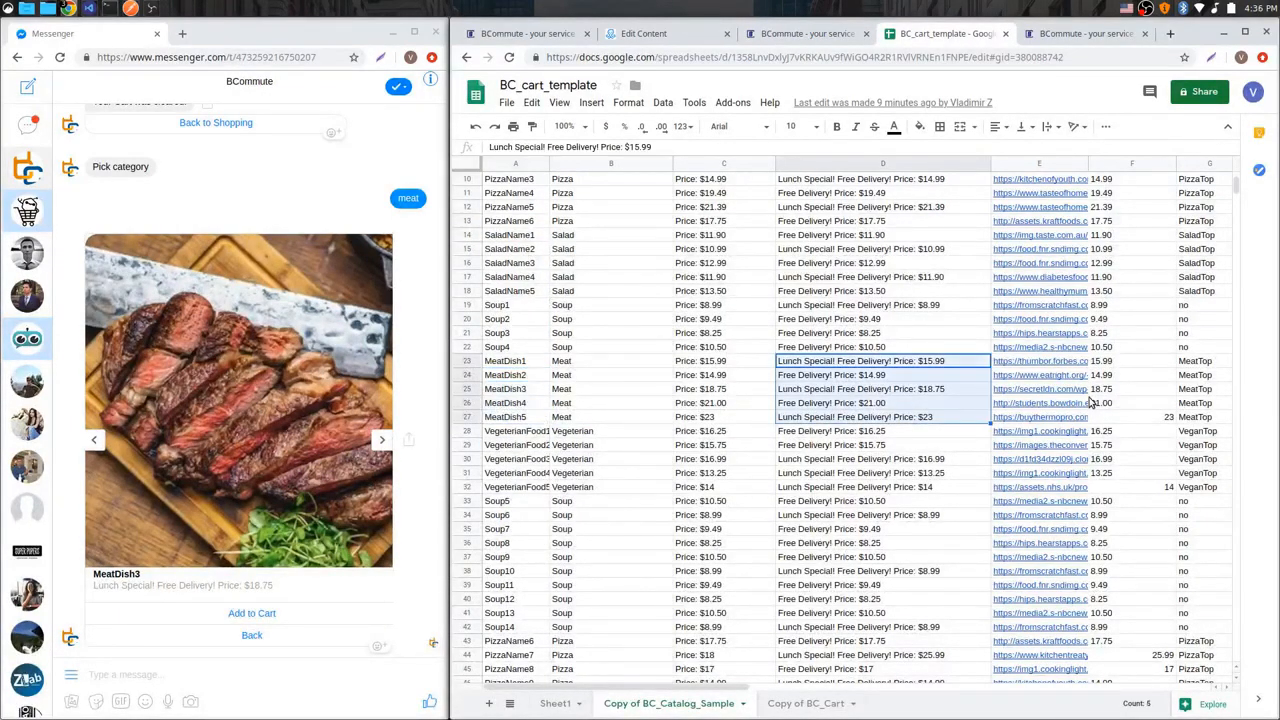
left_click_drag(1052, 376, 1043, 427)
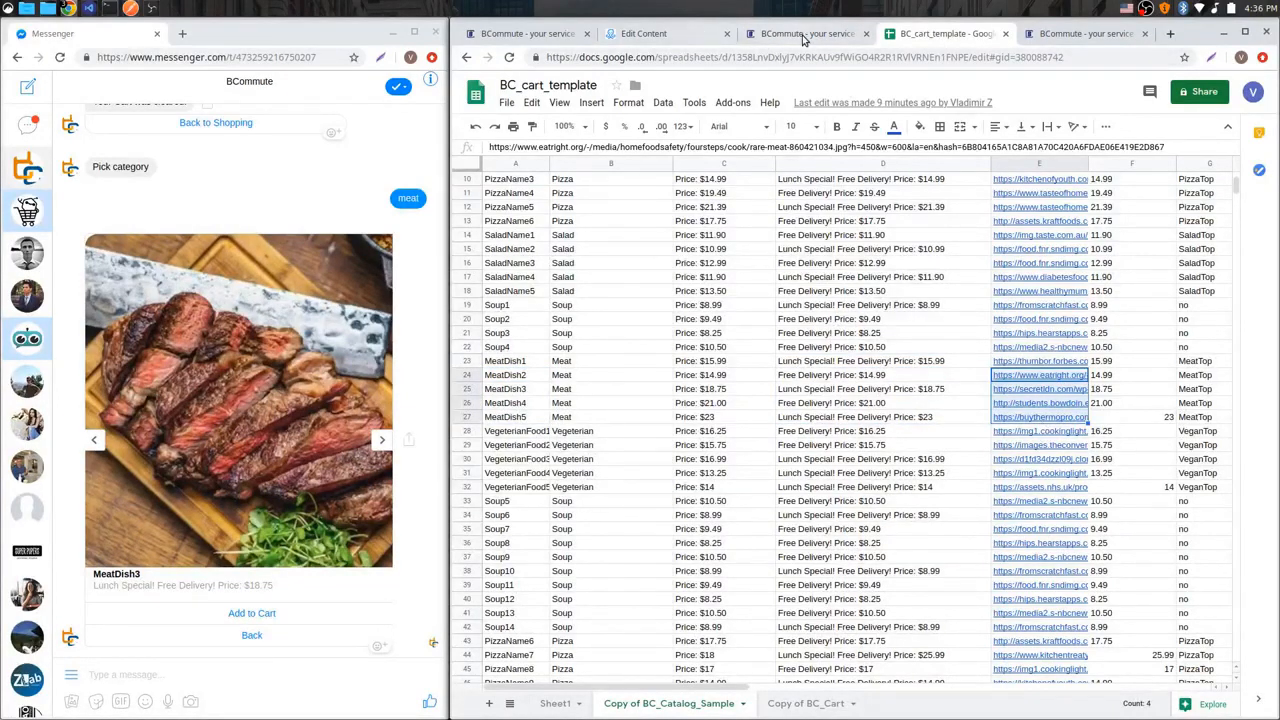
Step: Compare the Back button's response message bc_GScart_start on the BCommute page with the starting step of the ManyChat flow
left_click(807, 36)
scroll(892, 408, "down", 3)
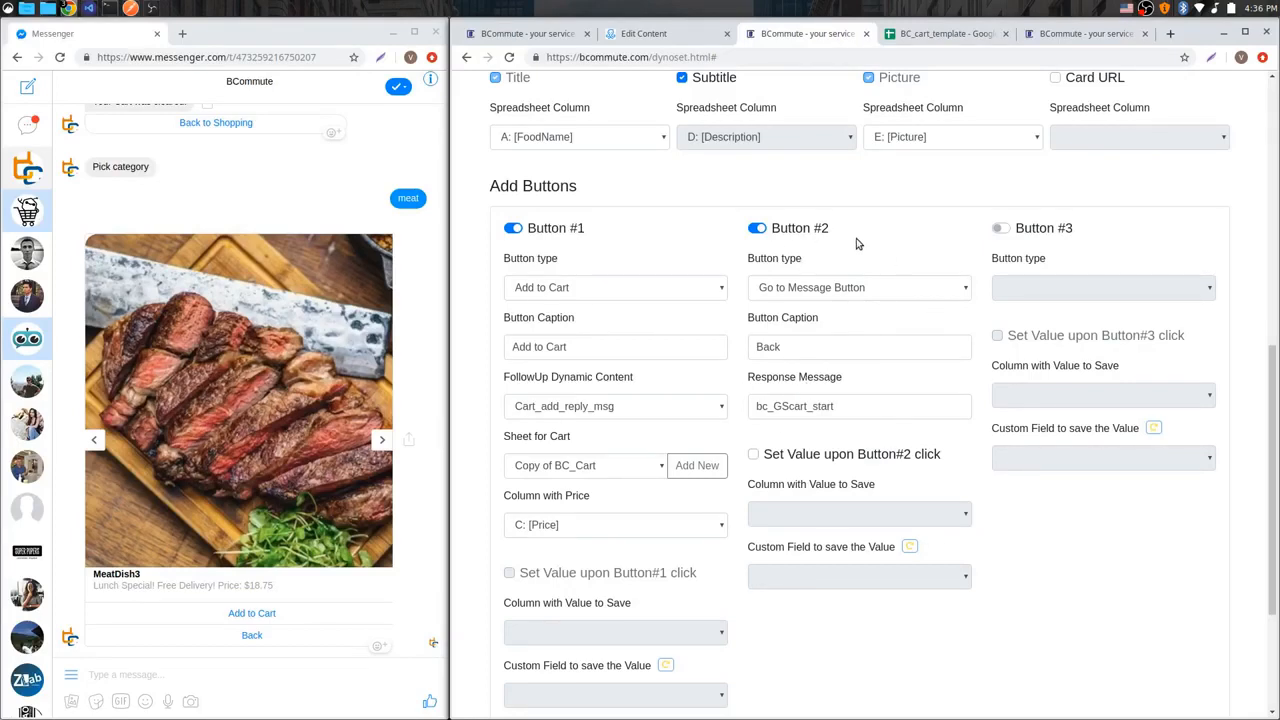
left_click_drag(759, 407, 843, 407)
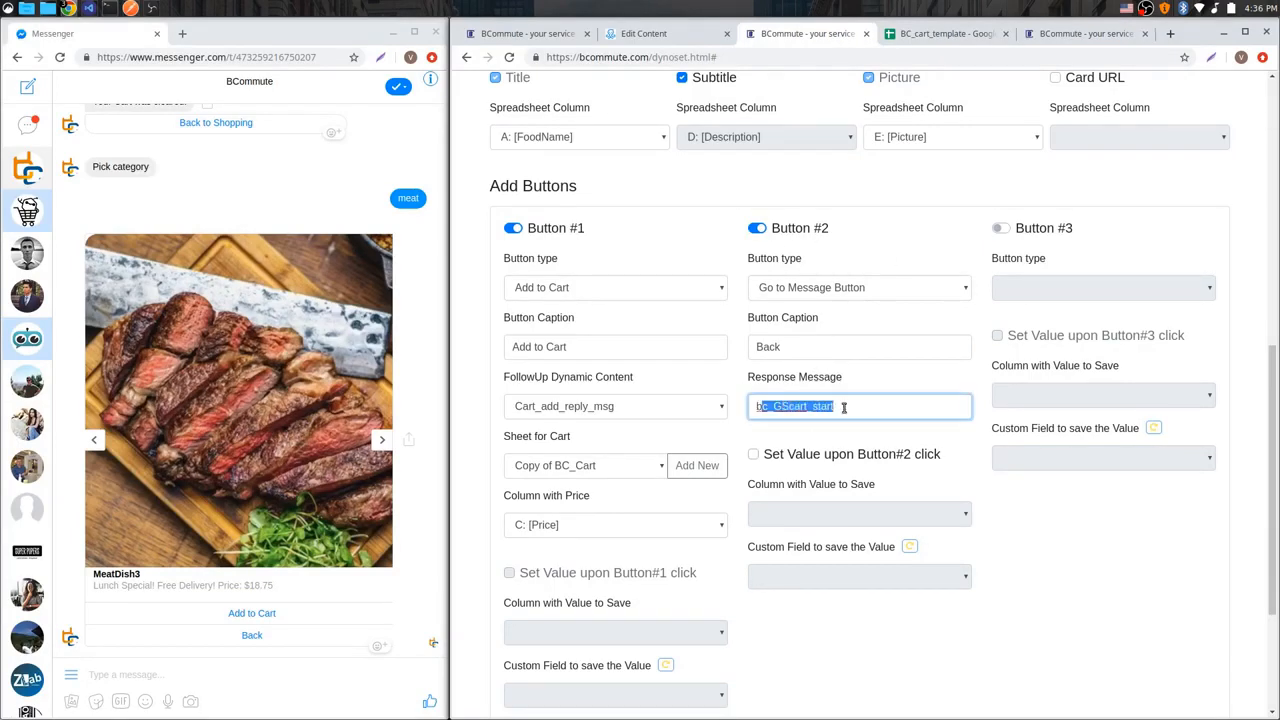
left_click(843, 407)
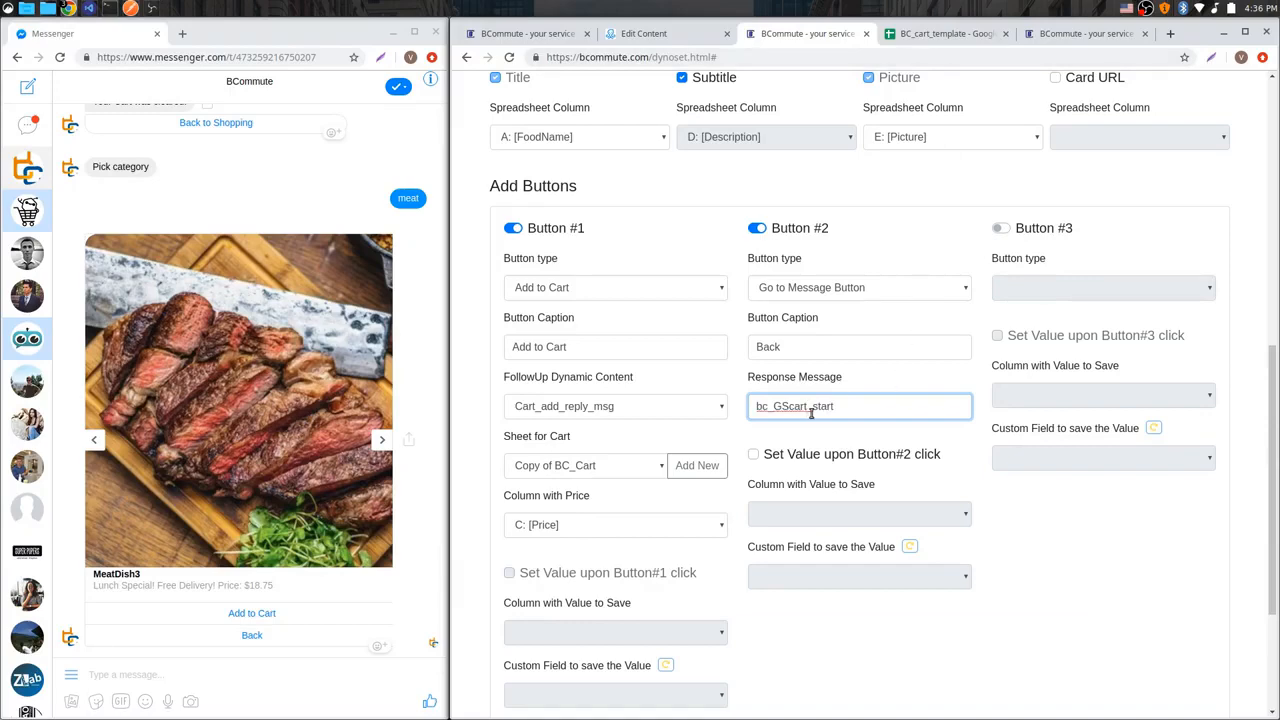
left_click(932, 40)
left_click(657, 42)
left_click(825, 318)
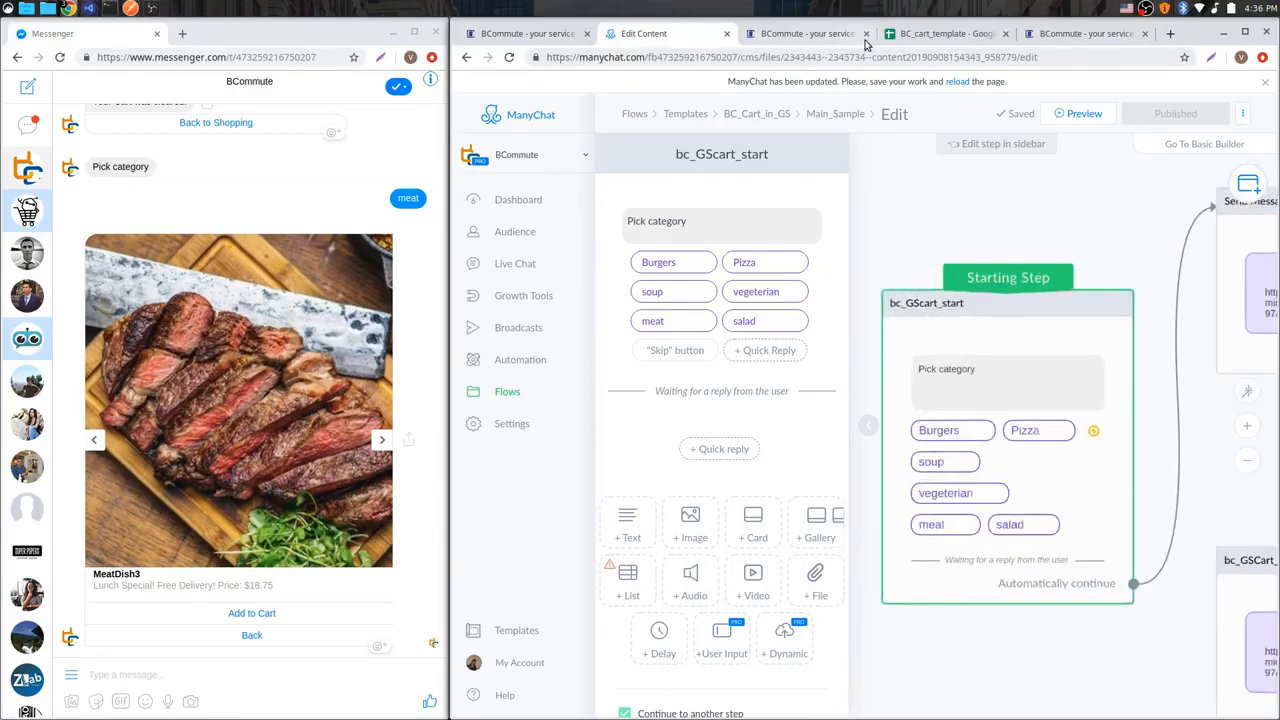
left_click(812, 34)
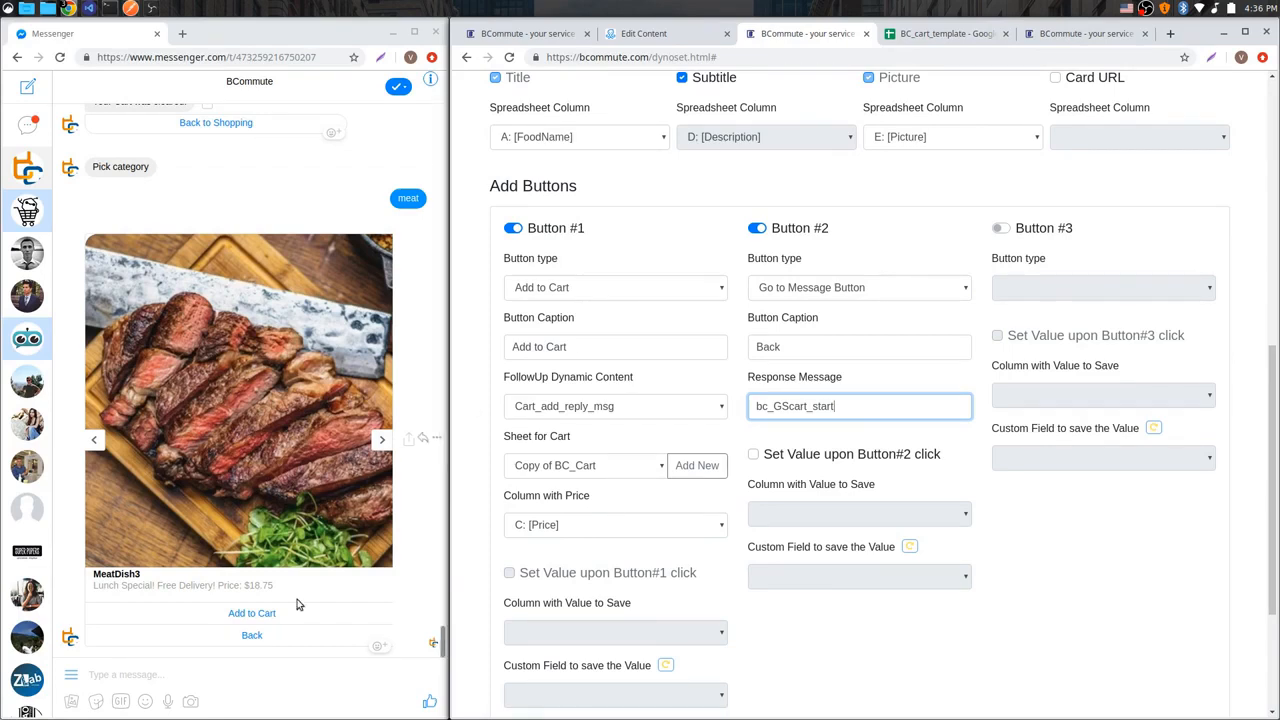
Step: Check the header columns of the Copy of BC_Cart sheet against the Add to Cart button's cart sheet setting on the BCommute page
left_click(940, 36)
left_click(806, 702)
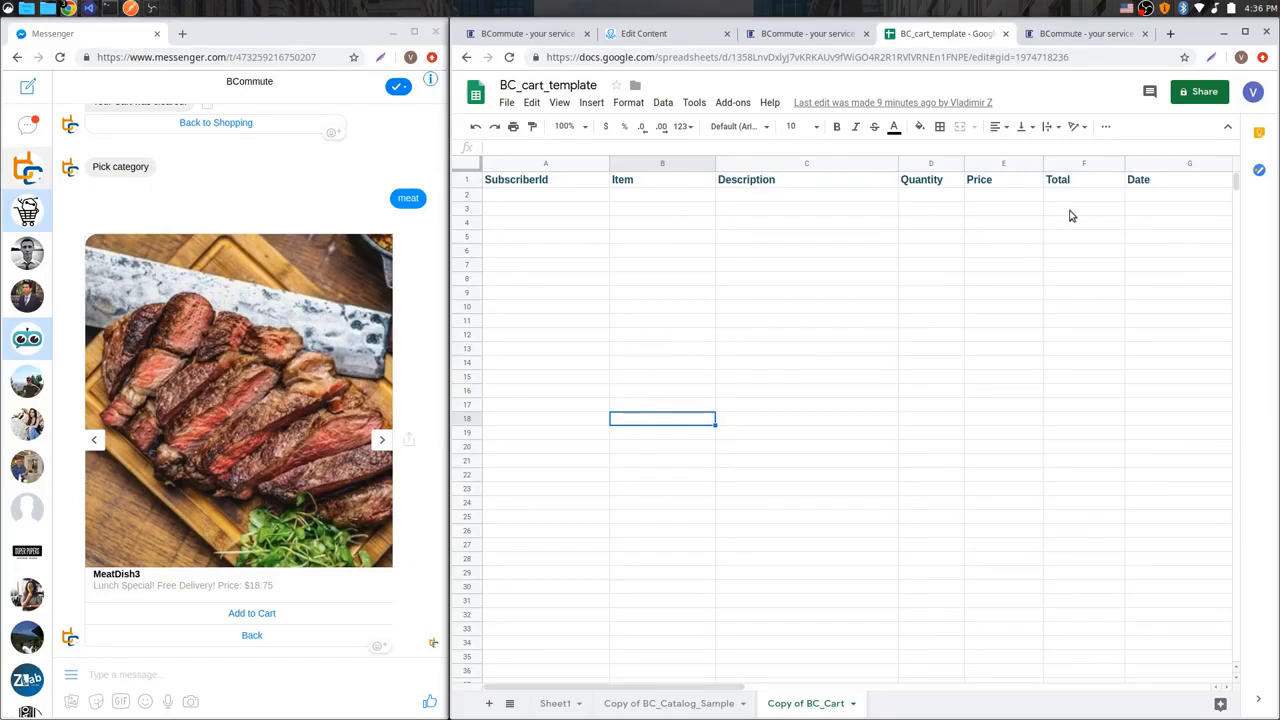
left_click(815, 38)
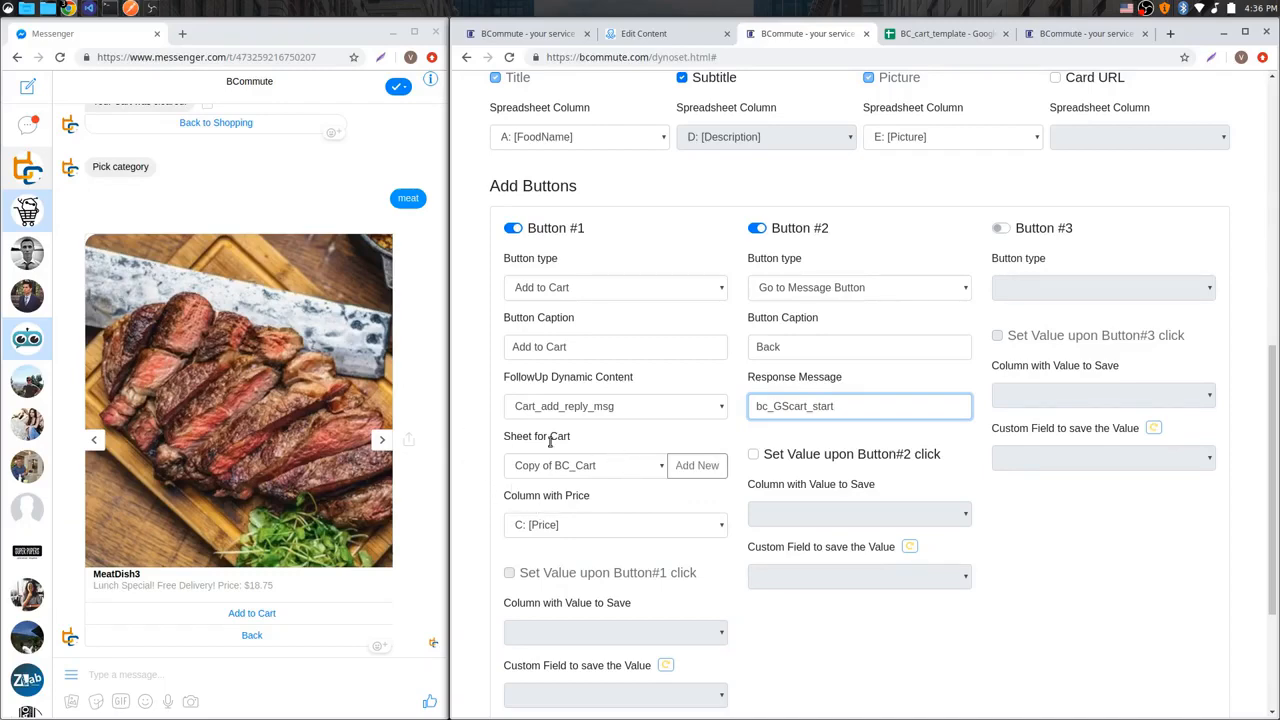
left_click(920, 33)
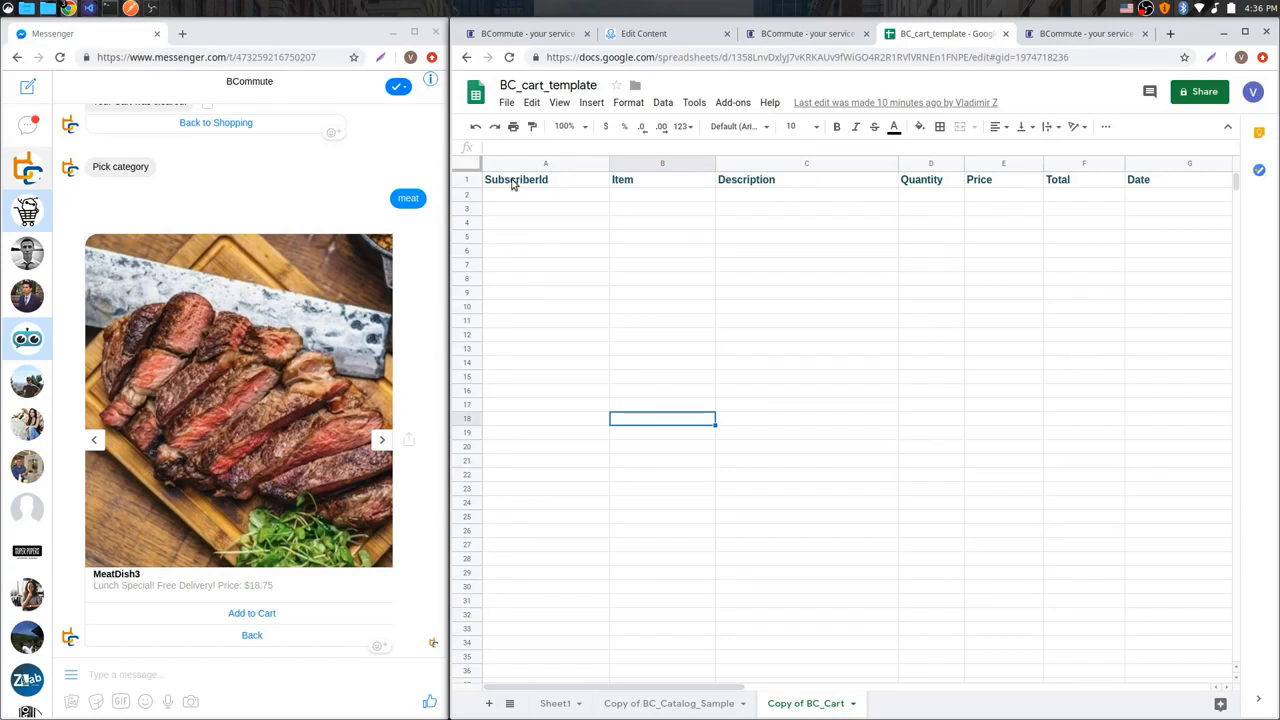
left_click_drag(512, 183, 1194, 189)
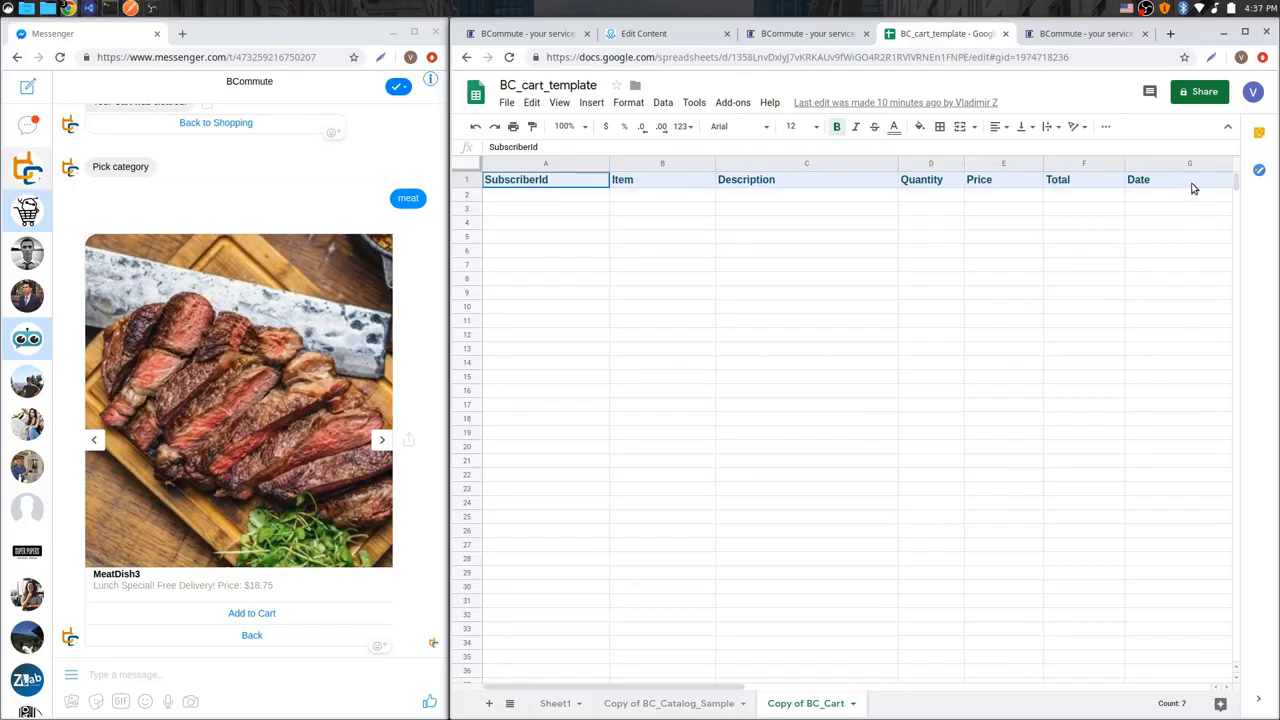
left_click(1055, 268)
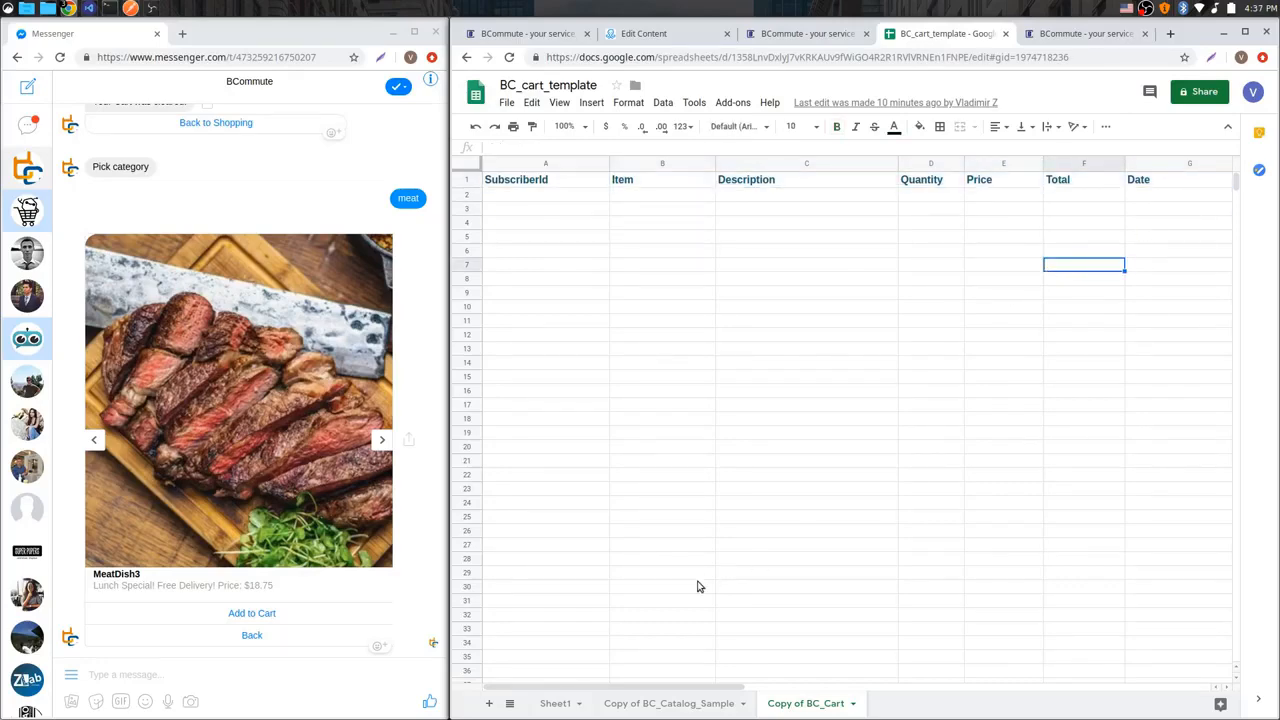
Step: Compare the Add to Cart button's price column setting with the prices in column C of the Copy of BC_Catalog_Sample sheet
left_click(790, 35)
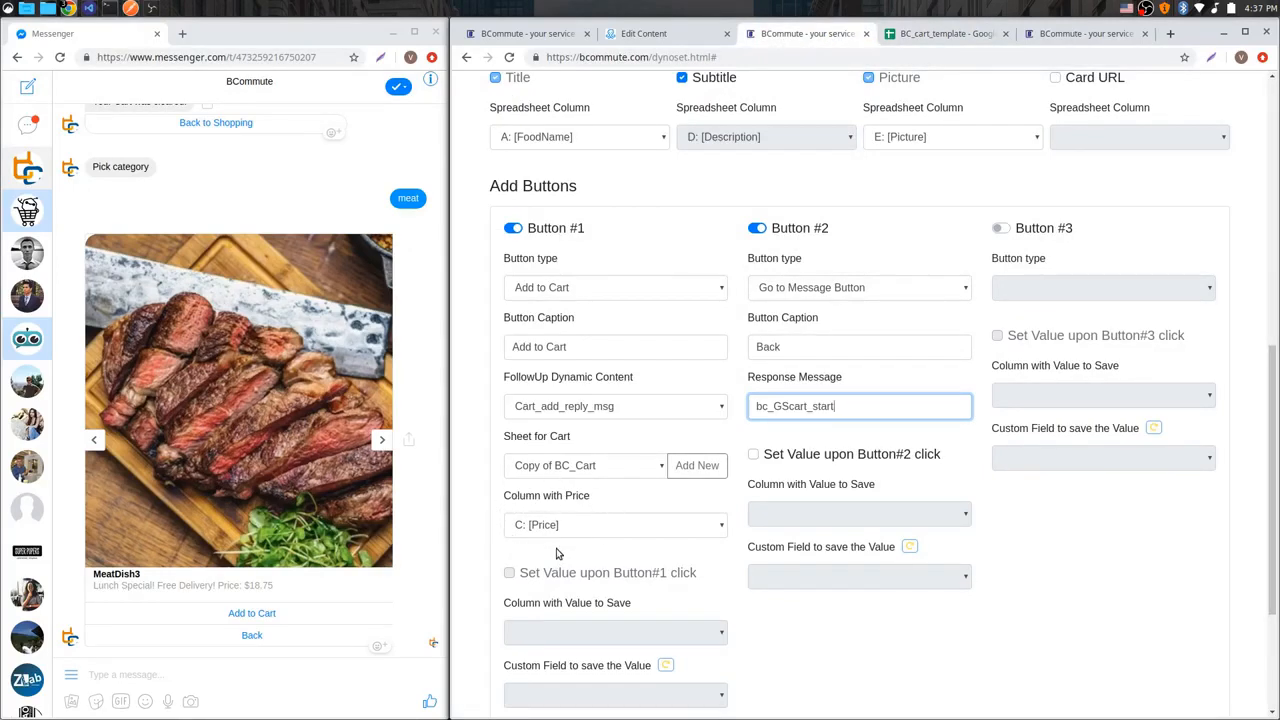
left_click(942, 42)
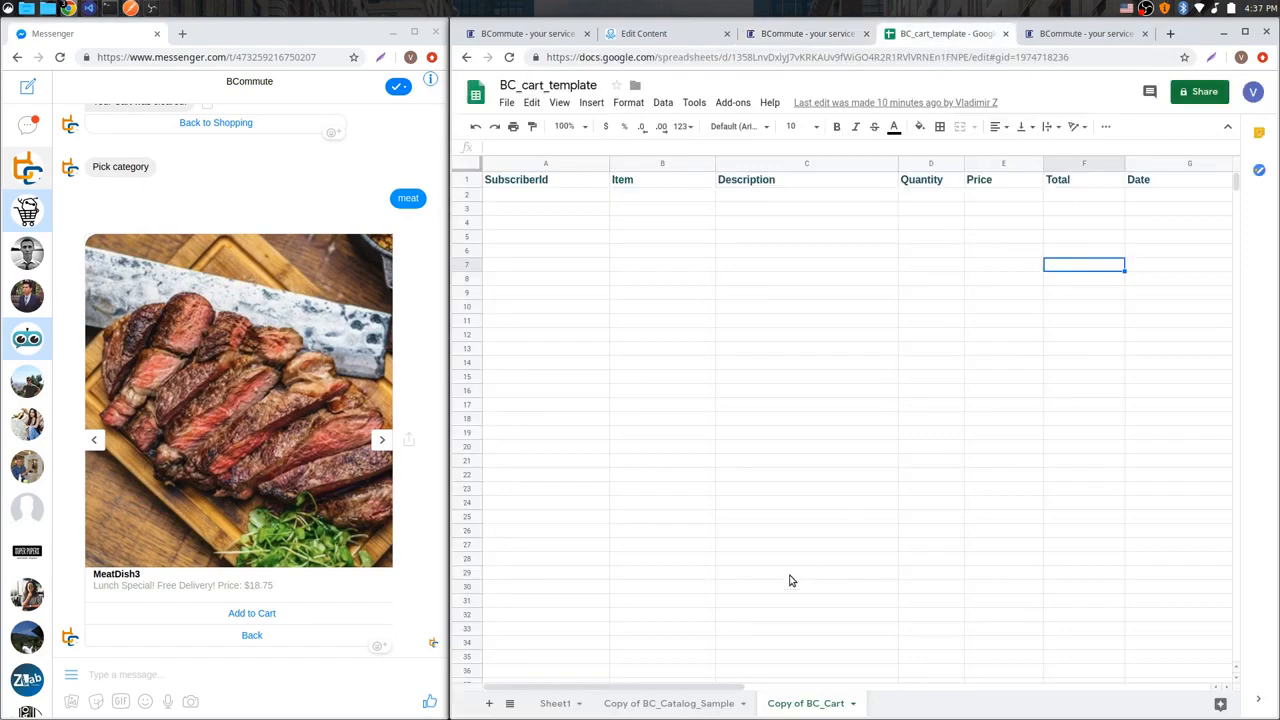
left_click(669, 703)
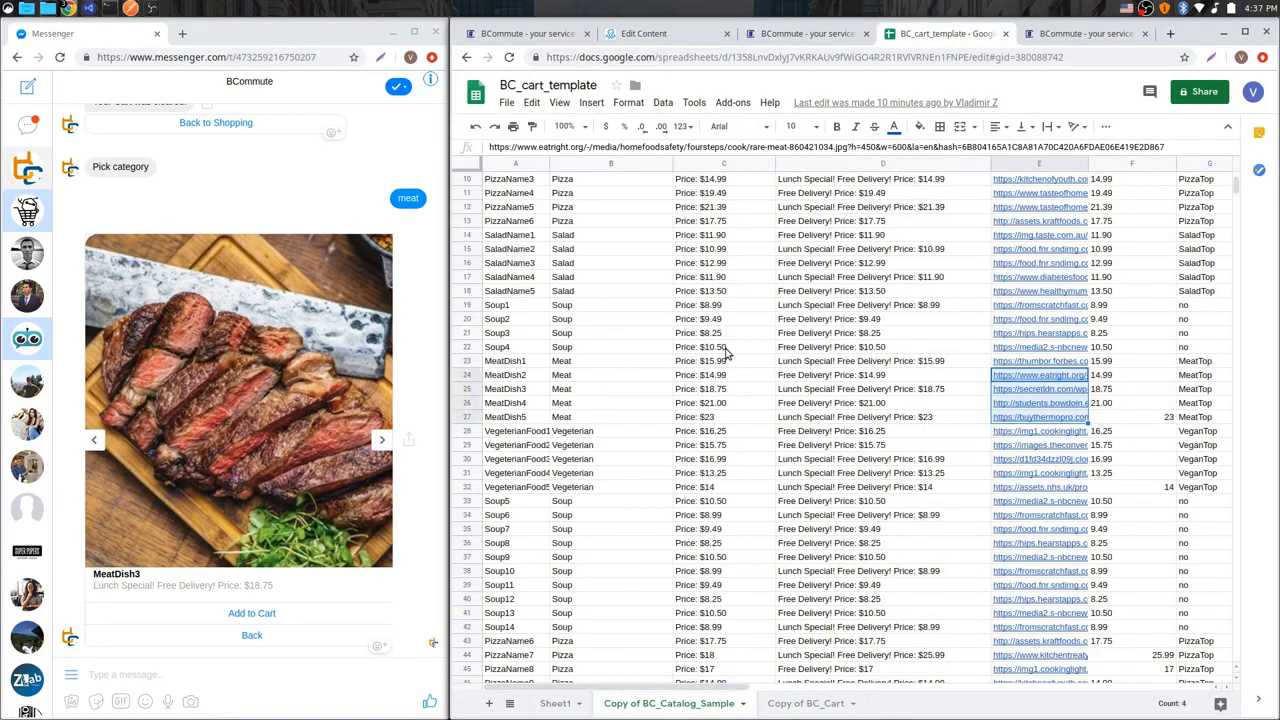
scroll(728, 346, "down", 1)
scroll(742, 315, "up", 3)
scroll(744, 308, "down", 3)
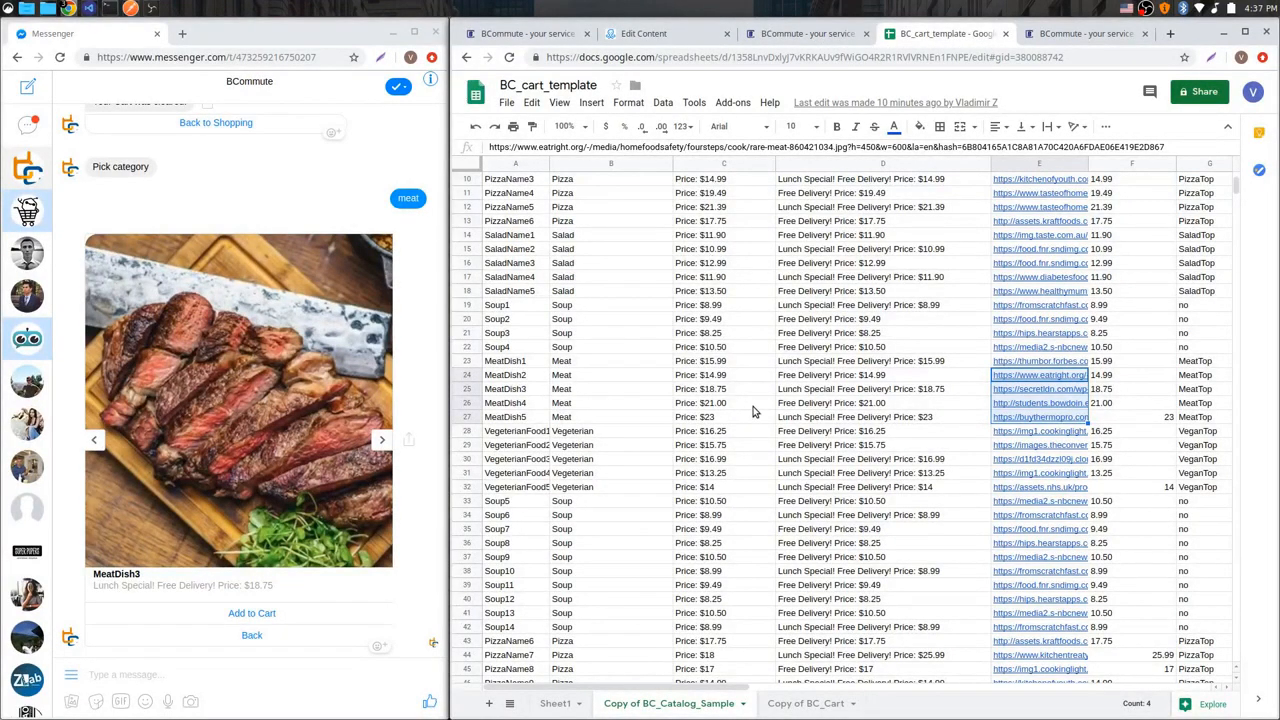
left_click_drag(714, 191, 724, 540)
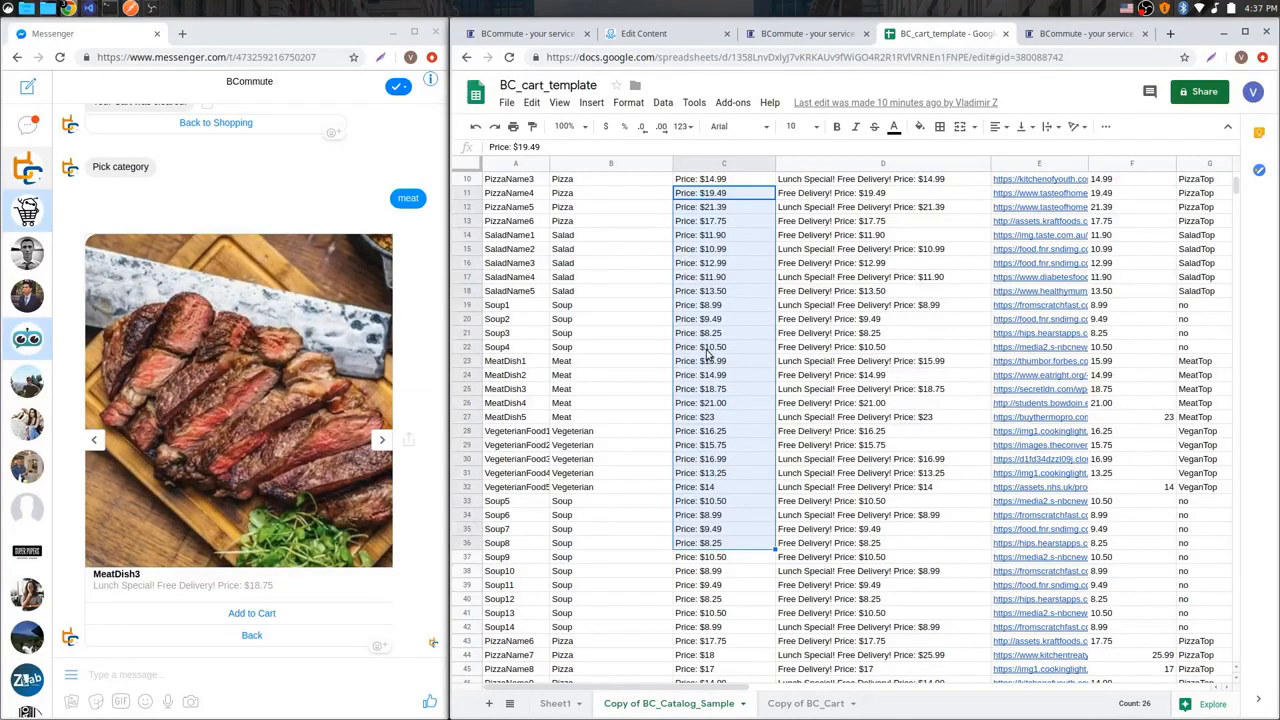
Step: Check the FollowUp Dynamic Content setting of the Add to Cart button on the BCommute page
left_click(795, 38)
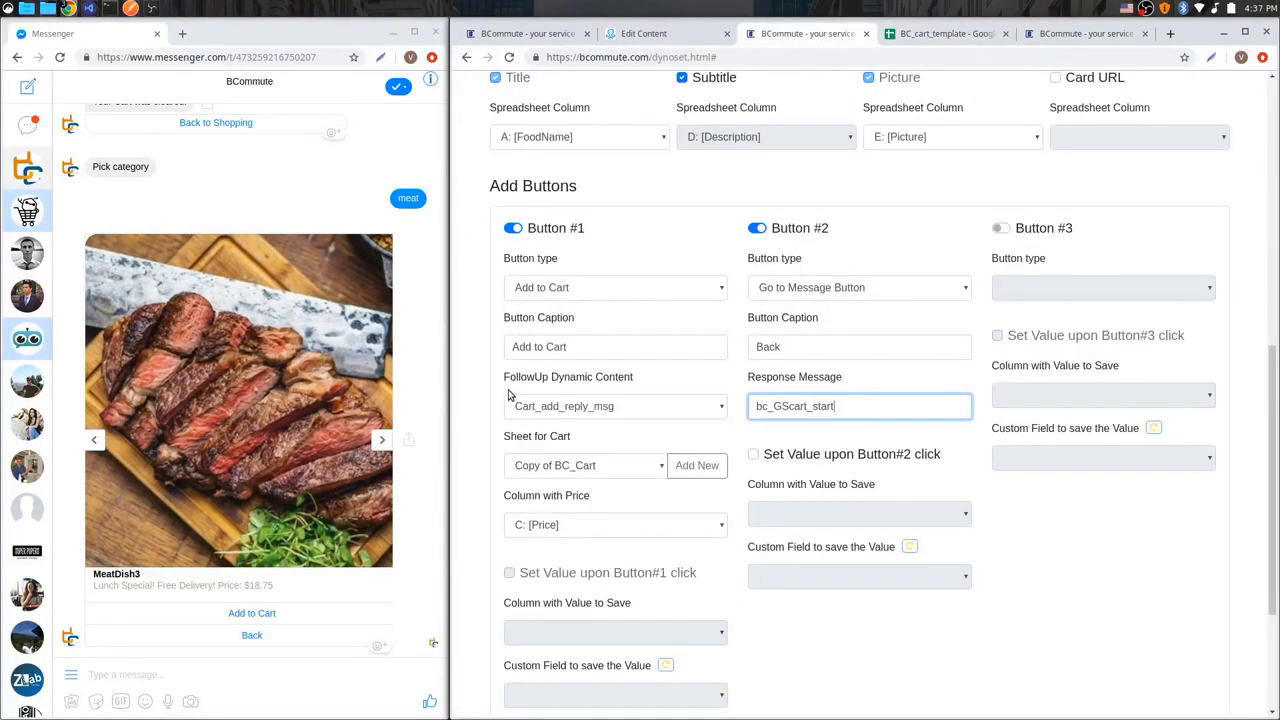
left_click_drag(504, 385, 645, 381)
left_click(645, 381)
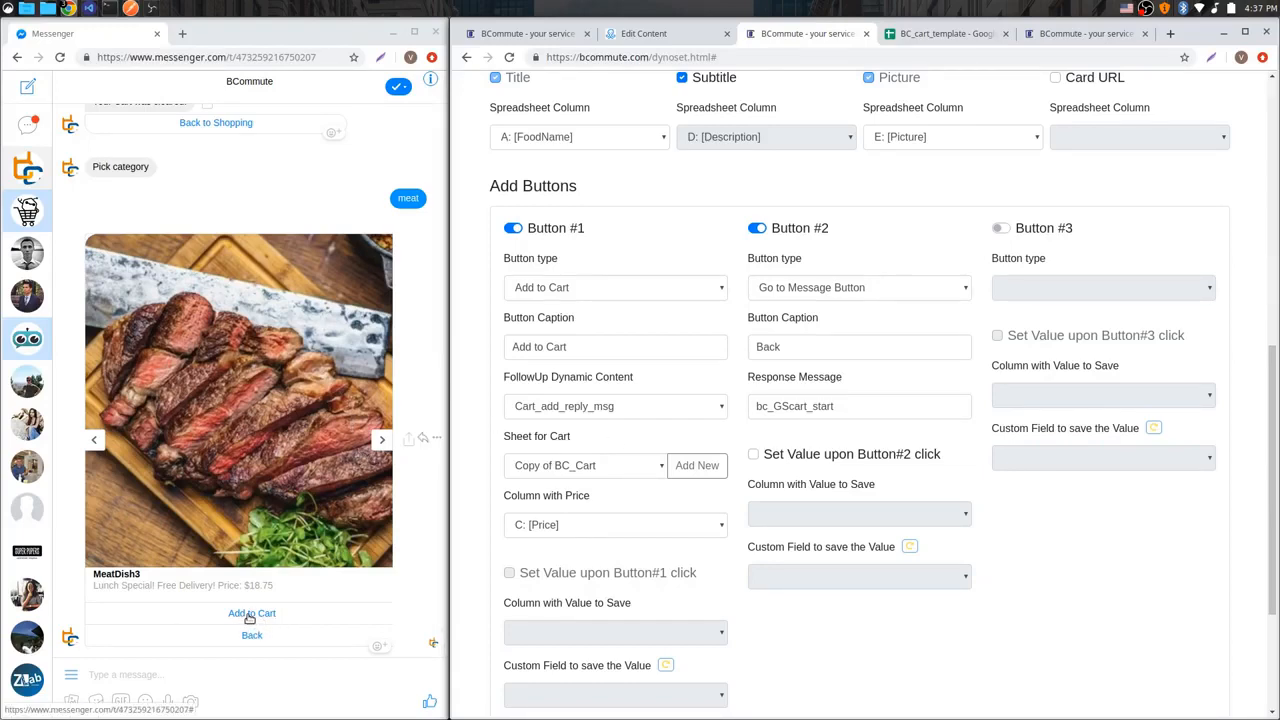
scroll(678, 425, "up", 6)
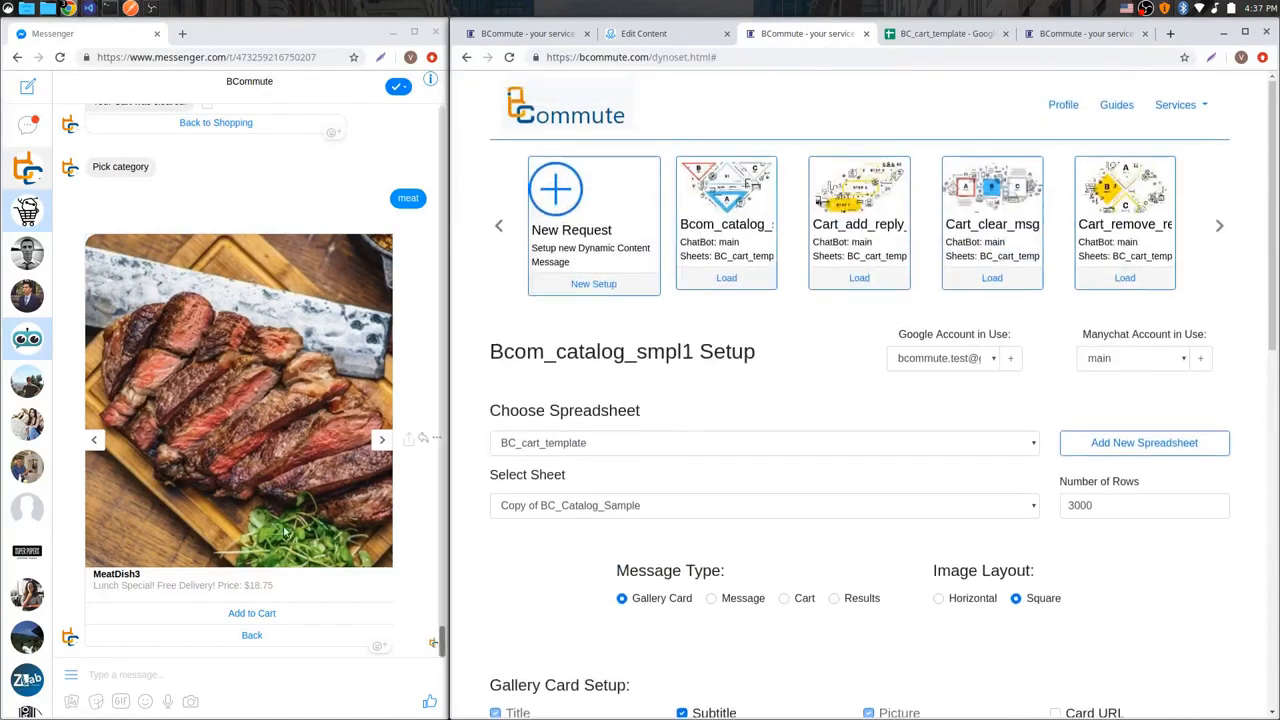
Step: Add MeatDish3 to the cart in Messenger and inspect its cart entry across all columns of the Copy of BC_Cart sheet
left_click(254, 619)
left_click(946, 33)
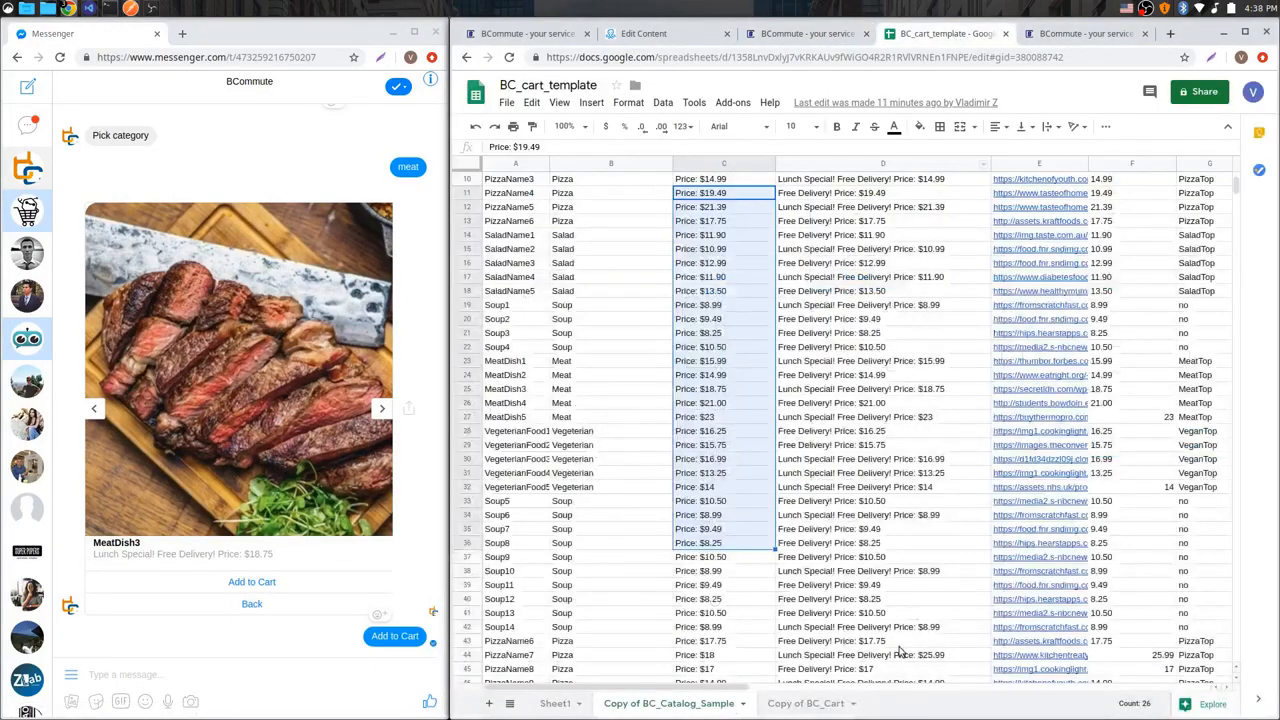
left_click(814, 702)
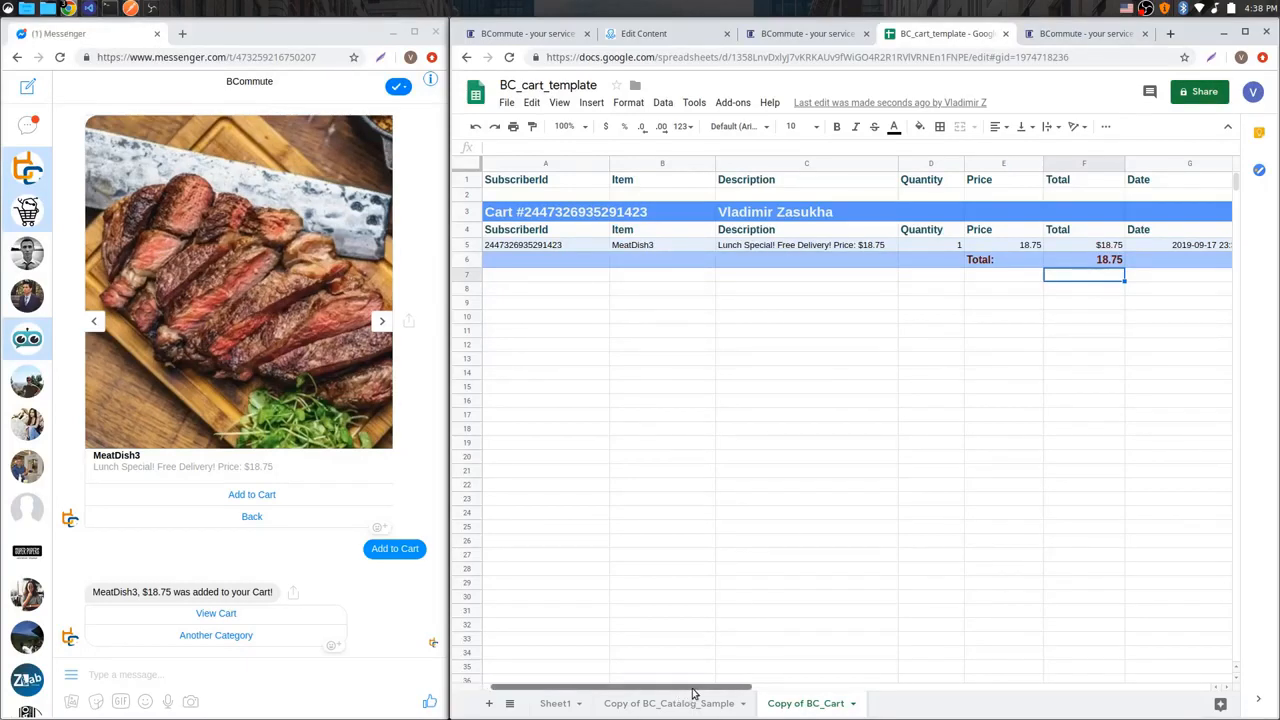
left_click_drag(714, 690, 766, 692)
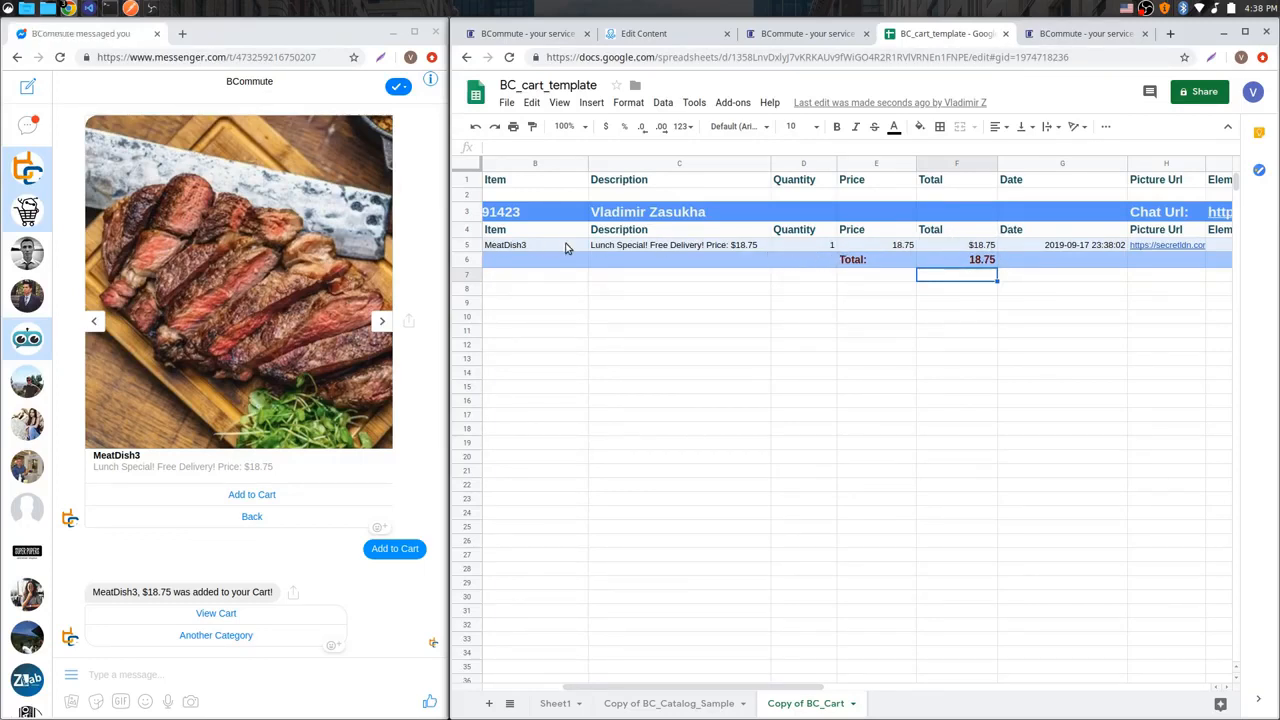
scroll(862, 648, "right", 5)
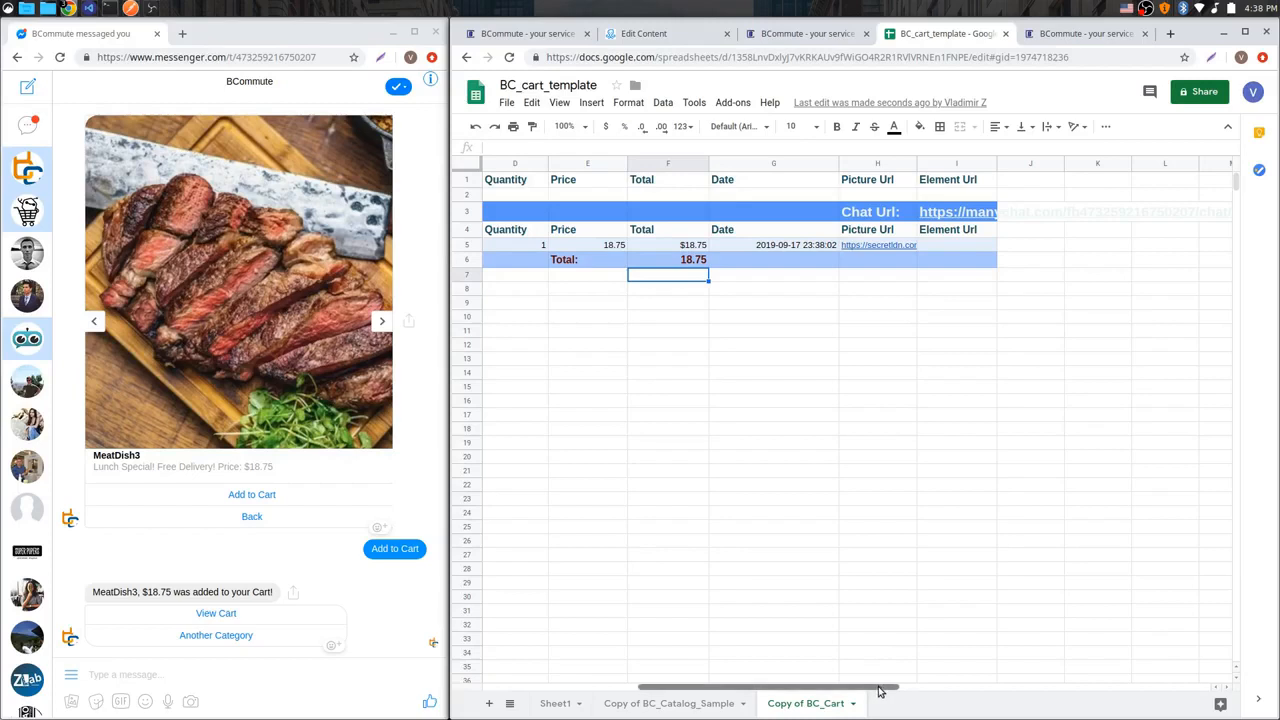
left_click_drag(880, 689, 724, 690)
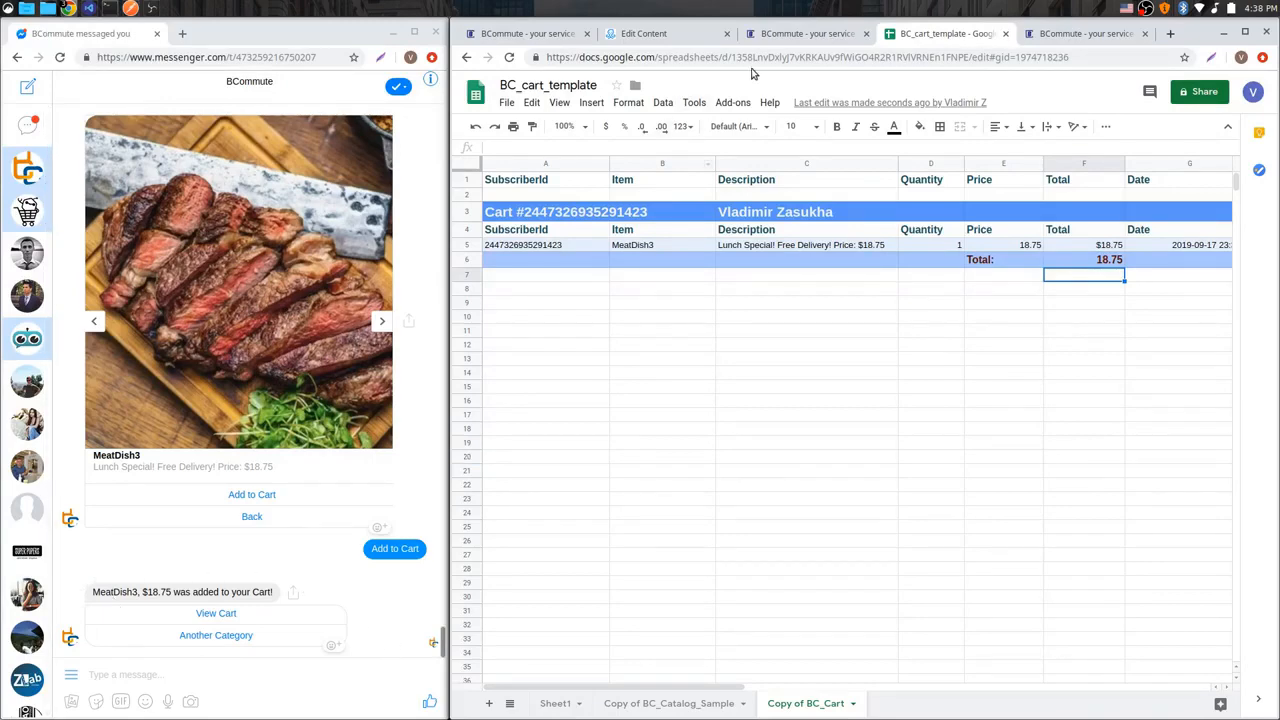
Step: Choose Cart_add_reply_msg as the FollowUp Dynamic Content of the Add to Cart button in the Bcom_catalog_smpl1 setup
left_click(780, 33)
scroll(705, 430, "down", 6)
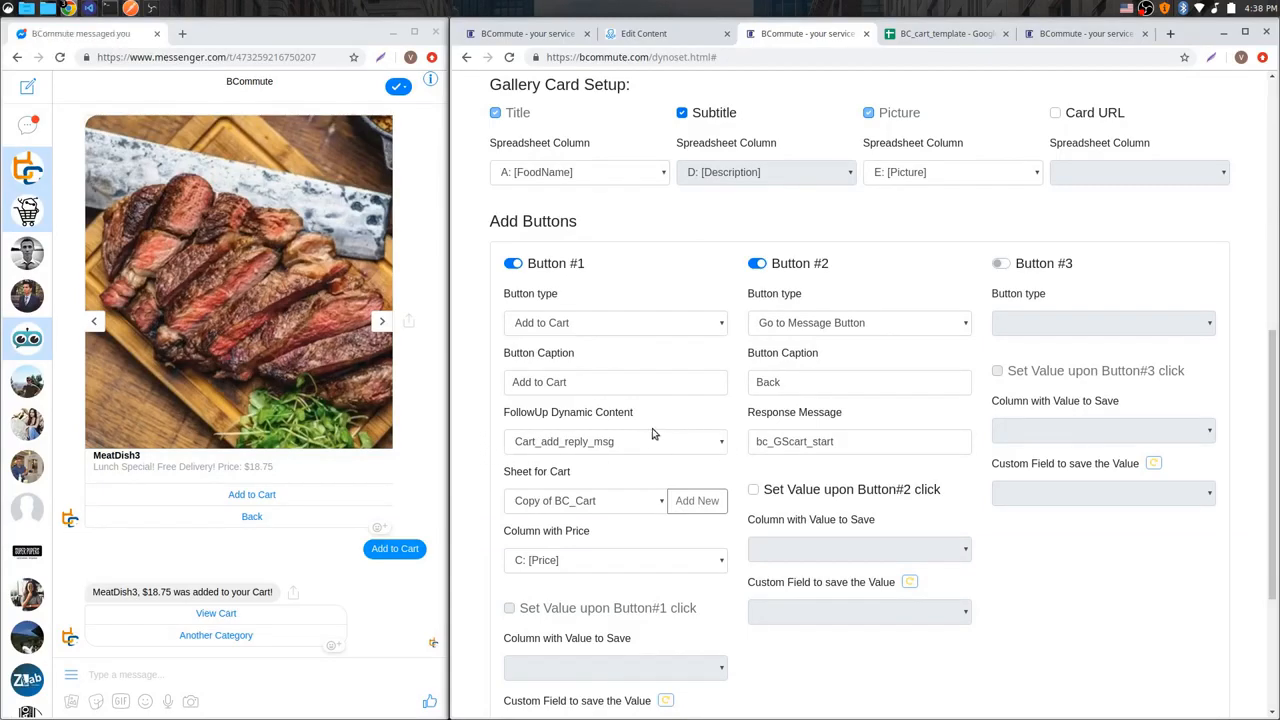
scroll(894, 279, "up", 2)
scroll(894, 279, "up", 2)
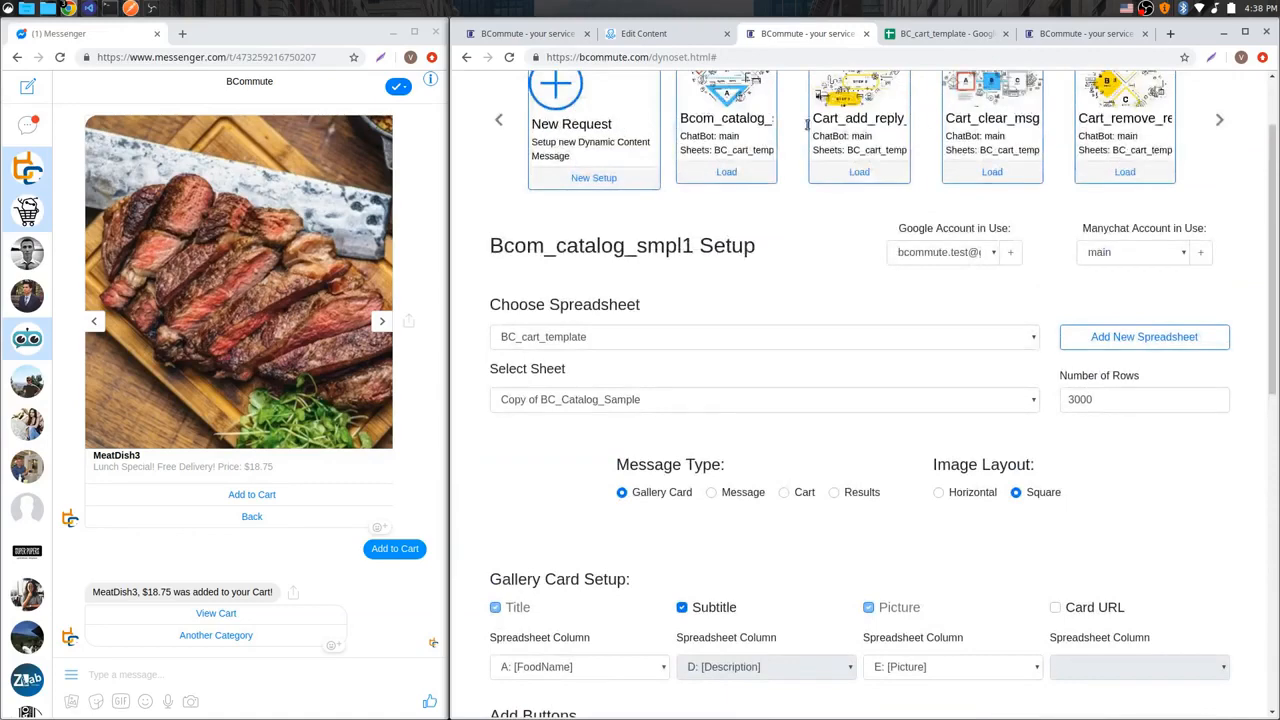
scroll(848, 120, "down", 5)
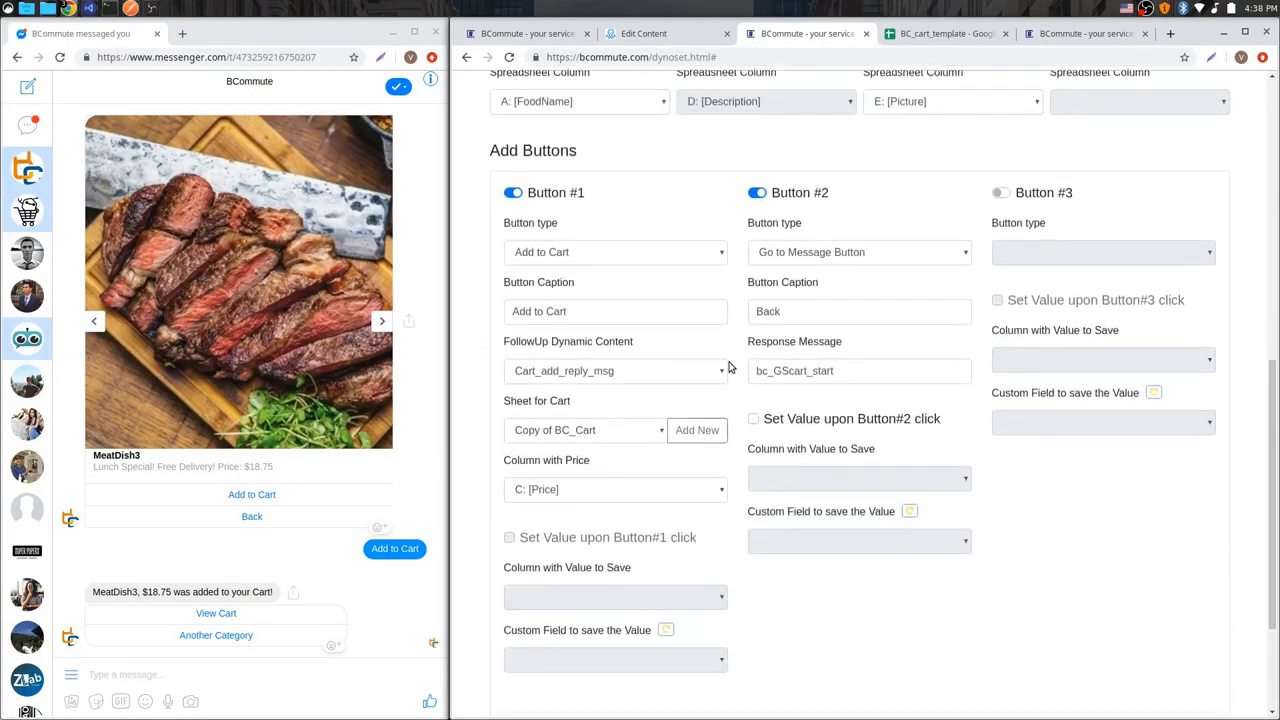
left_click(680, 375)
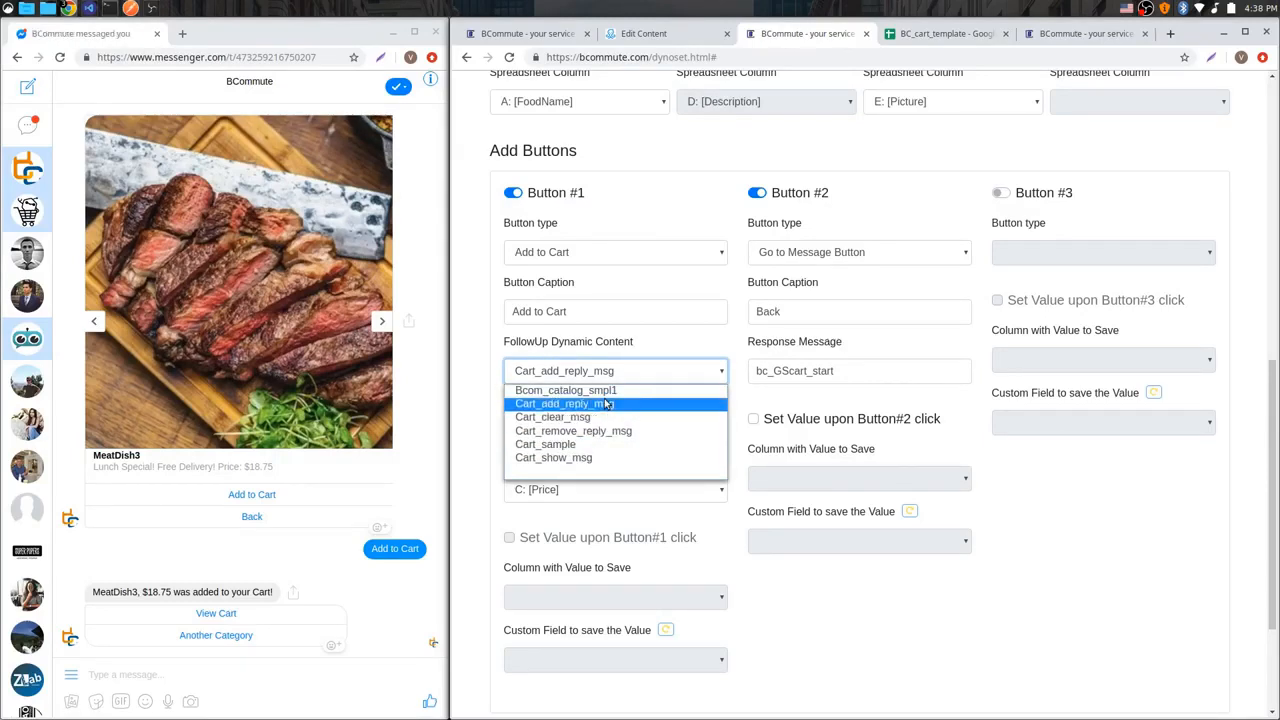
left_click(621, 403)
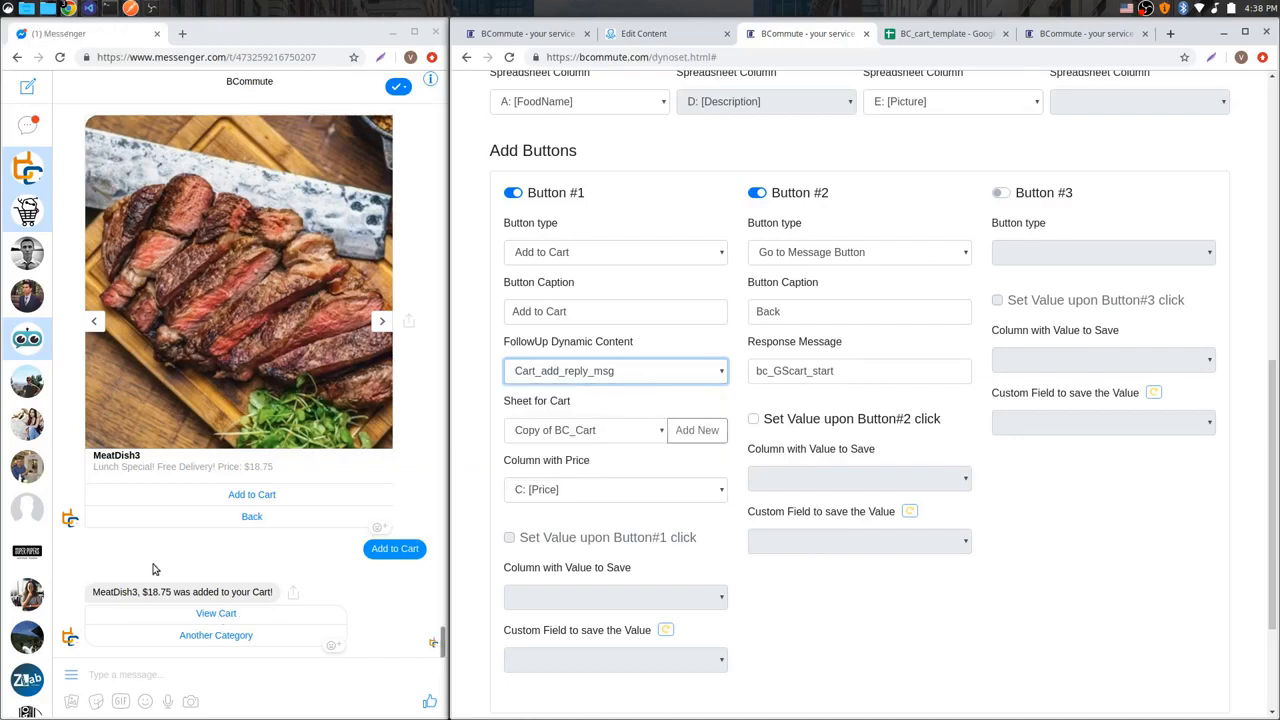
Step: Read the reply message that Messenger gives for the dish added to the cart
left_click_drag(92, 591, 262, 591)
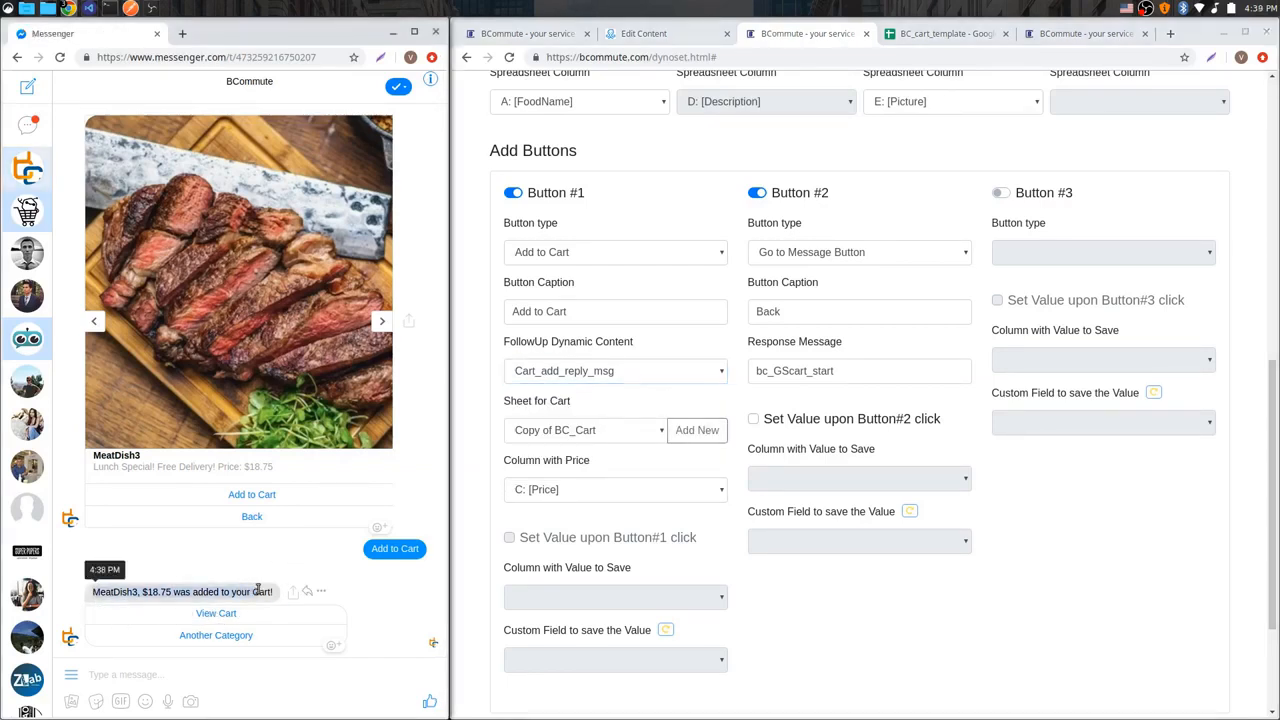
left_click(262, 591)
left_click_drag(95, 592, 272, 592)
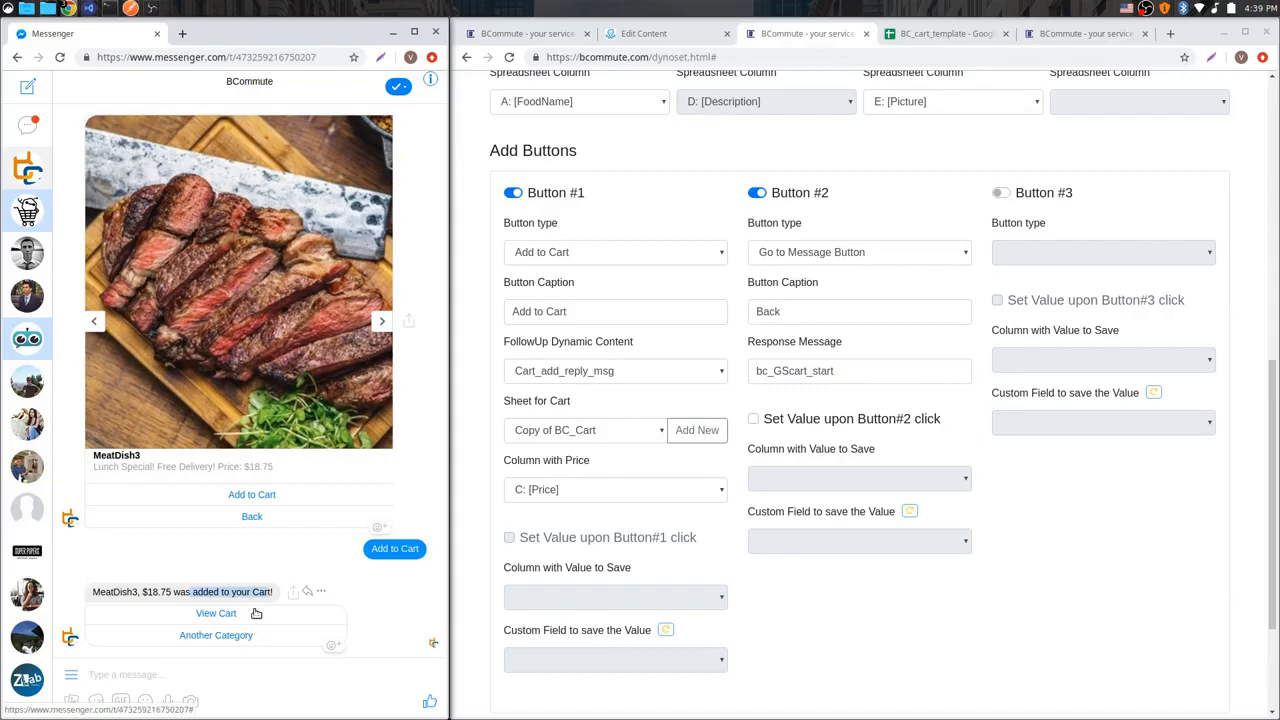
Step: With the Copy of BC_Cart sheet open, add a second MeatDish3 and one MeatDish4 to the cart in Messenger
left_click(938, 40)
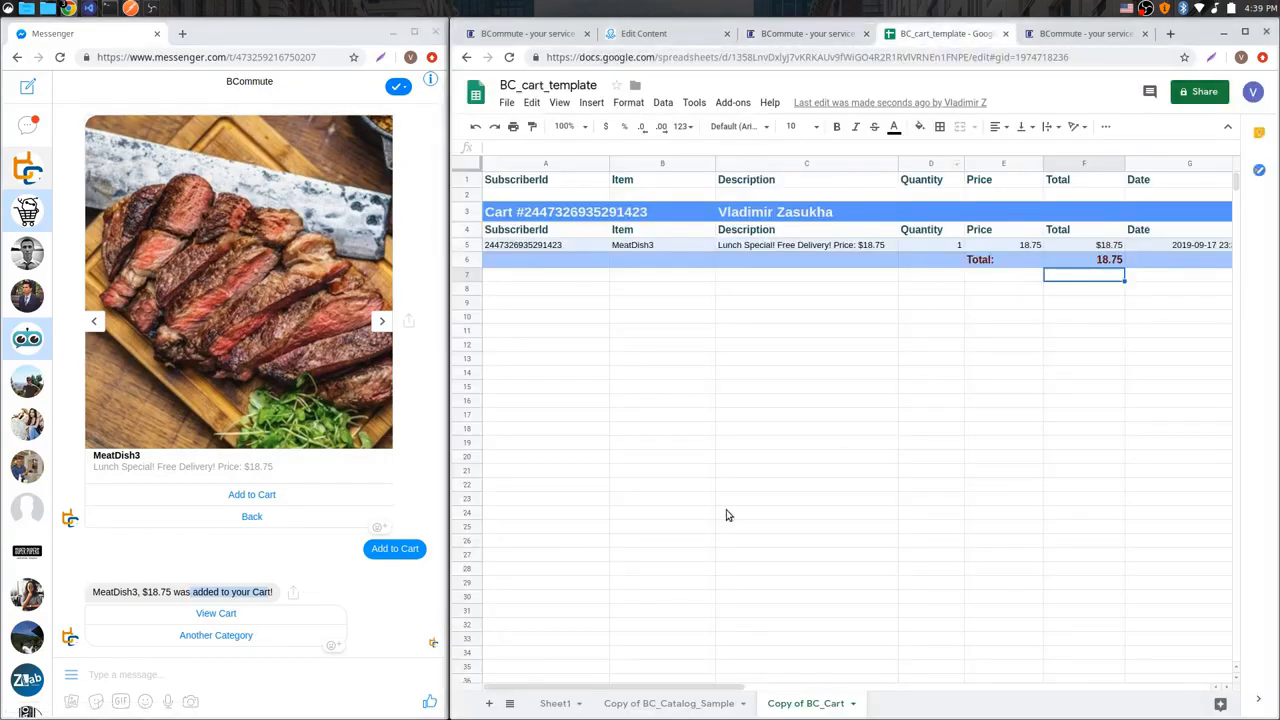
left_click(254, 495)
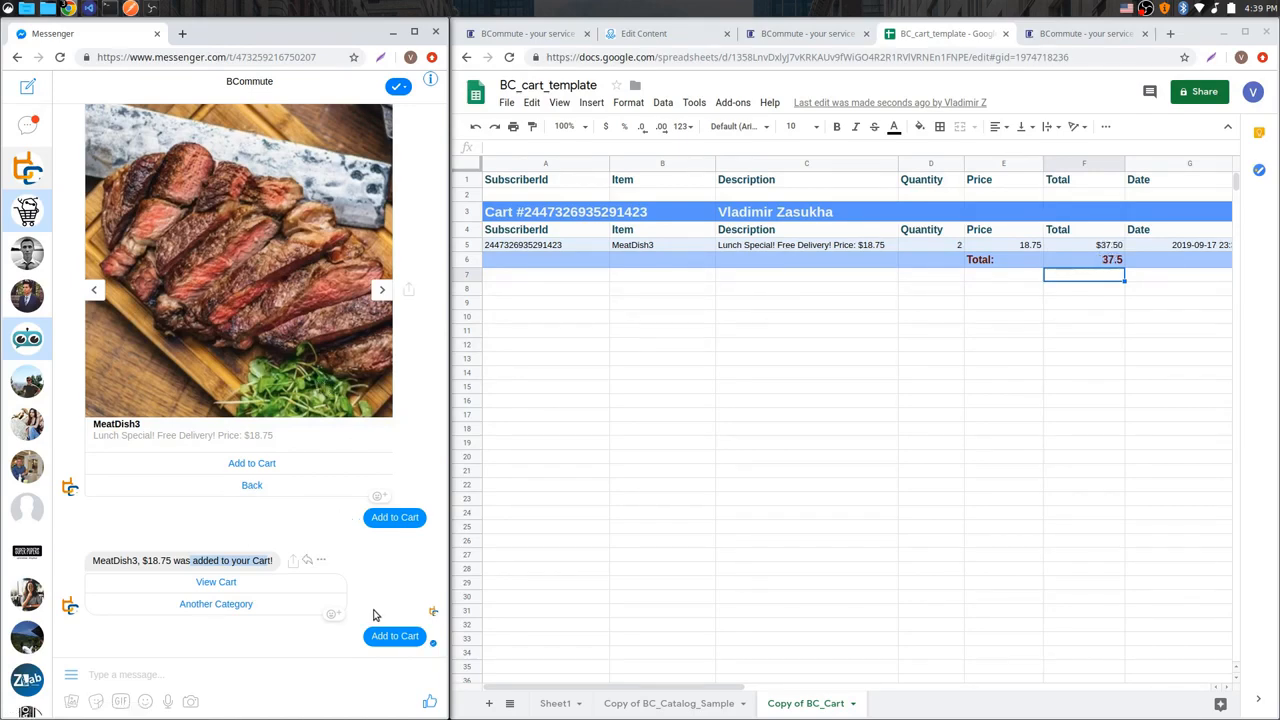
left_click(381, 203)
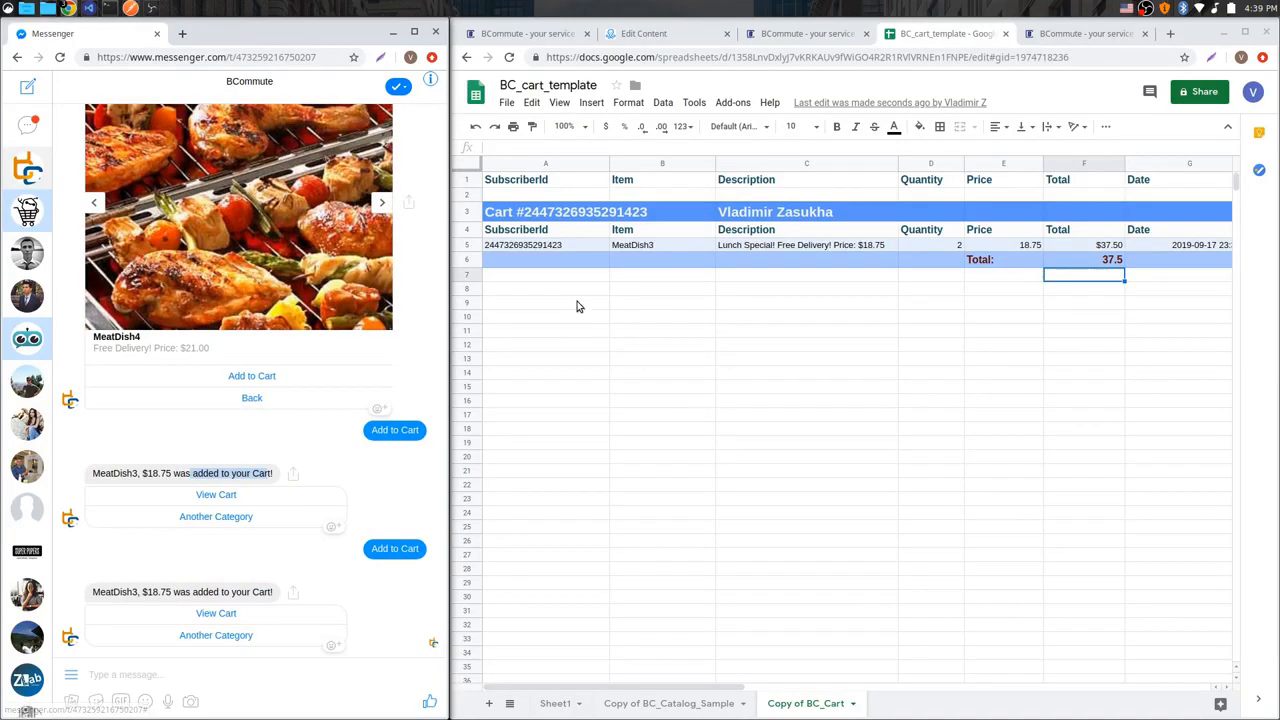
left_click(93, 202)
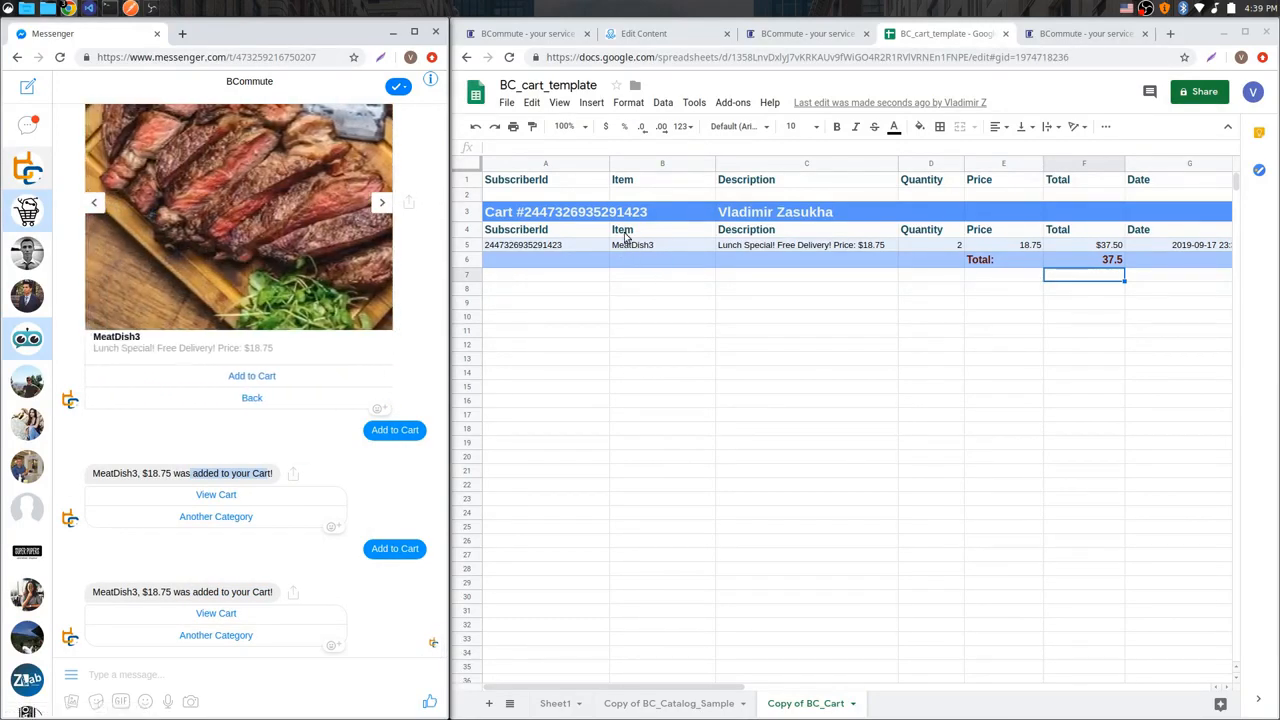
left_click(381, 202)
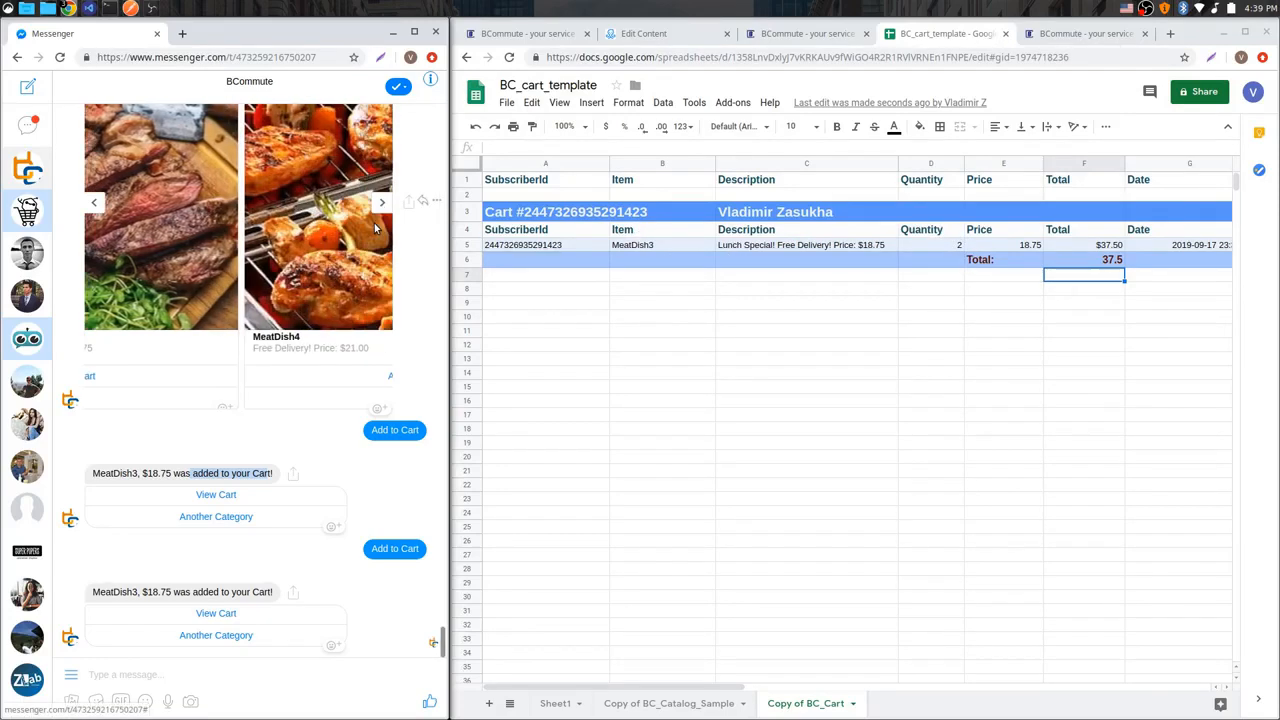
left_click(244, 379)
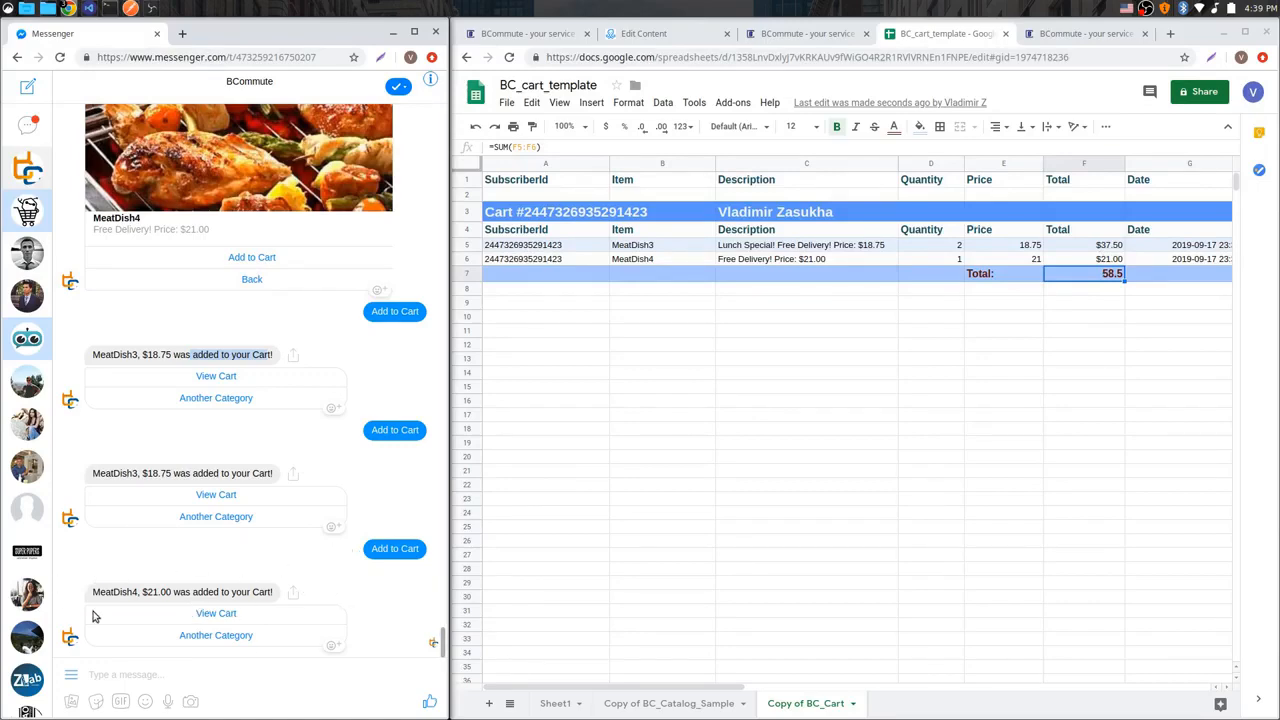
Step: Return to the BCommute dynamic content page and load the Cart_add_reply_msg setup
left_click(794, 36)
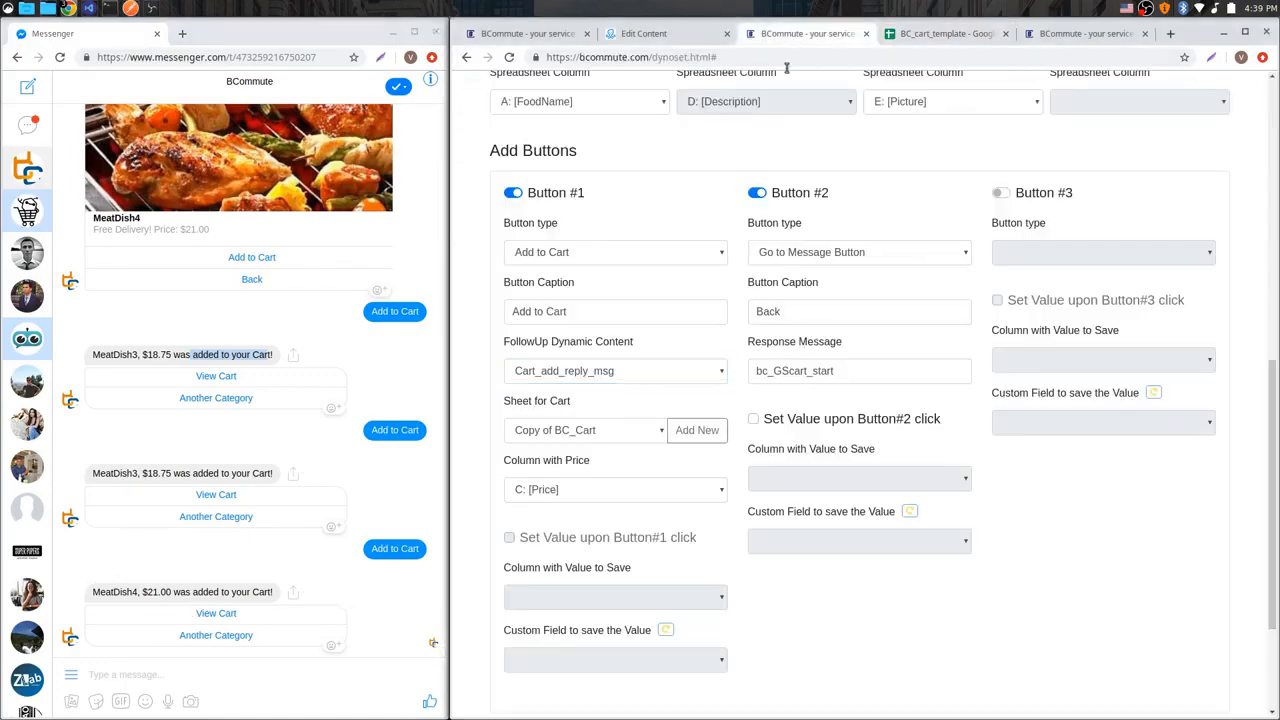
scroll(800, 338, "up", 5)
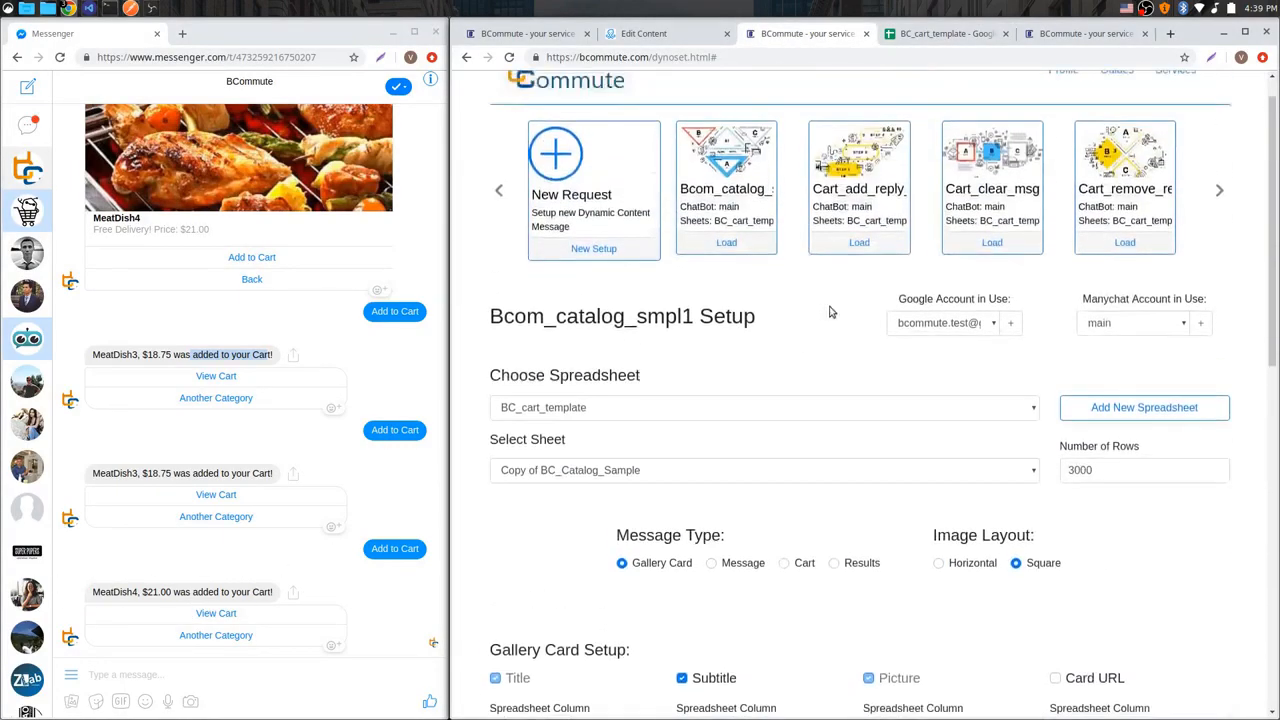
left_click(870, 249)
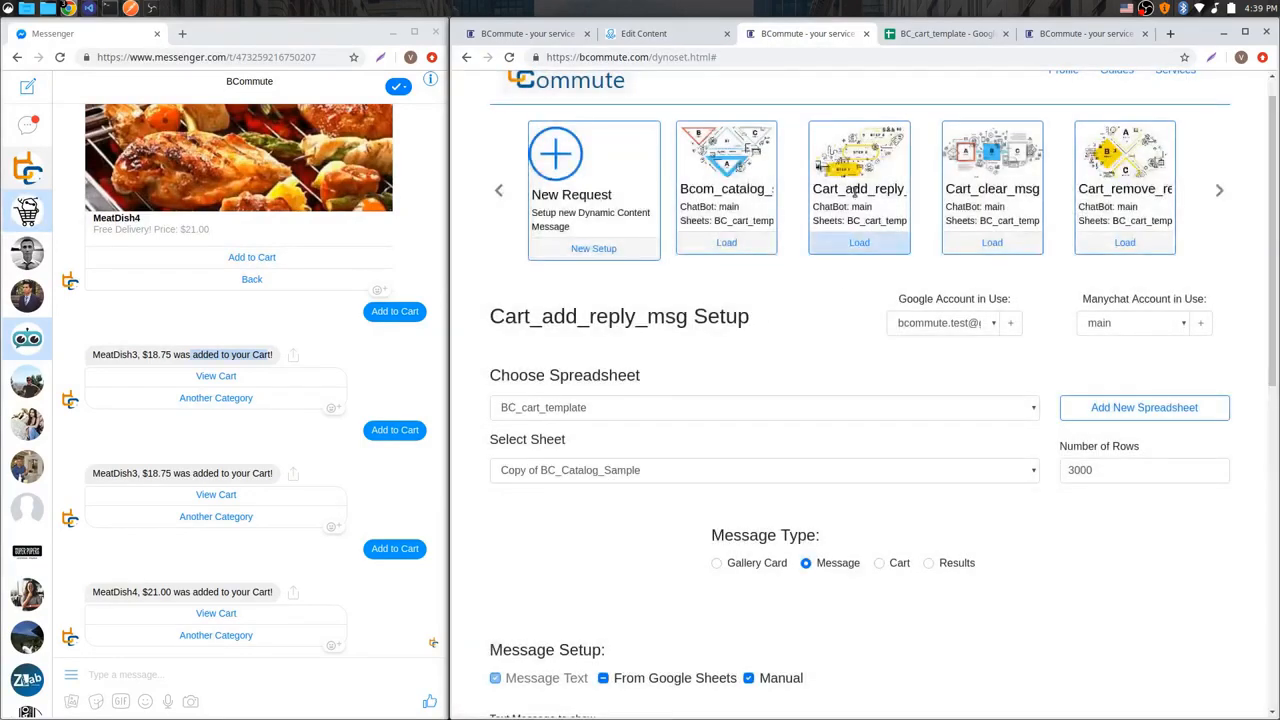
Step: Examine the text message template of Cart_add_reply_msg, including its item and price placeholders
scroll(992, 602, "down", 3)
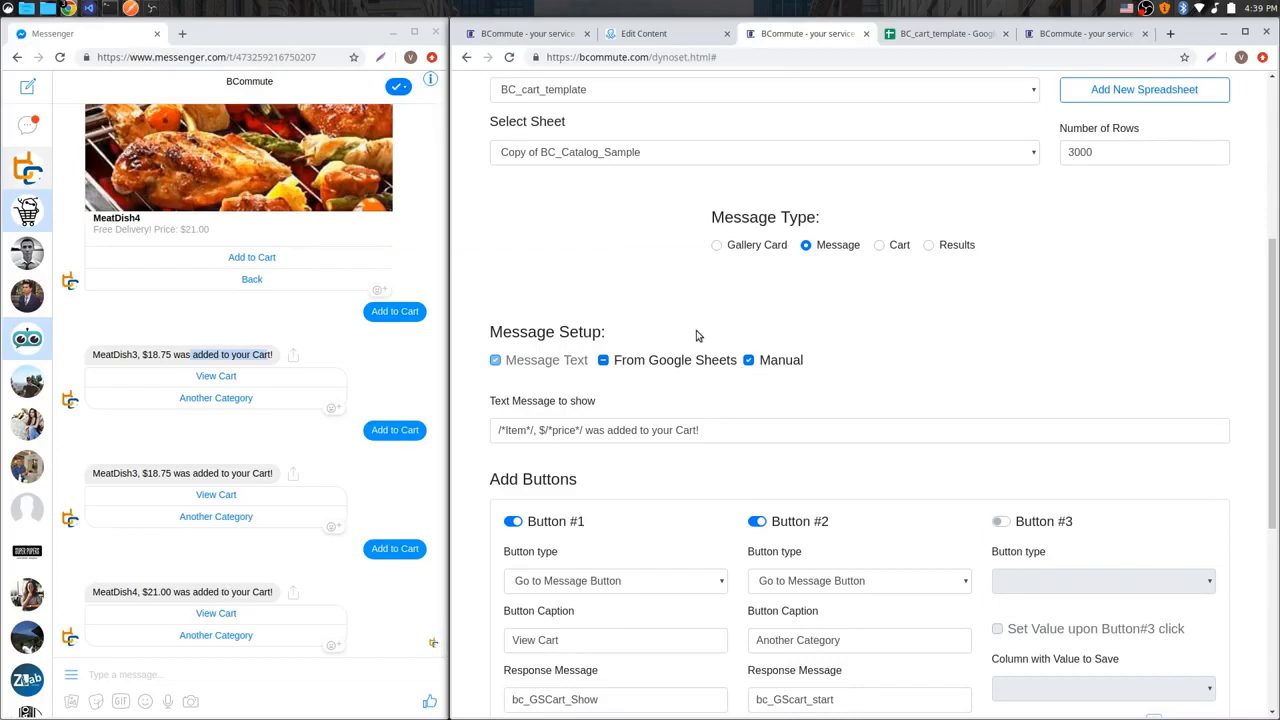
left_click_drag(744, 431, 477, 434)
left_click(782, 428)
left_click_drag(744, 437, 578, 432)
left_click(578, 432)
mouse_move(498, 430)
left_mouse_down()
mouse_move(582, 430)
mouse_move(492, 430)
left_mouse_up()
left_click(581, 430)
left_click(515, 430)
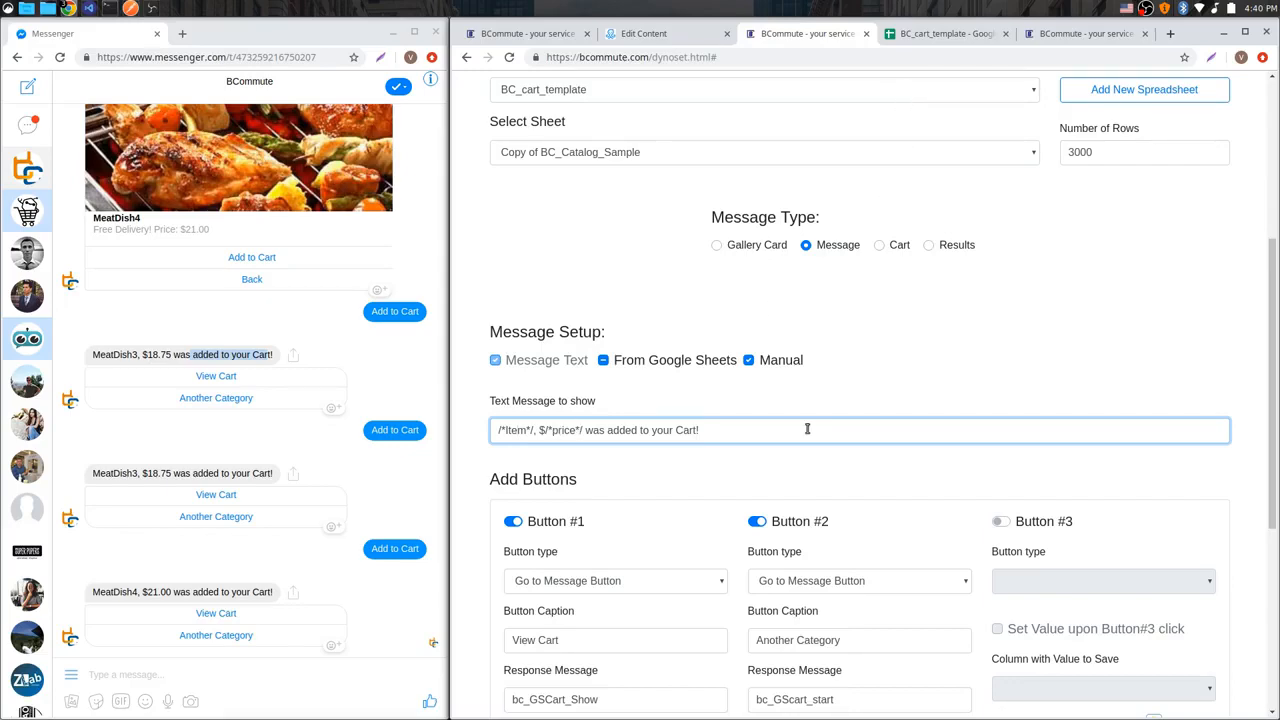
Step: Inspect the food name and price columns in the Copy of BC_Catalog_Sample sheet of BC_cart_template
left_click(940, 33)
left_click(672, 703)
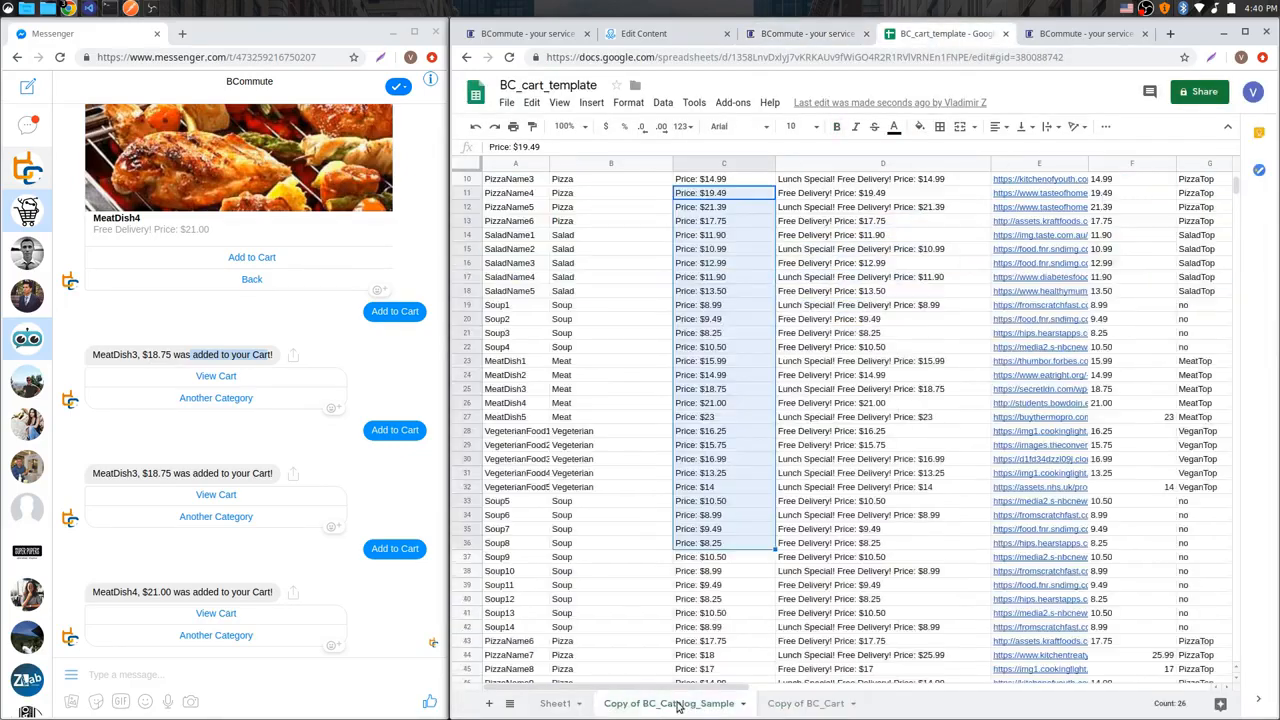
scroll(625, 370, "up", 2)
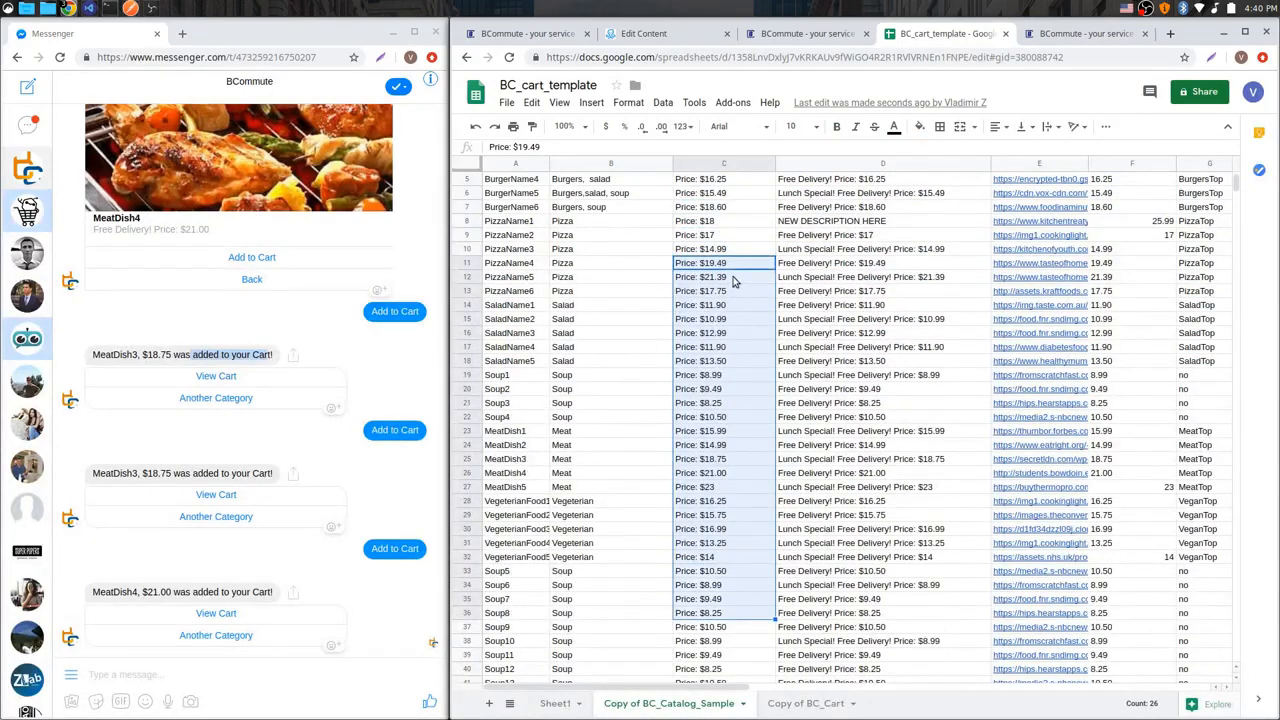
left_click_drag(520, 304, 535, 530)
left_click_drag(720, 387, 731, 534)
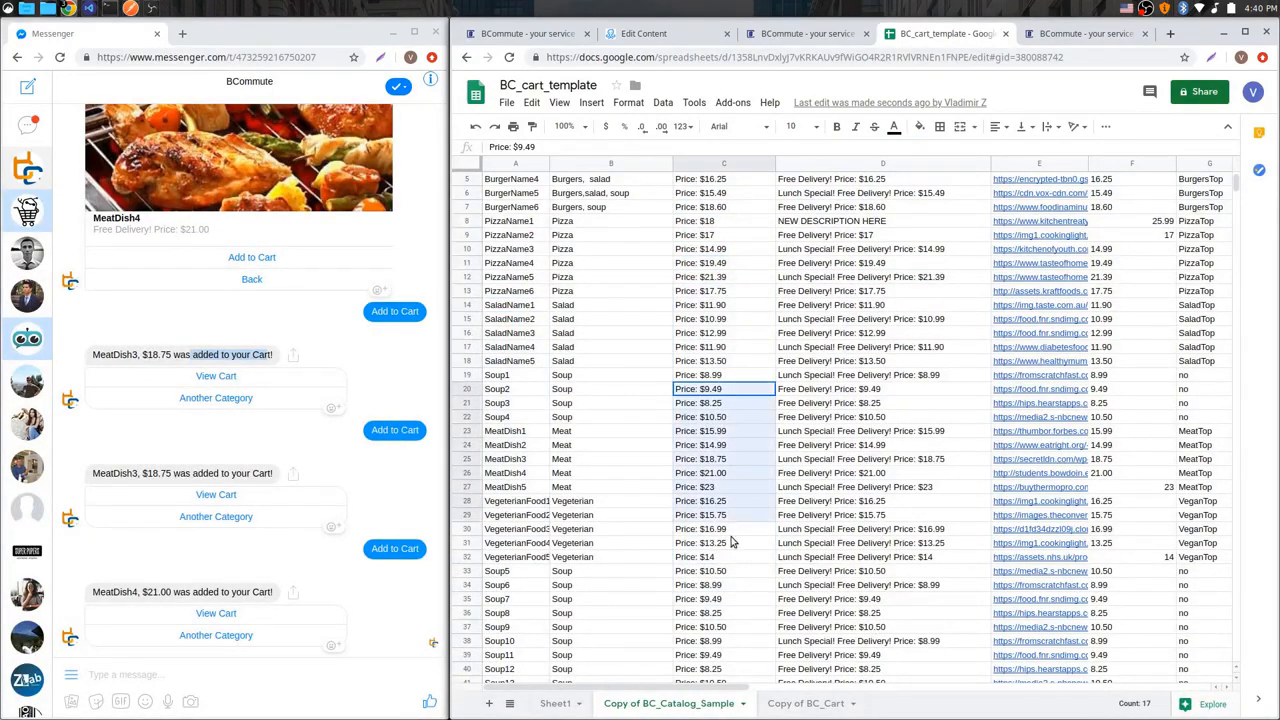
Step: Check the response messages of the View Cart and Another Category buttons in the Cart_add_reply_msg setup
left_click(829, 34)
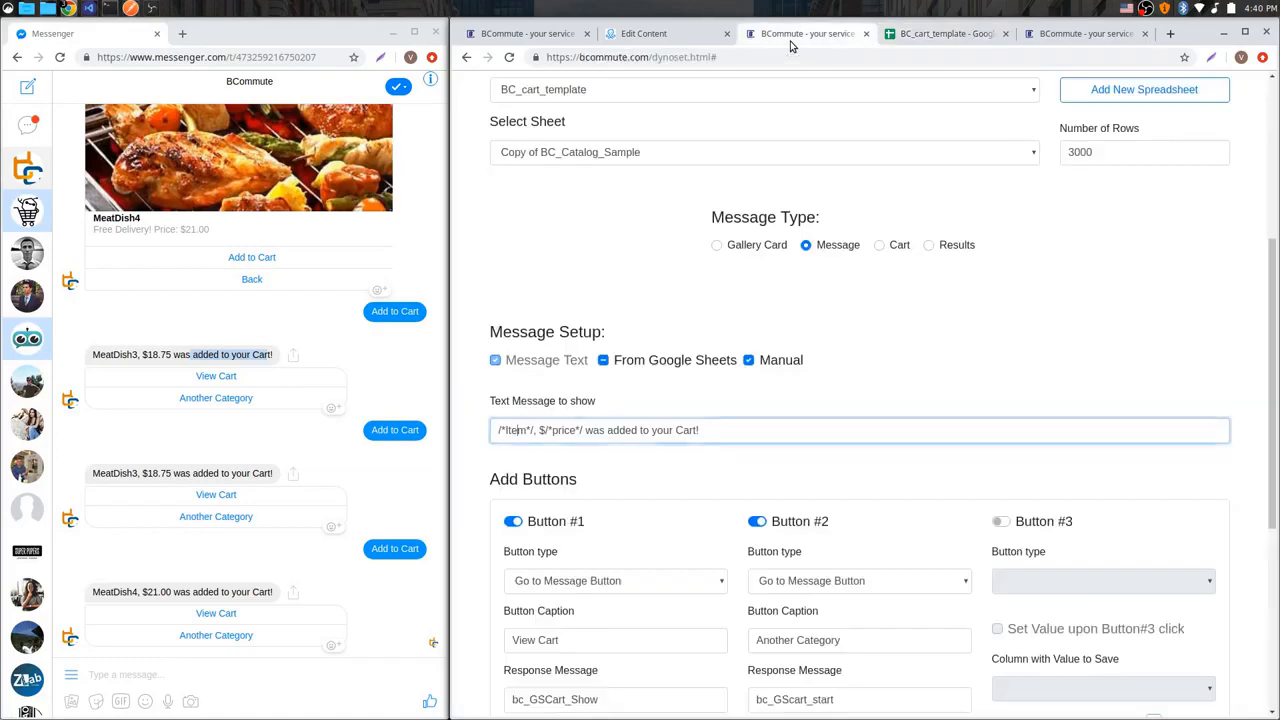
scroll(805, 407, "down", 3)
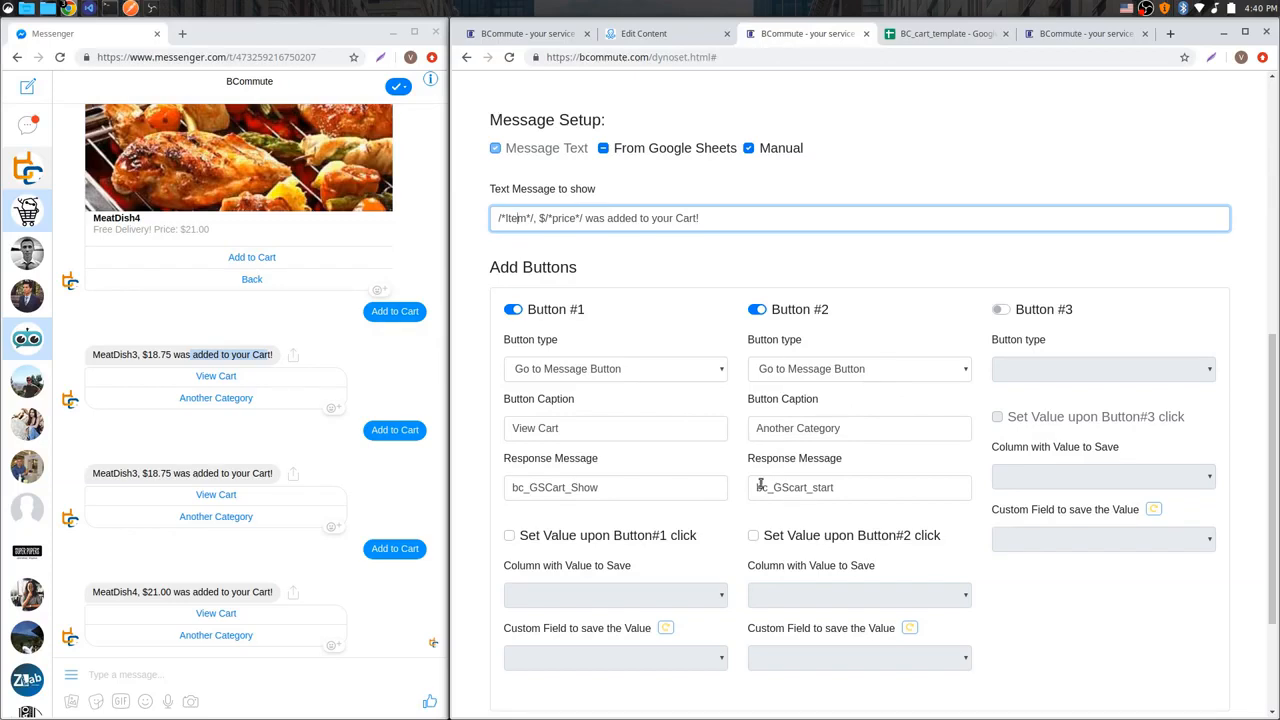
left_click(852, 487)
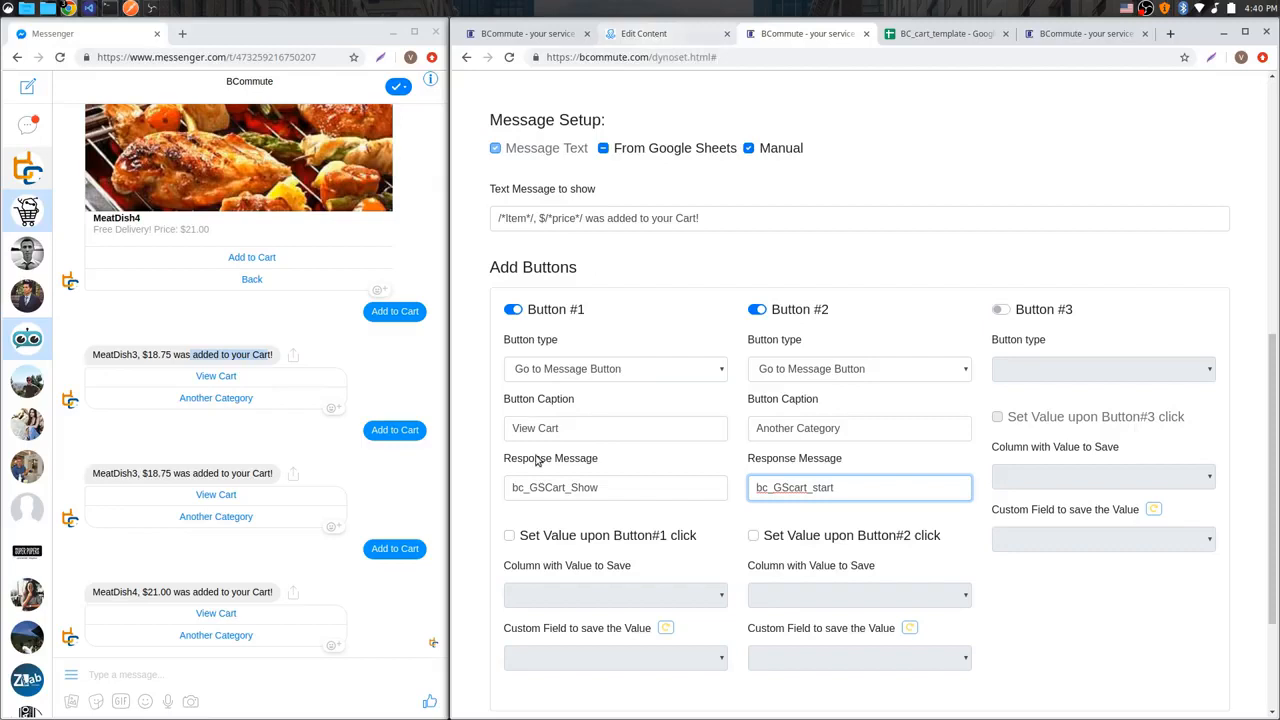
left_click_drag(606, 491, 455, 494)
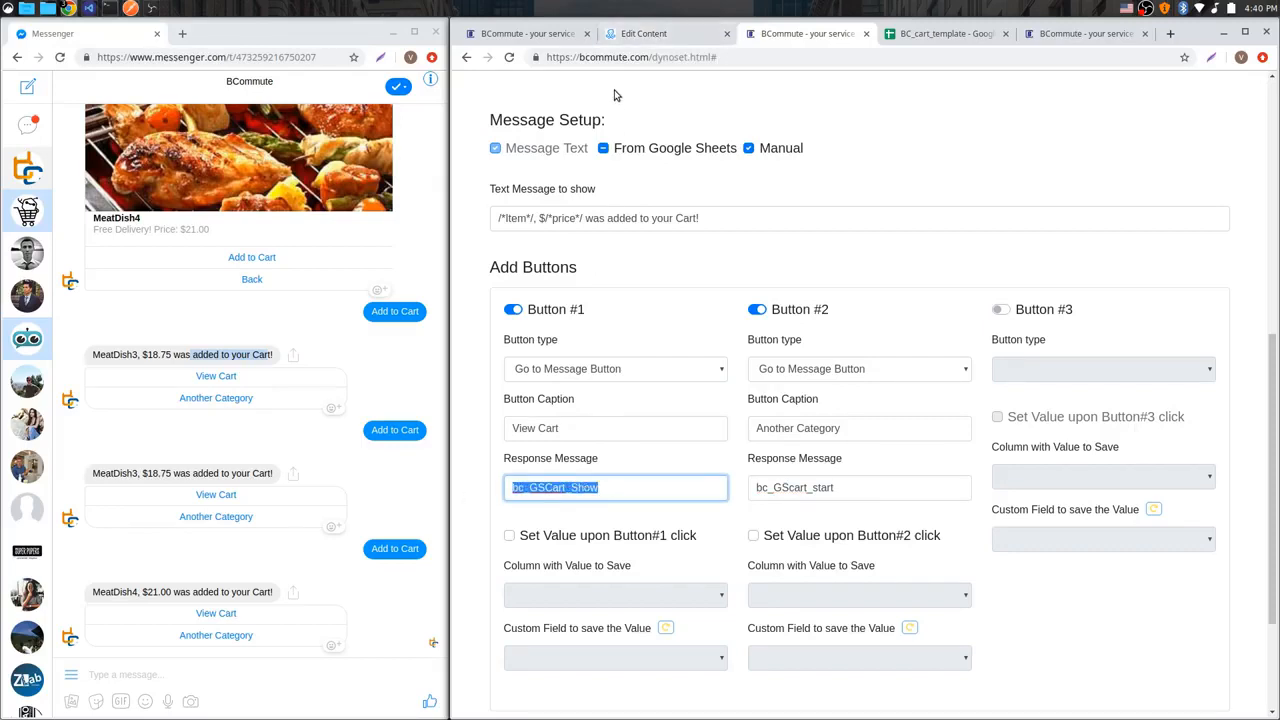
Step: Inspect the bc_GSCart_Show step and its dynamic content URL in the ManyChat flow, then close its editor
left_click(645, 35)
left_click_drag(1218, 505, 872, 386)
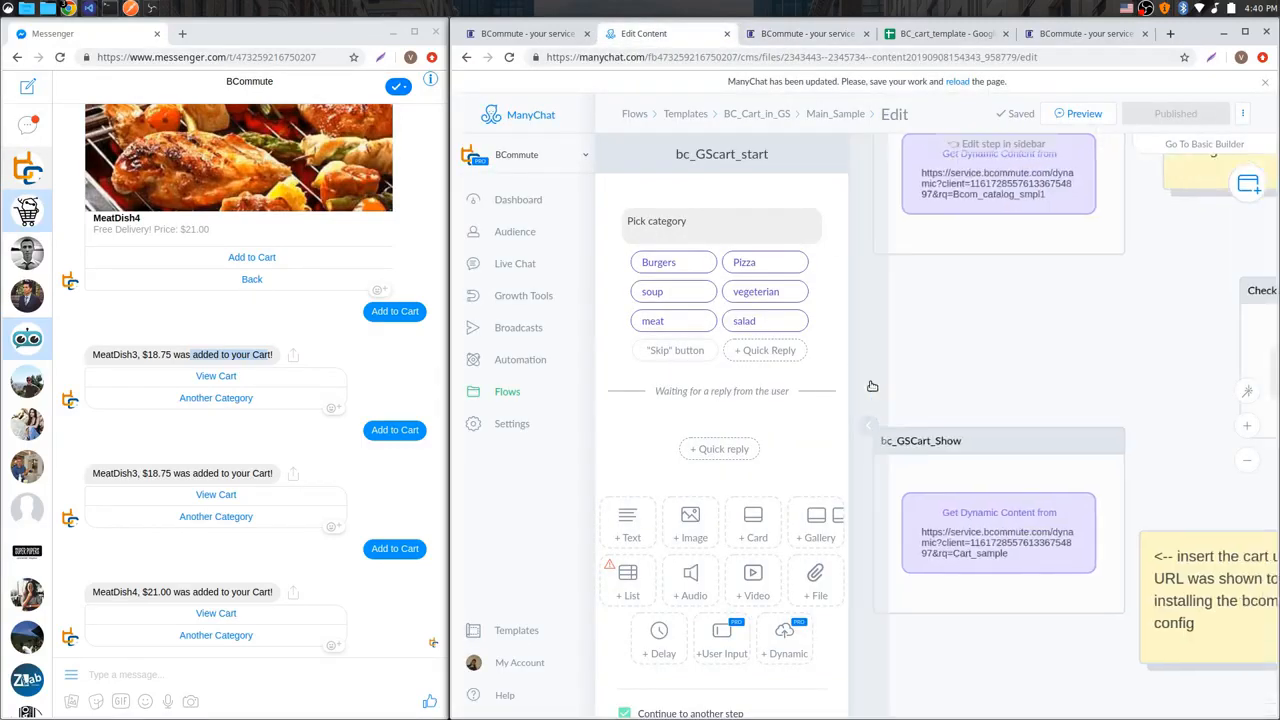
left_click(930, 458)
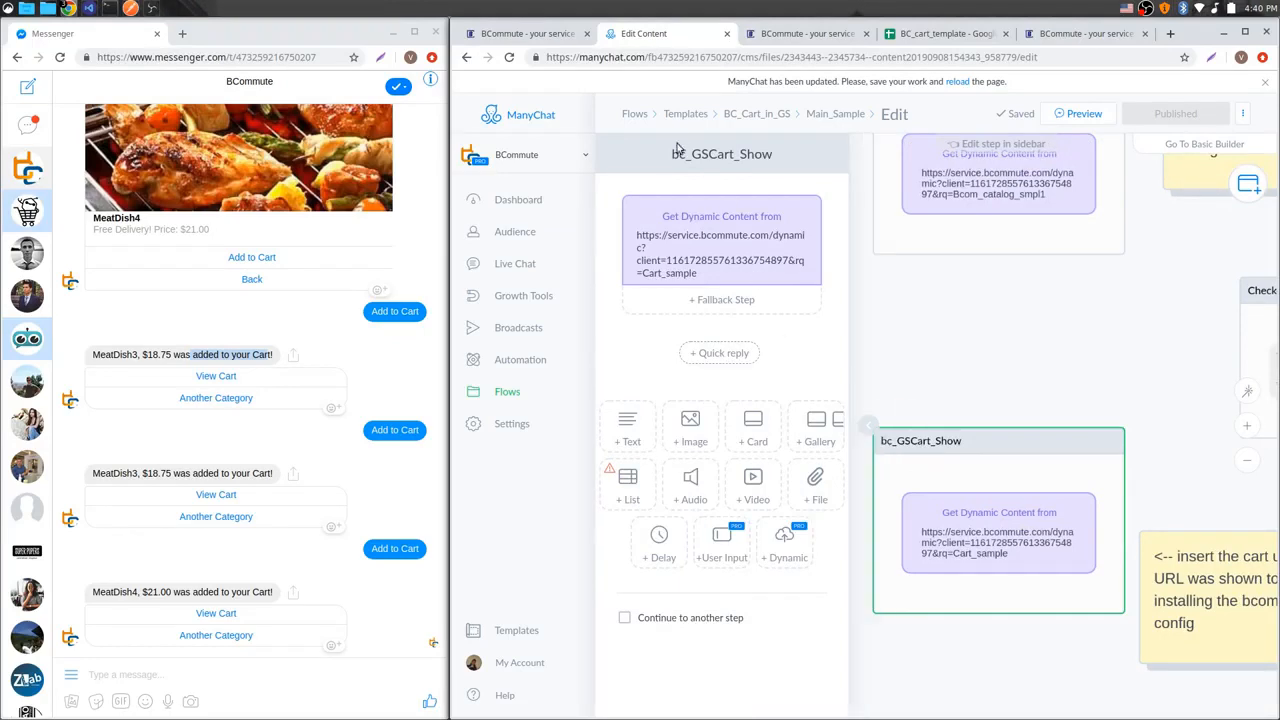
left_click_drag(1001, 358, 1064, 422)
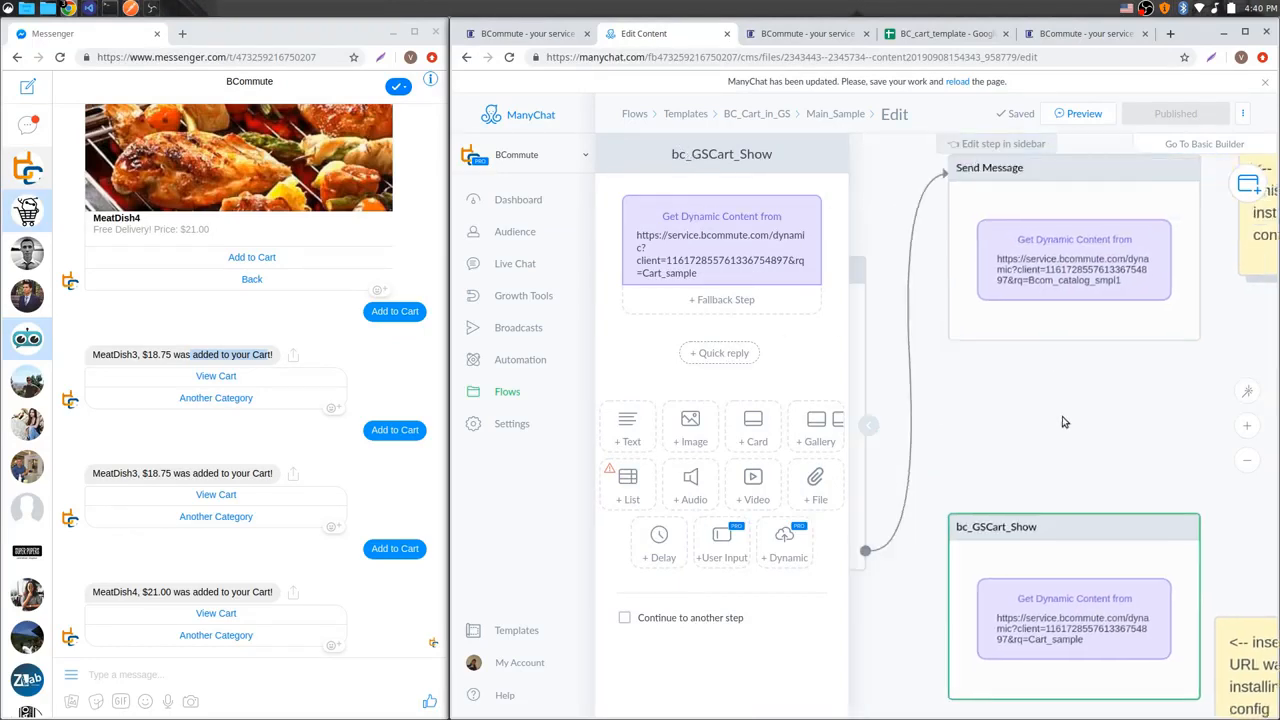
scroll(1062, 543, "down", 3)
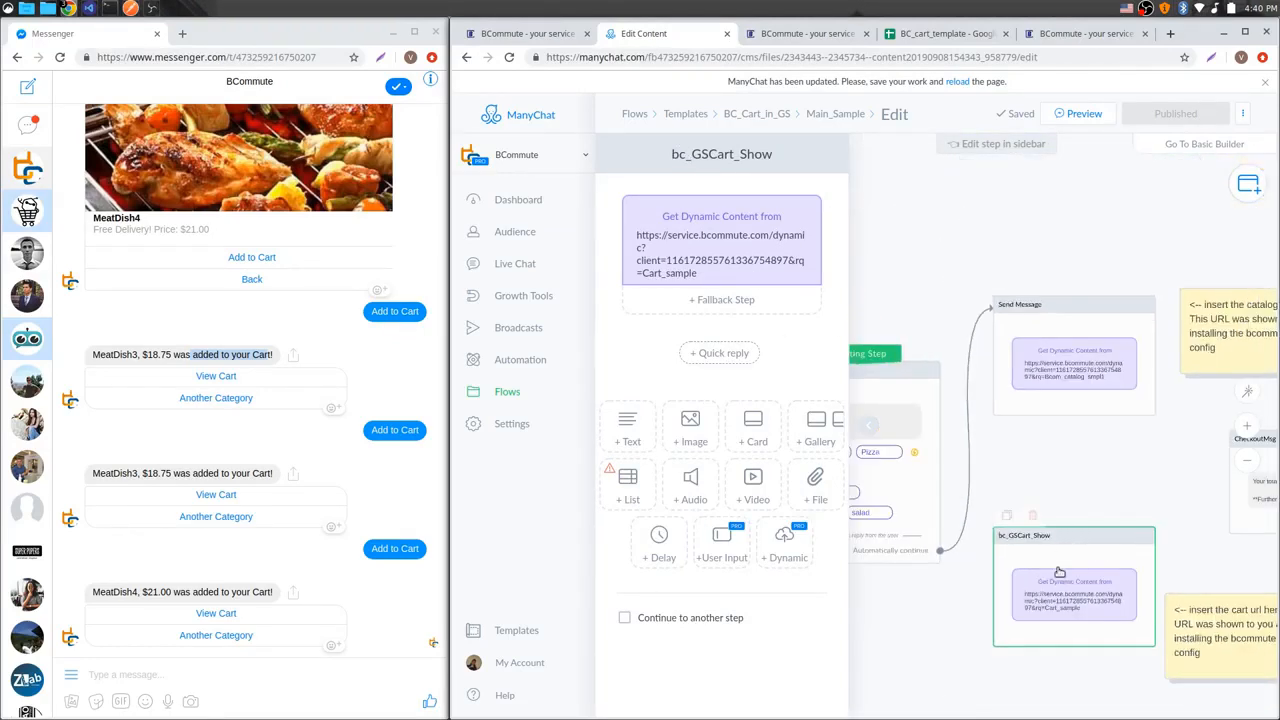
left_click(1030, 447)
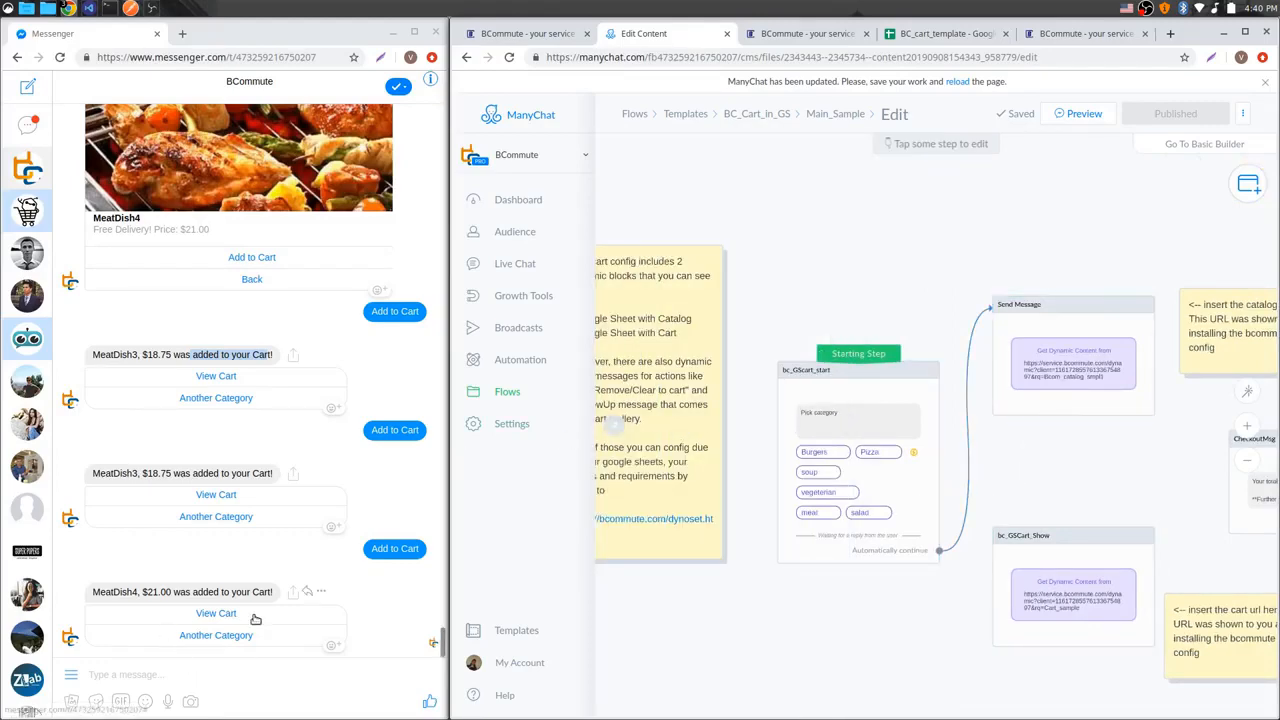
Step: Bring back the BCommute setup page and view the cart in Messenger from the MeatDish4 reply message
left_click(807, 33)
scroll(901, 399, "up", 1)
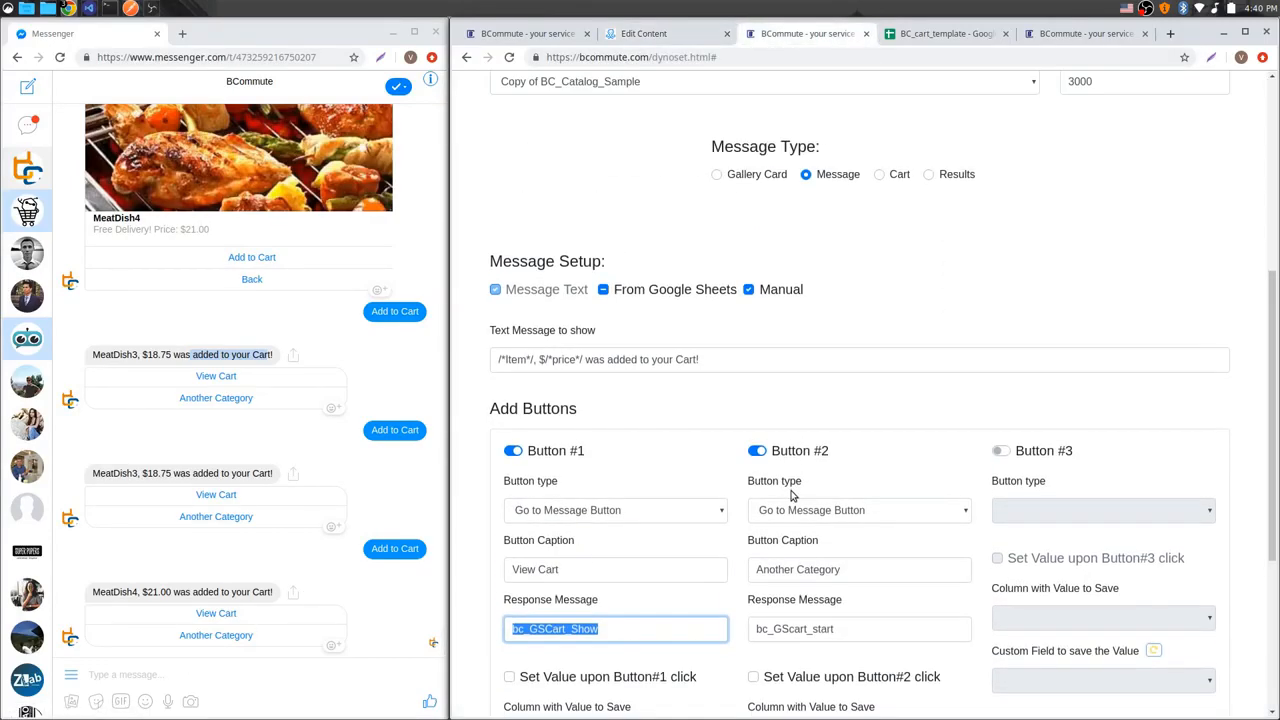
left_click(210, 612)
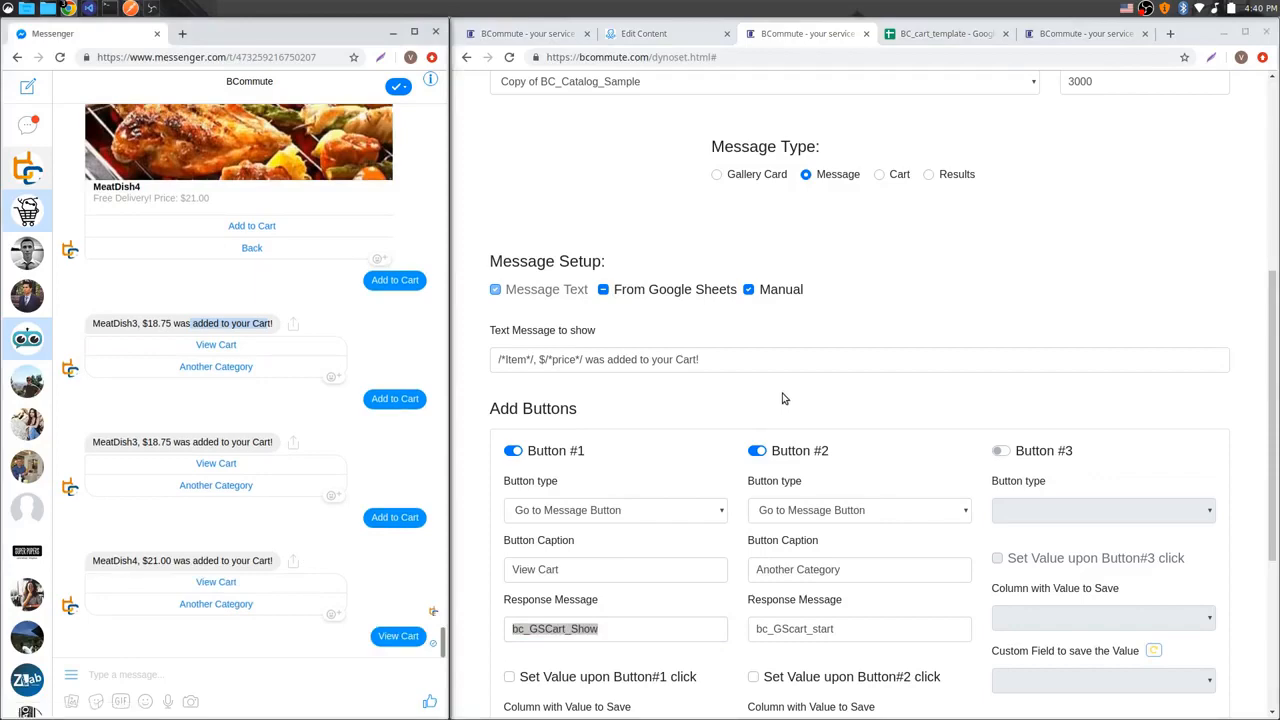
Step: Load the Cart_sample setup in BCommute and review its sheet, message type and additional cart settings
scroll(783, 398, "up", 4)
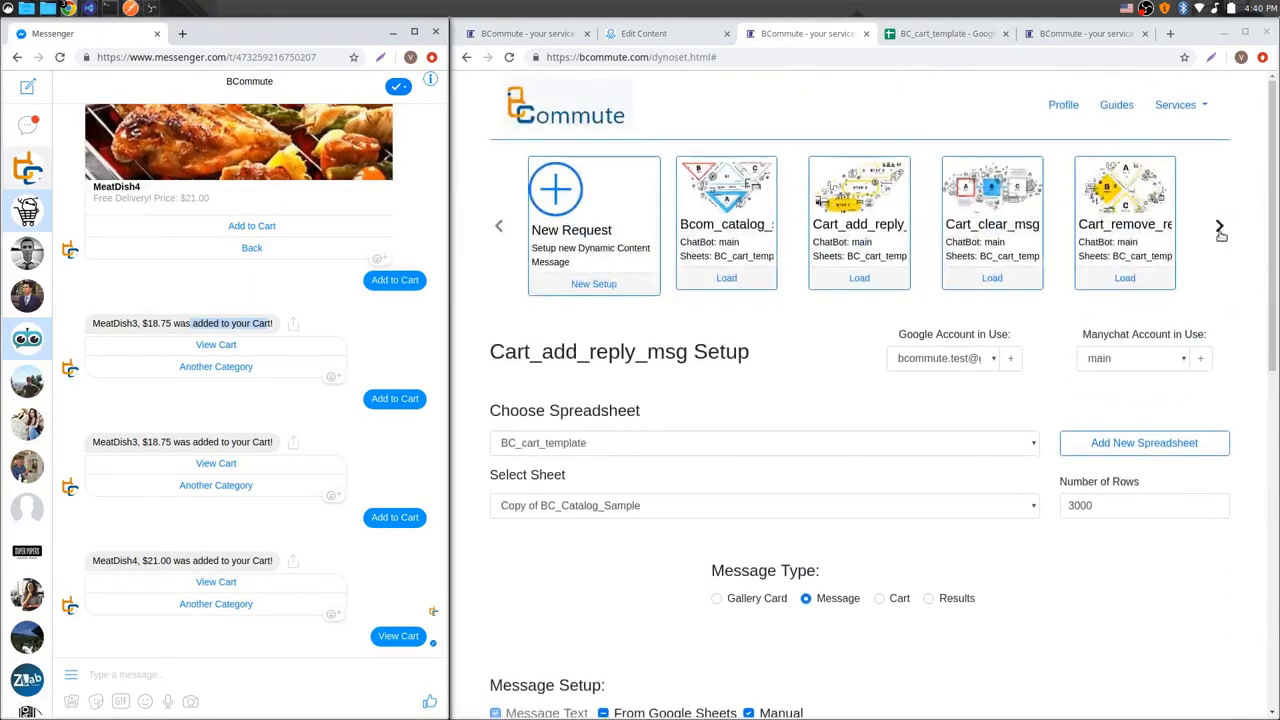
left_click(1220, 229)
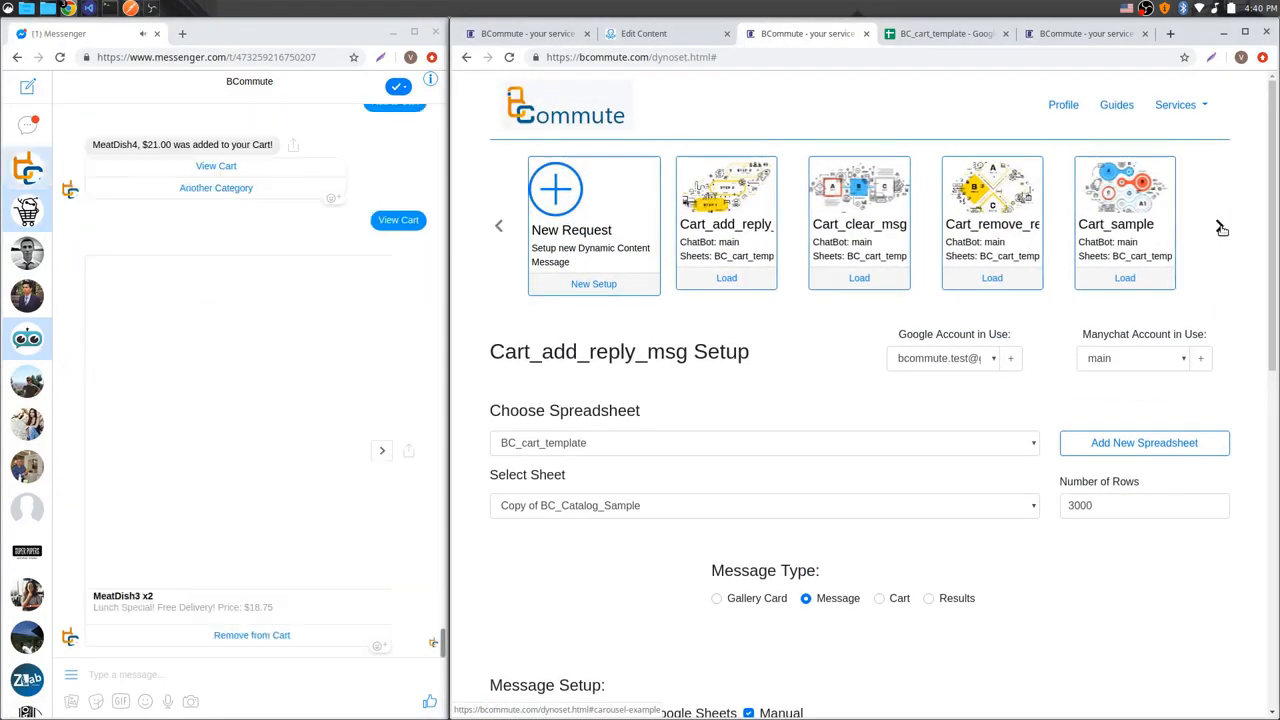
left_click(1128, 284)
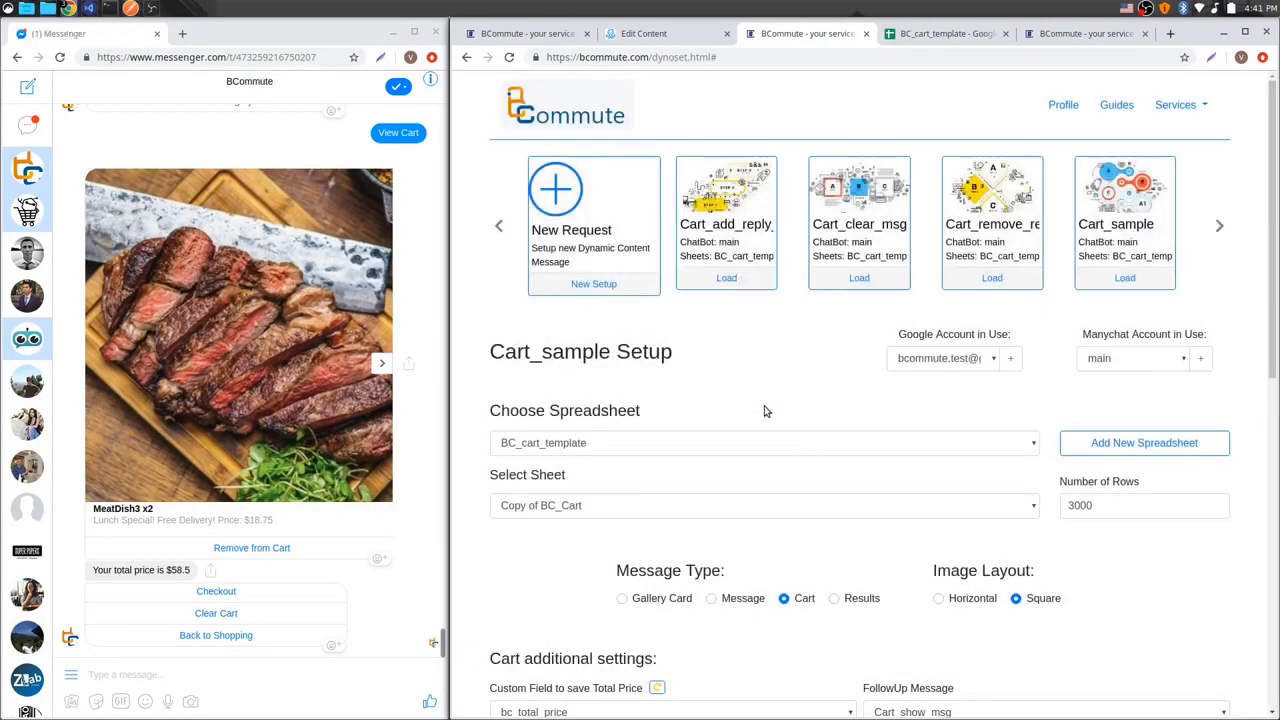
scroll(766, 409, "down", 4)
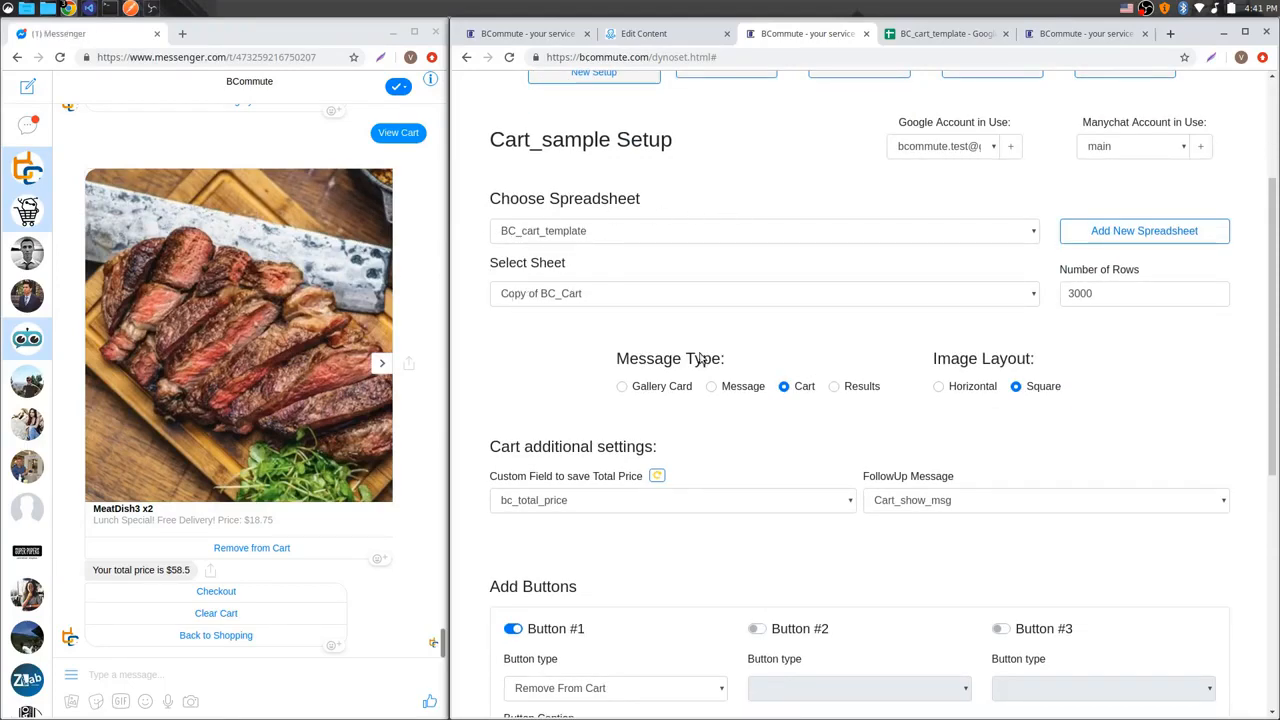
Step: Compare the Copy of BC_Cart sheet rows with the Cart_sample settings and the dishes in the Messenger cart gallery
left_click(945, 33)
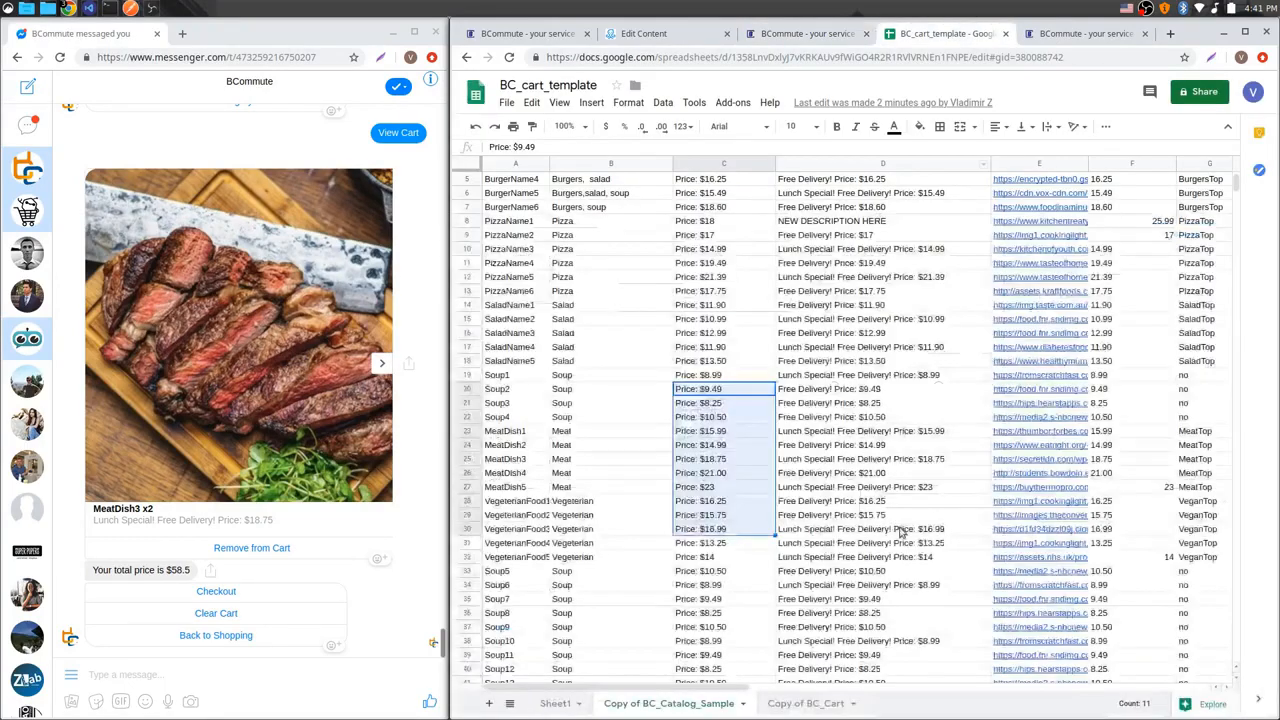
left_click(800, 703)
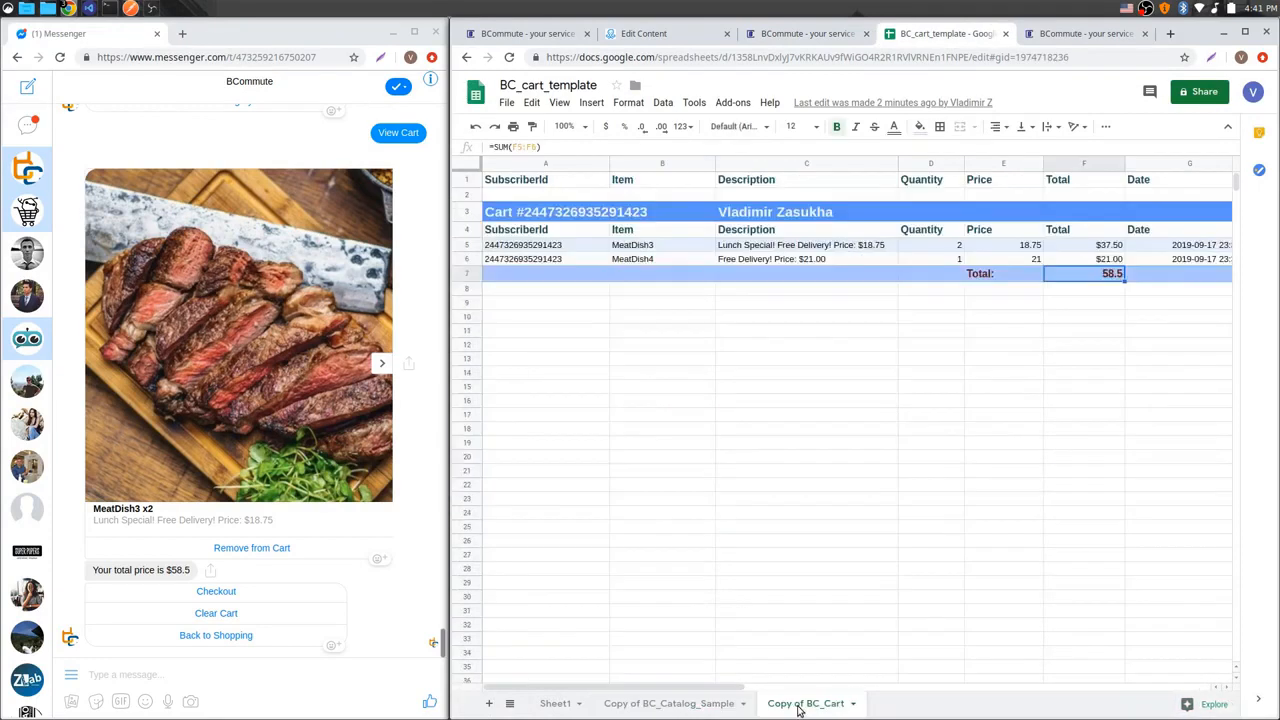
left_click(800, 36)
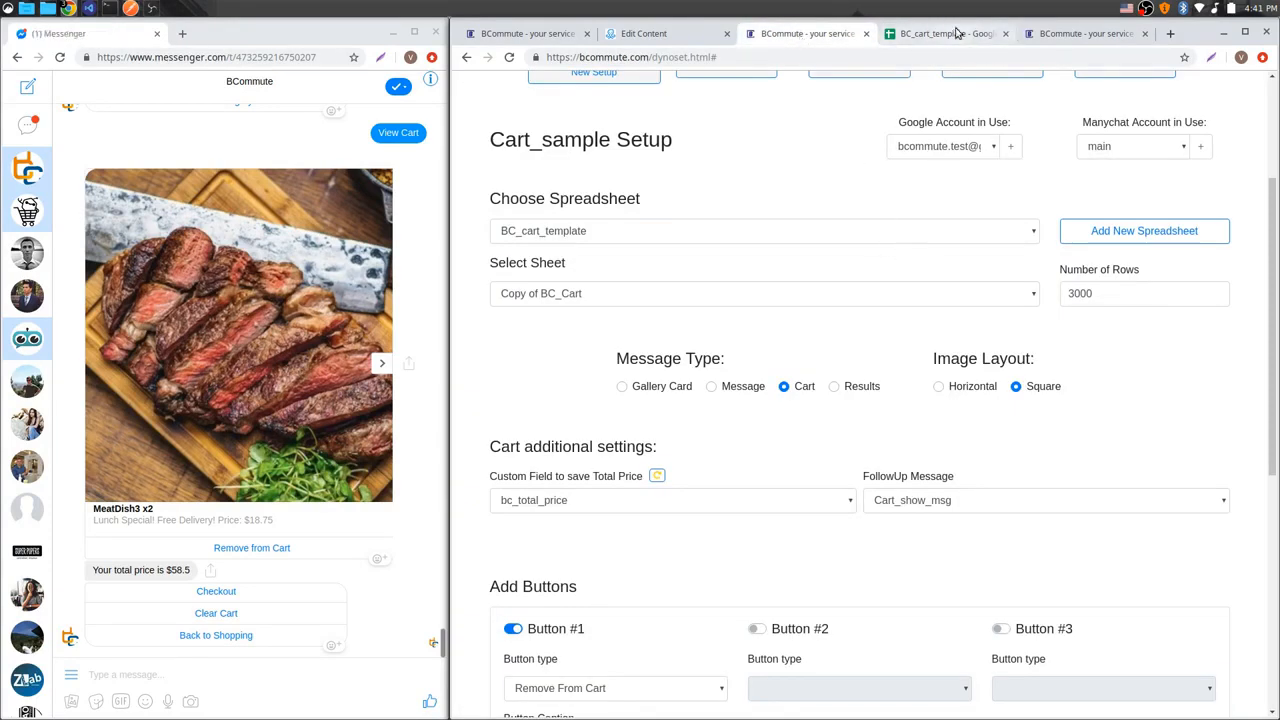
left_click(950, 33)
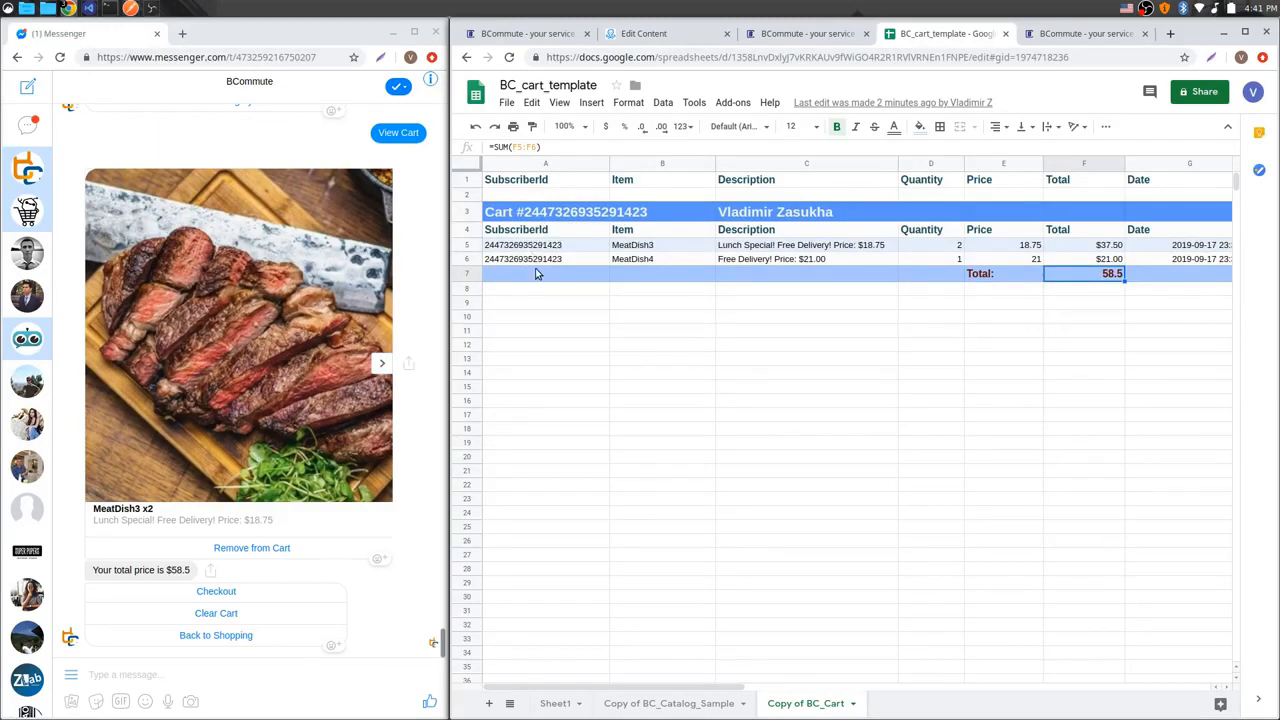
left_click(381, 364)
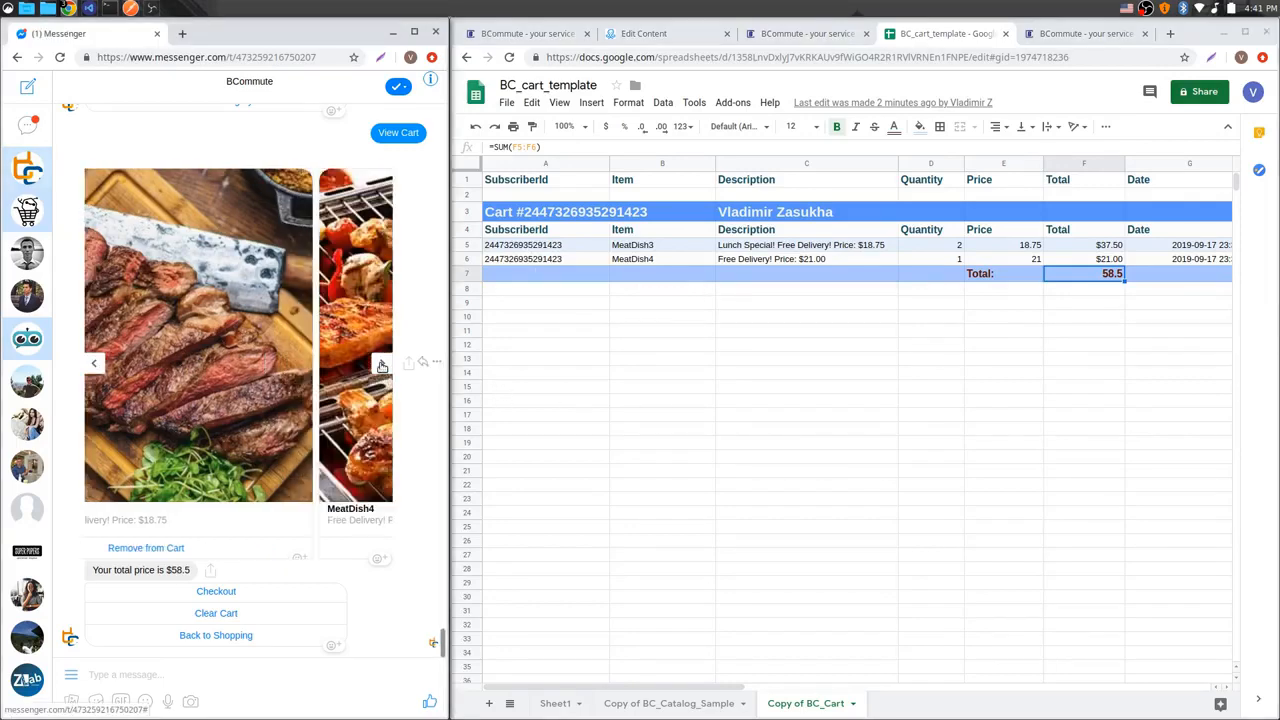
left_click(95, 366)
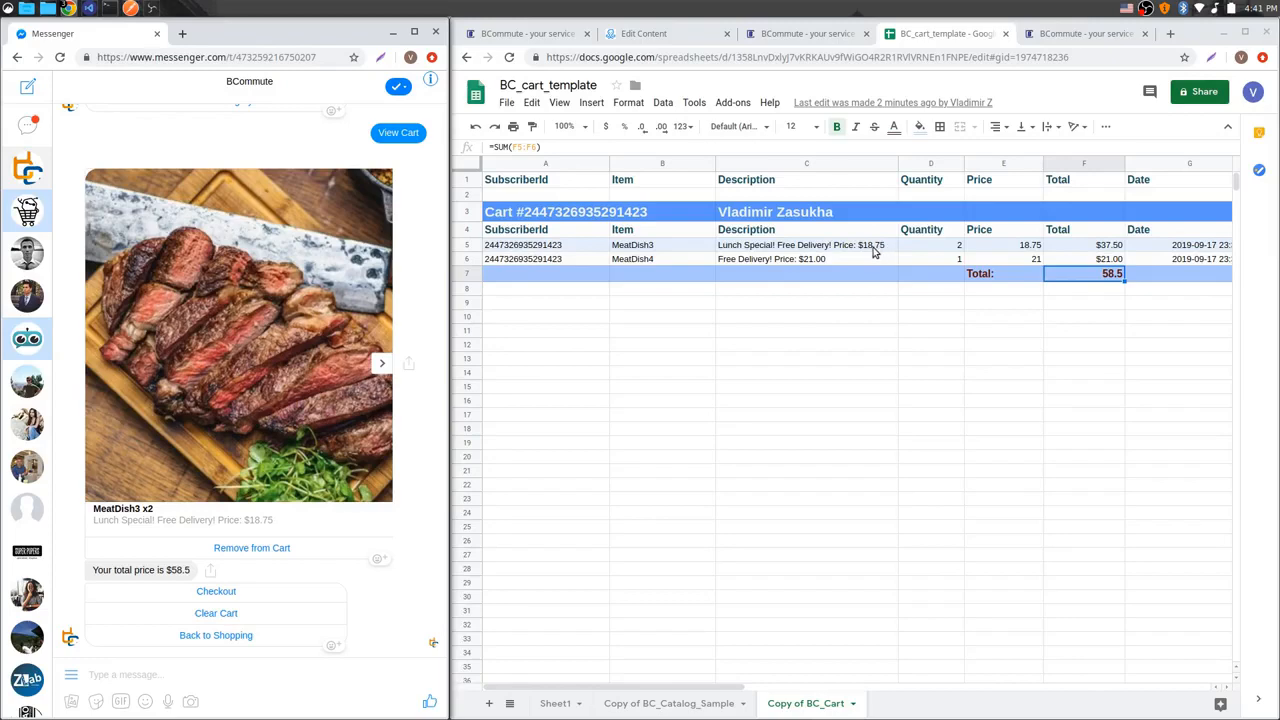
Step: Return to the Cart_sample setup and examine the dish cards and total price message in the Messenger cart
left_click(817, 38)
scroll(815, 390, "down", 1)
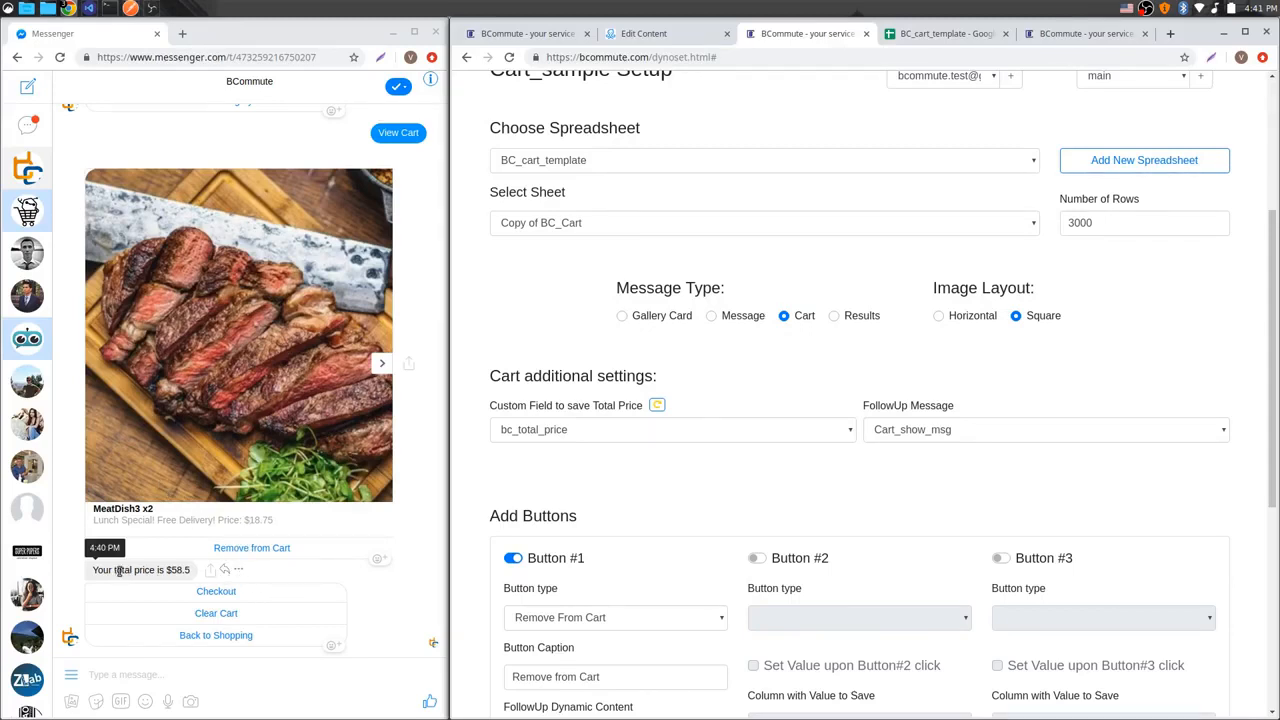
left_click_drag(94, 569, 185, 569)
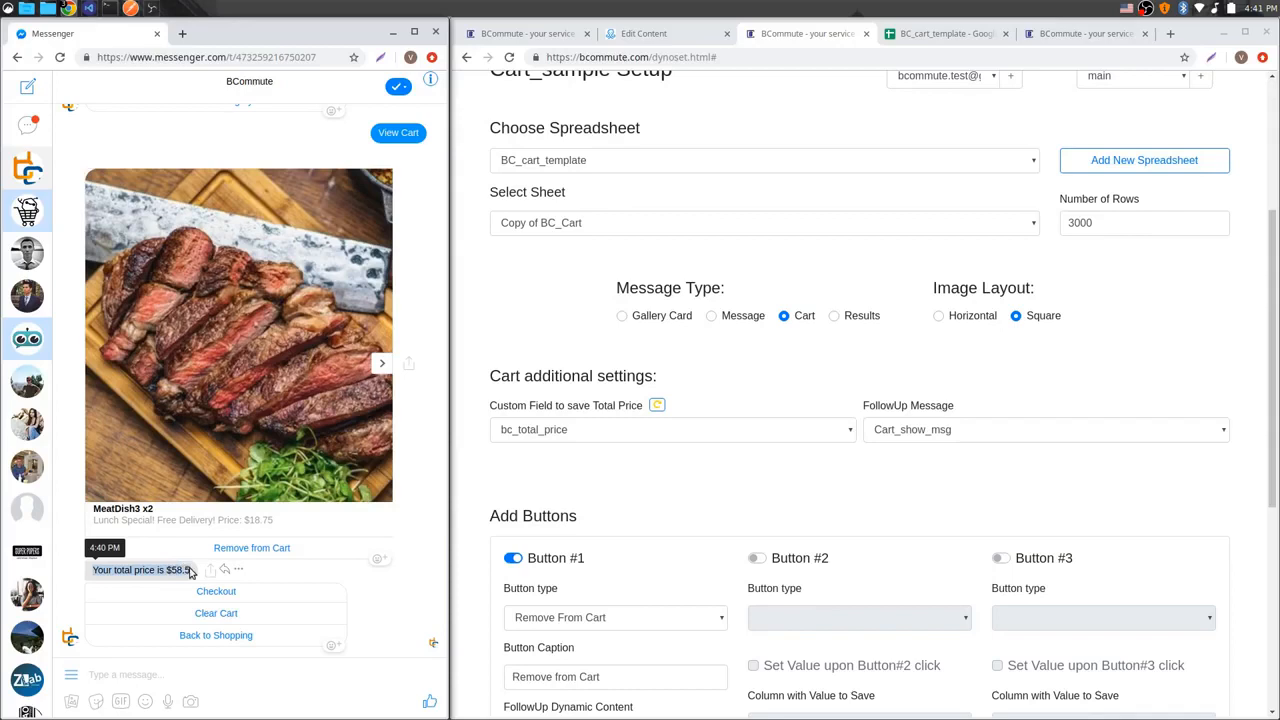
left_click(189, 571)
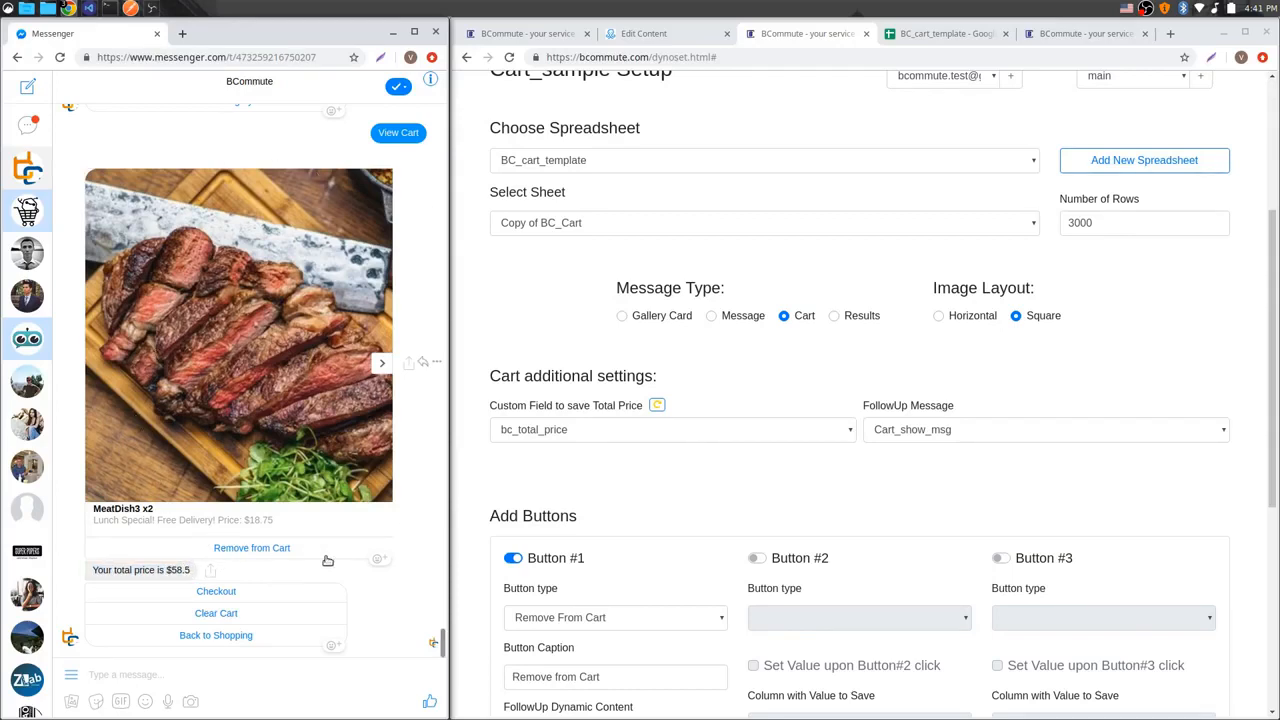
left_click(381, 363)
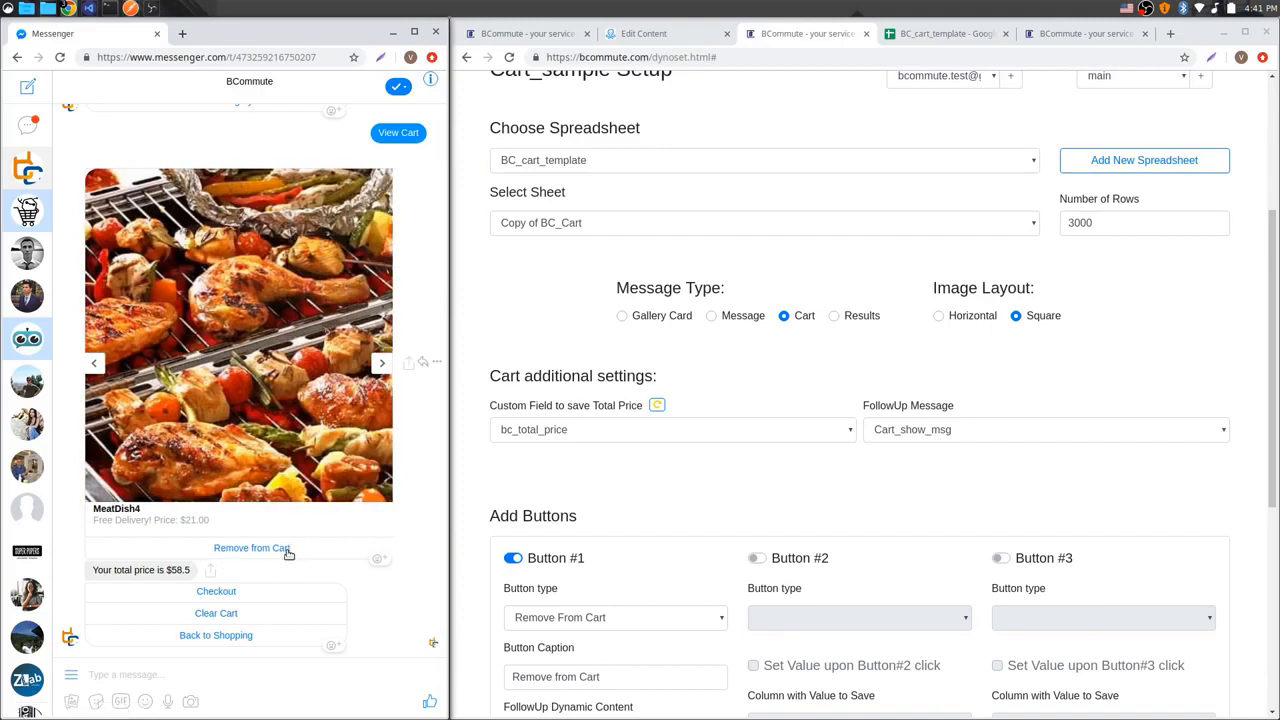
left_click(94, 364)
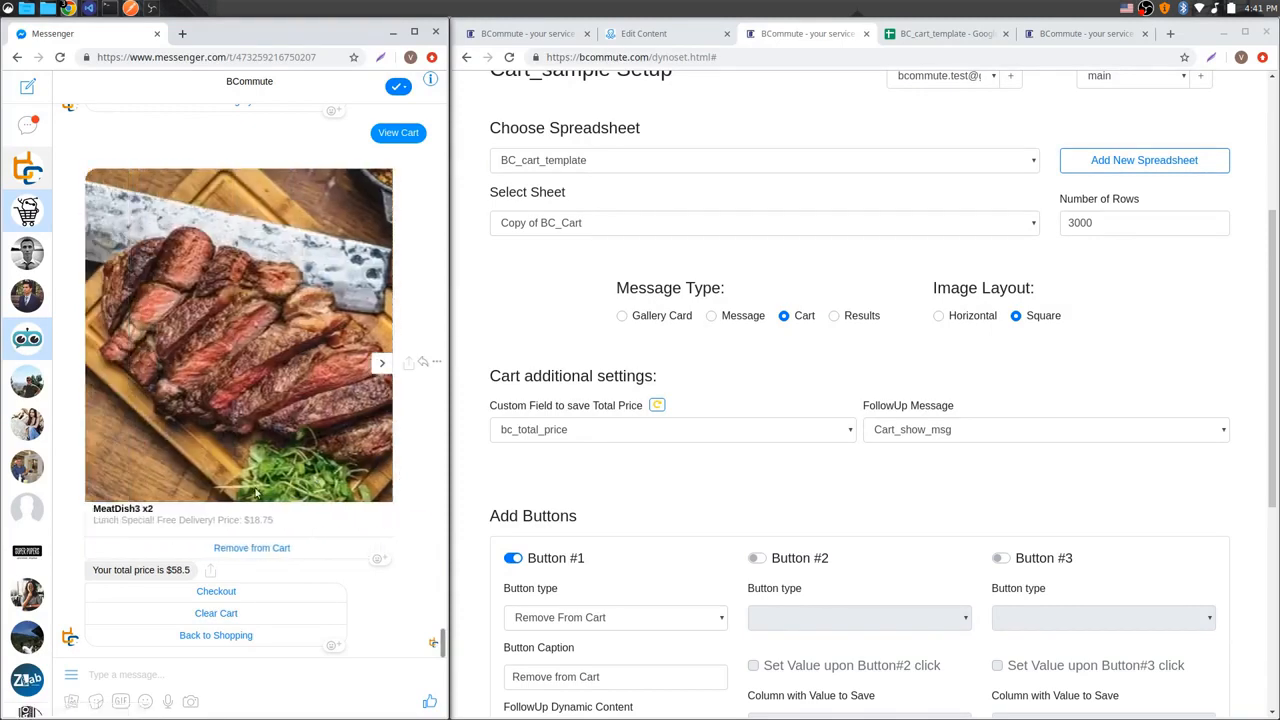
left_click_drag(97, 570, 190, 571)
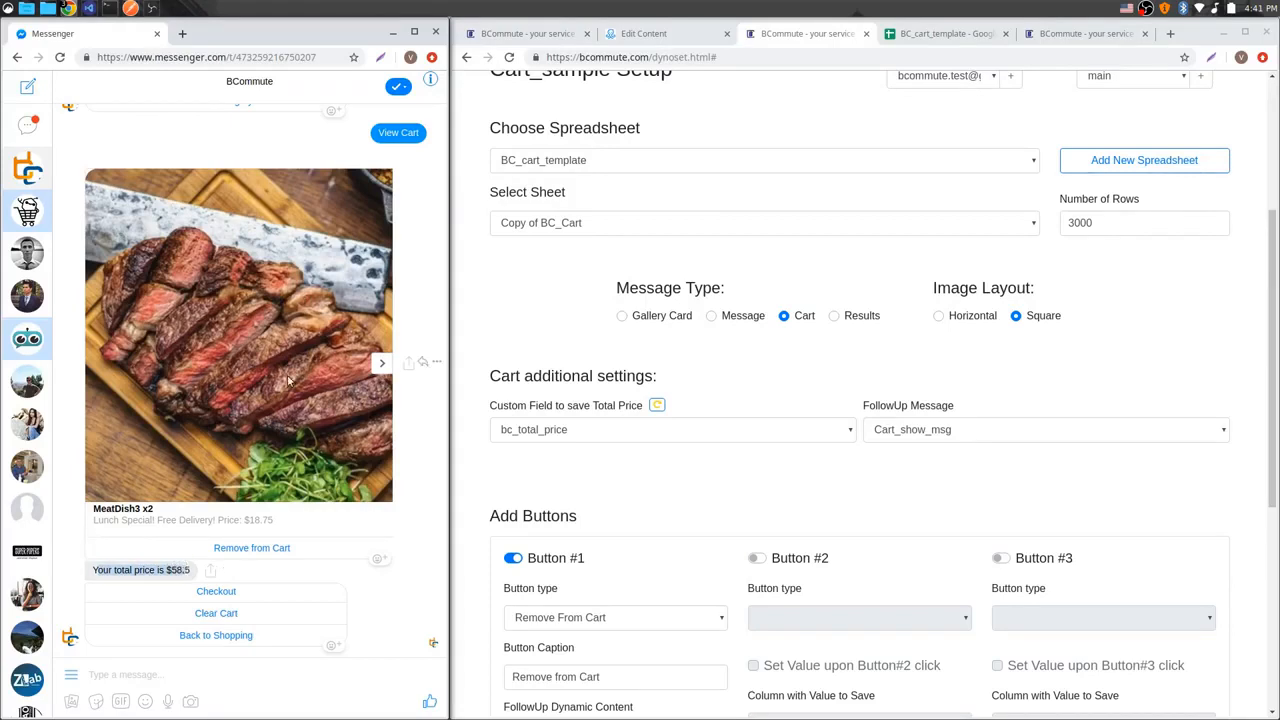
left_click(114, 573)
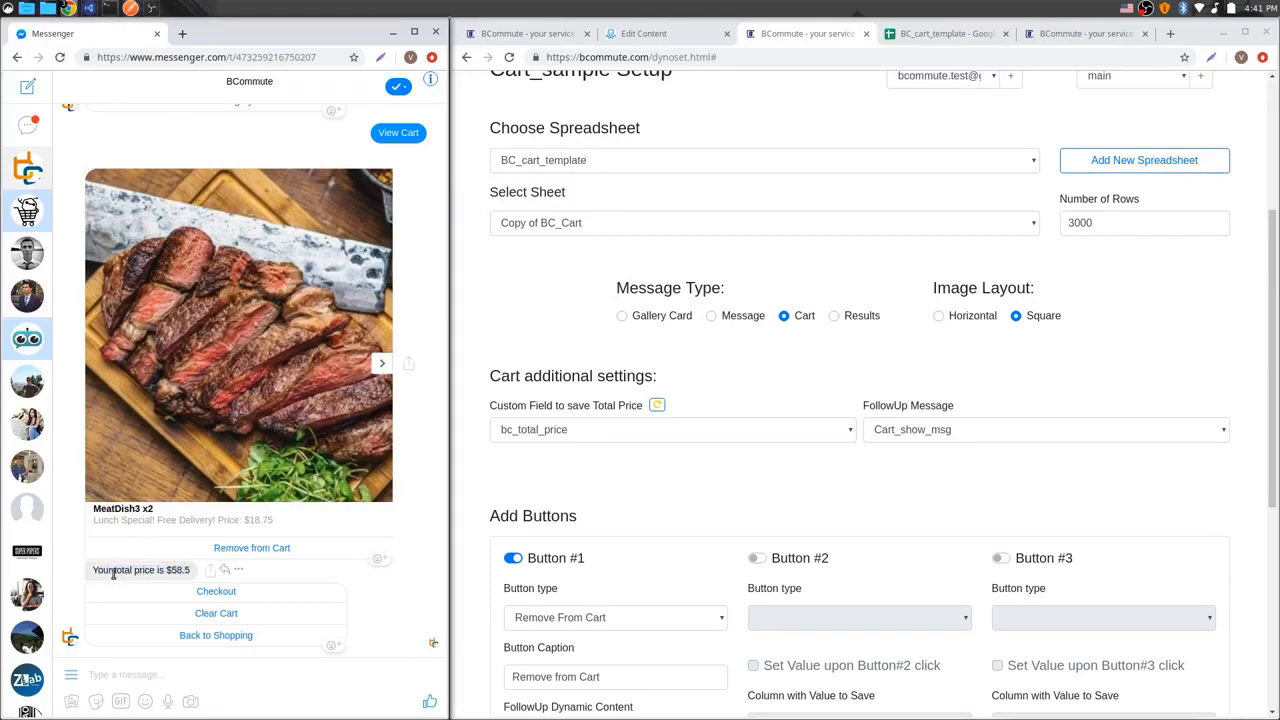
left_click_drag(97, 570, 168, 570)
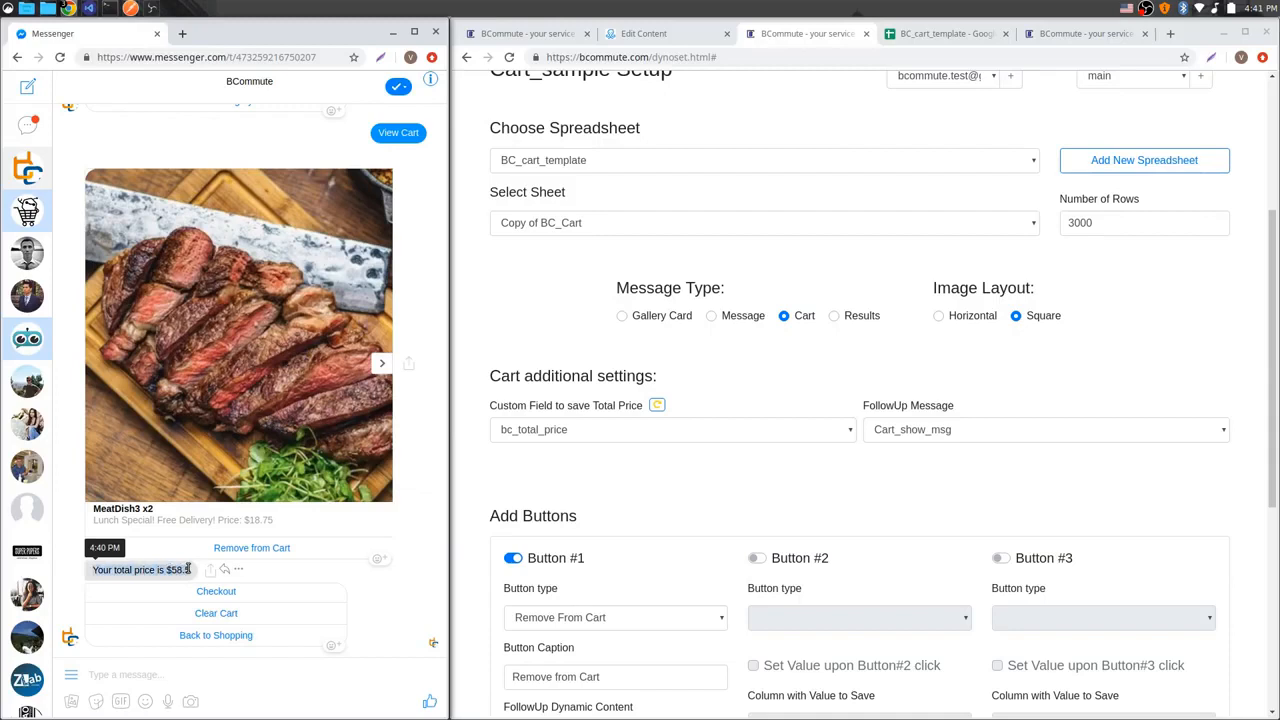
left_click(182, 570)
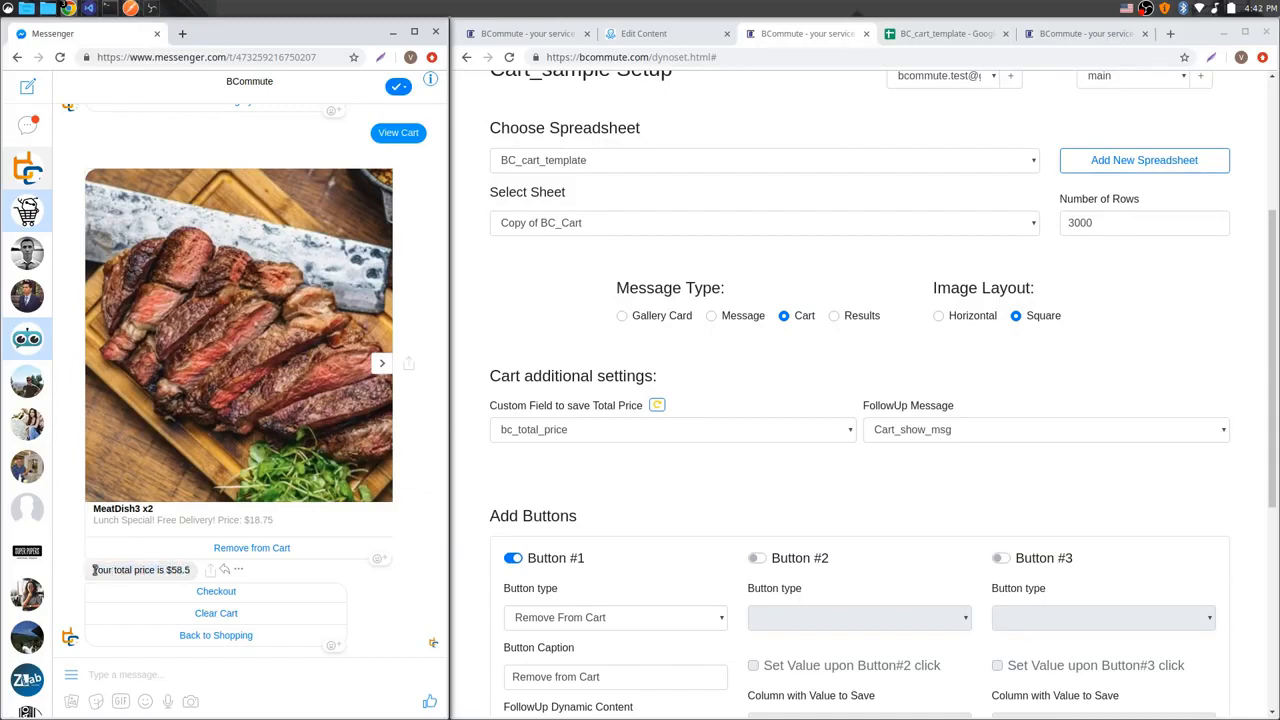
left_click_drag(94, 570, 184, 569)
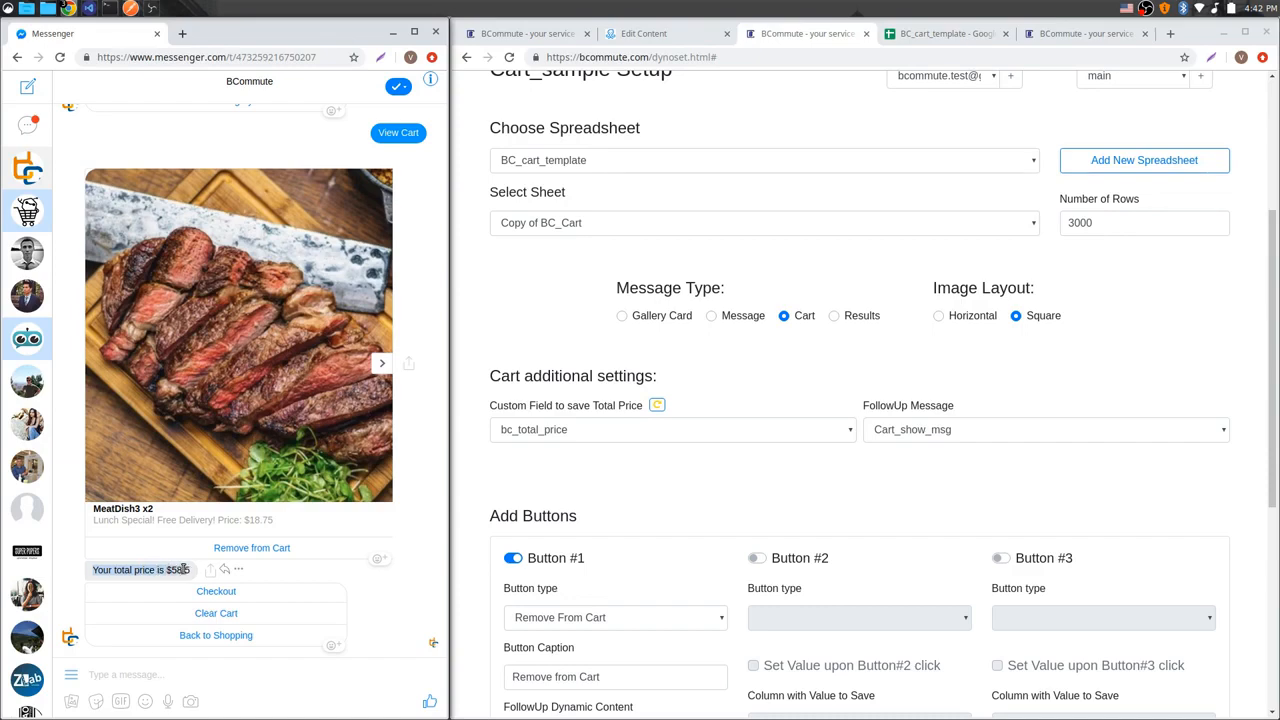
left_click(186, 569)
Step: Check the MeatDish3 quantity in the Copy of BC_Cart sheet and review the Cart_sample additional settings in BCommute
left_click(938, 34)
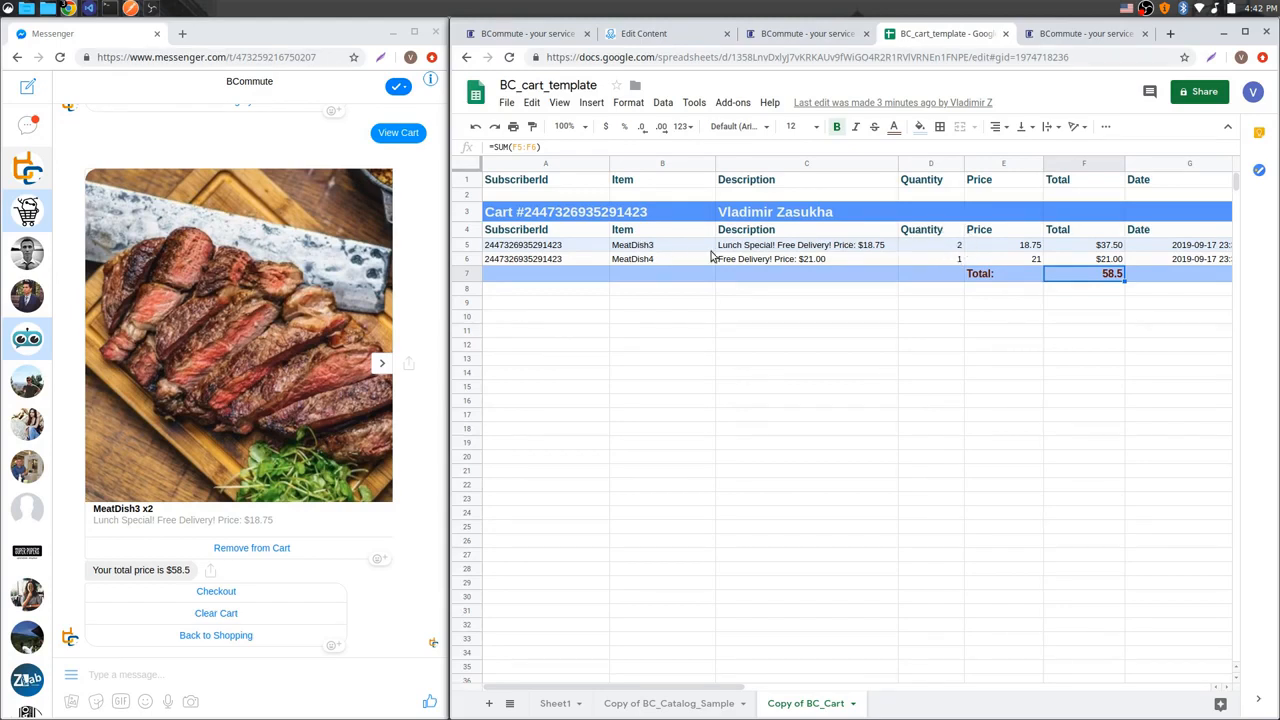
left_click(952, 245)
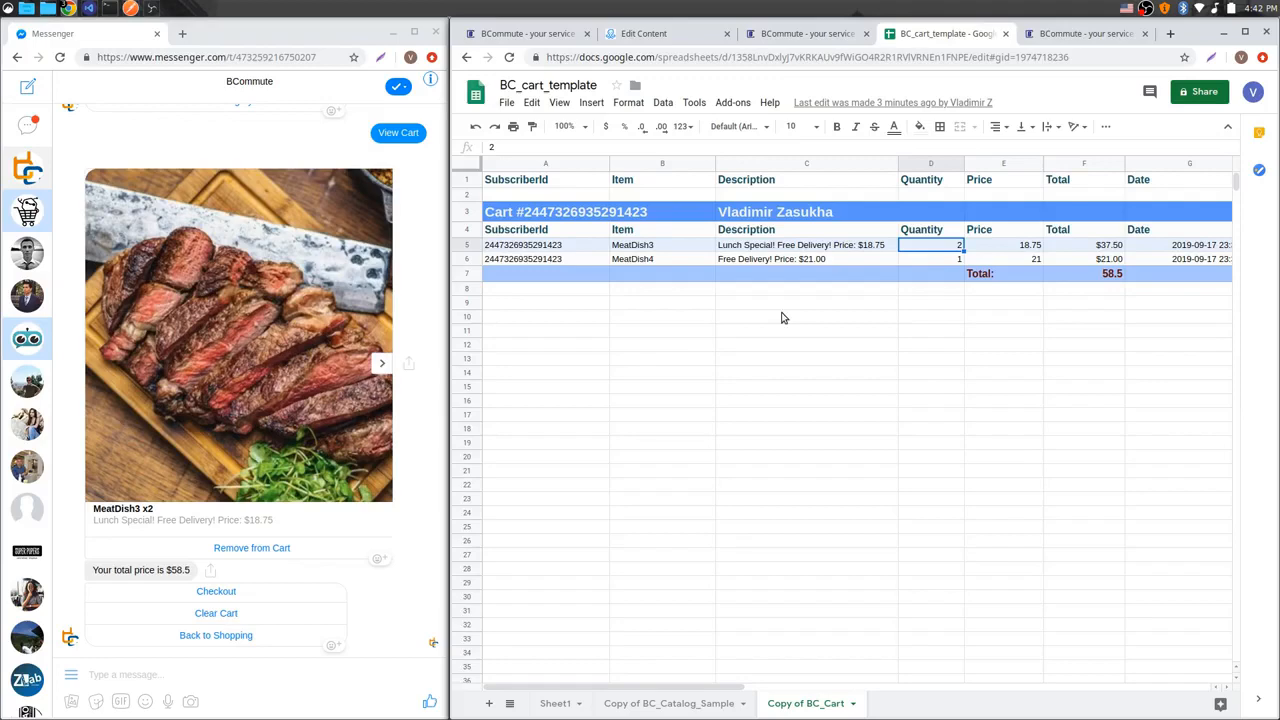
left_click(792, 40)
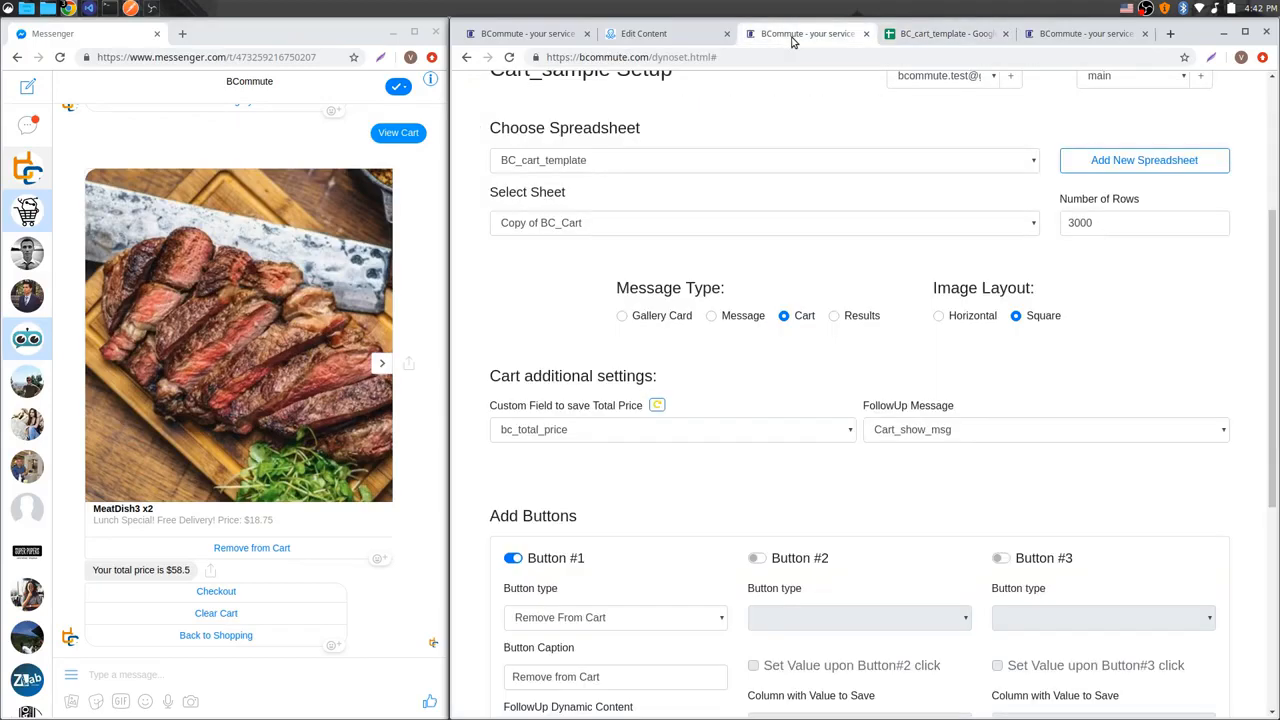
scroll(877, 335, "down", 3)
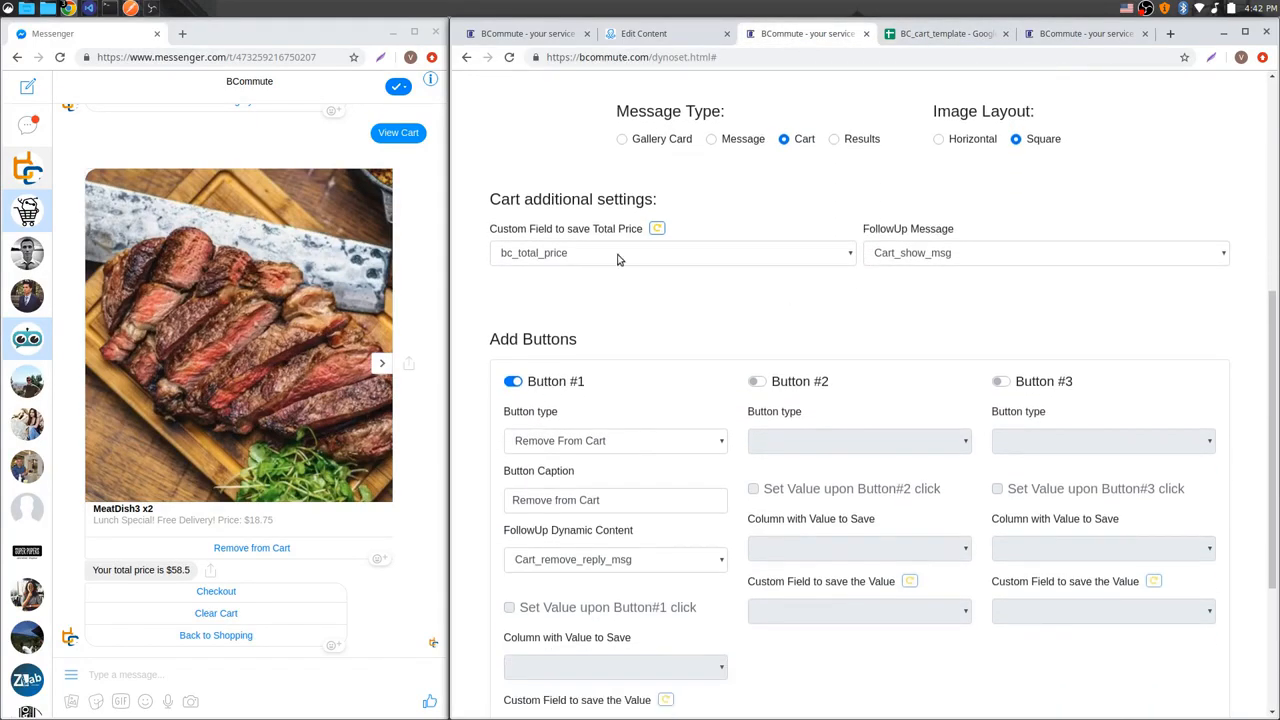
scroll(989, 231, "up", 3)
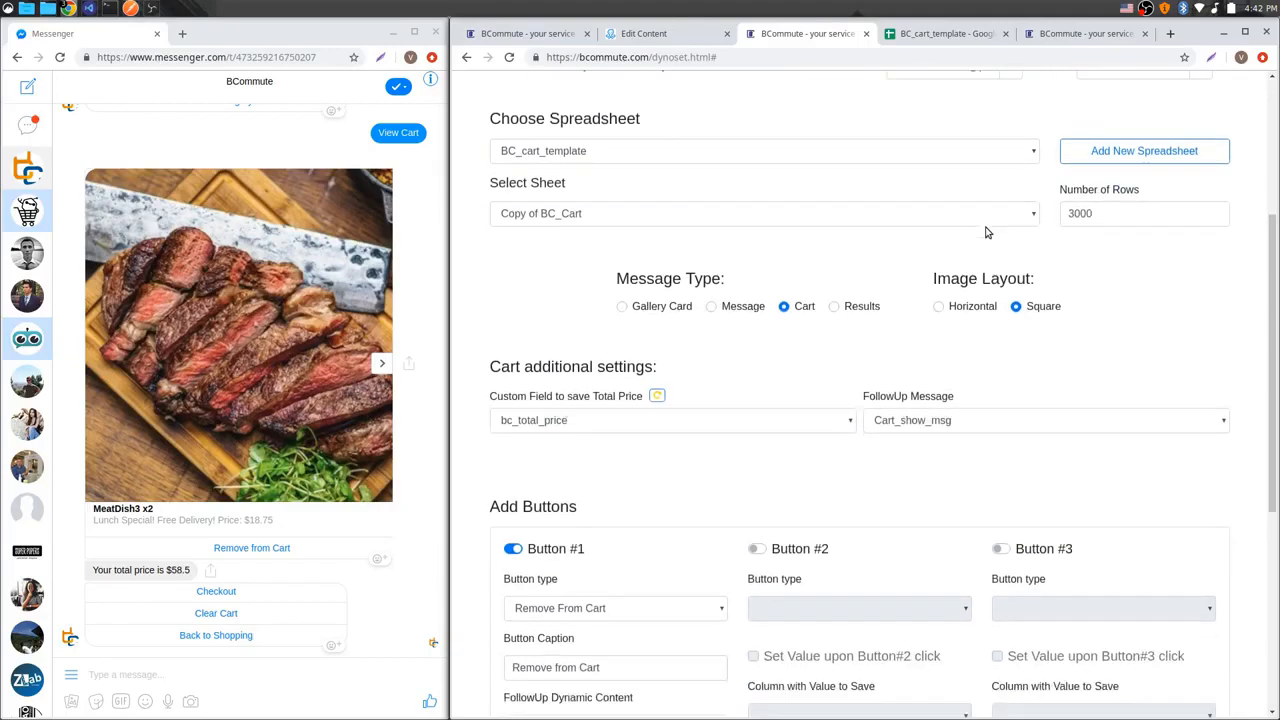
scroll(963, 250, "down", 2)
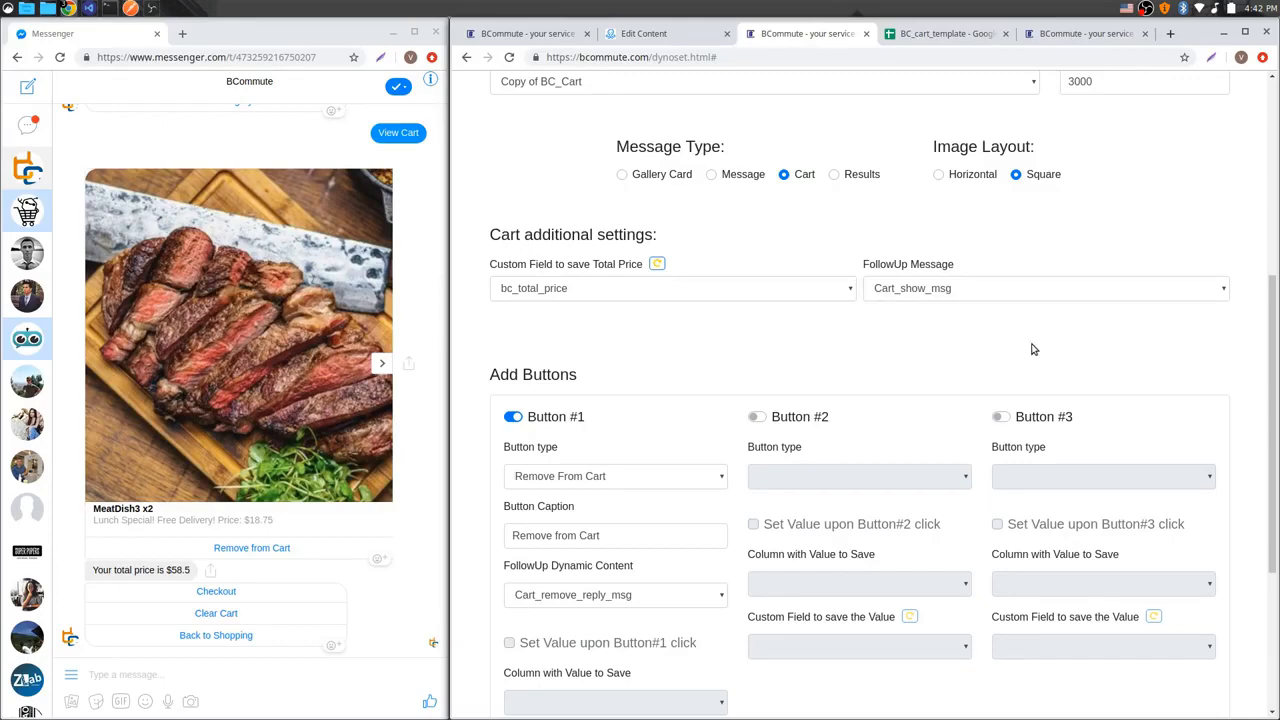
scroll(988, 320, "up", 6)
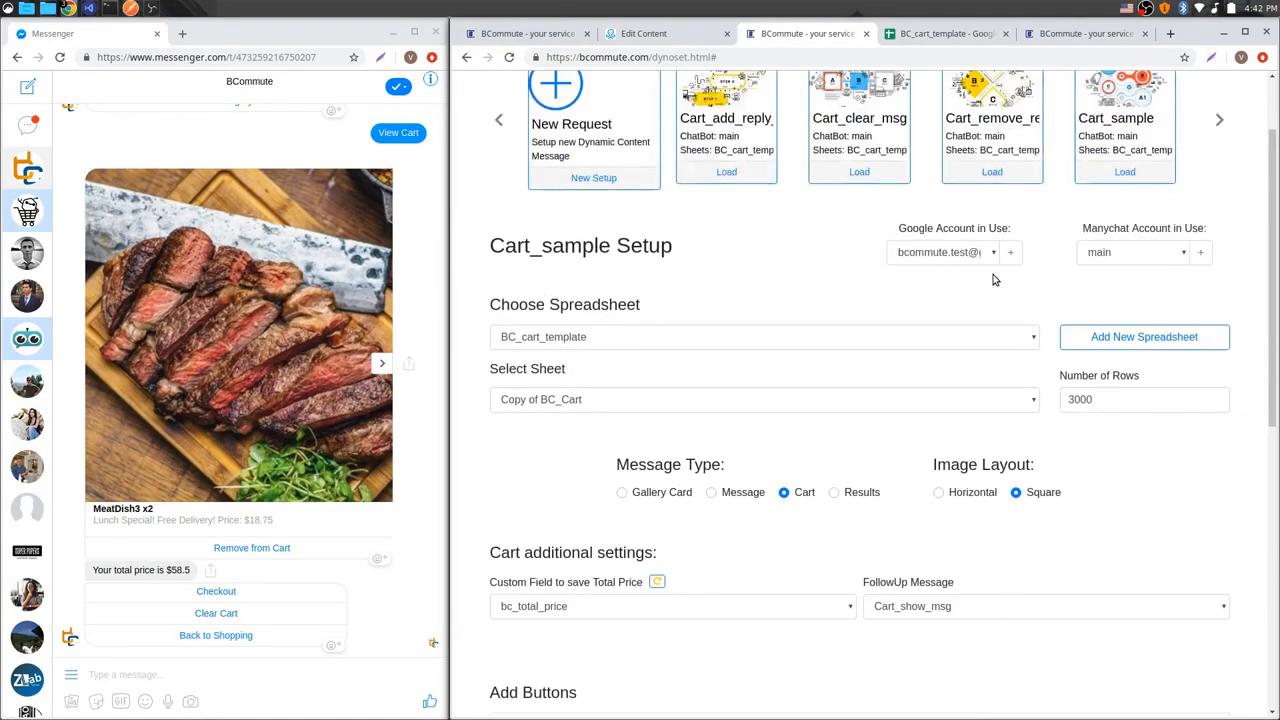
Step: Examine the Remove From Cart button settings of Cart_sample and compare them with the Copy of BC_Cart sheet rows
left_click(1219, 119)
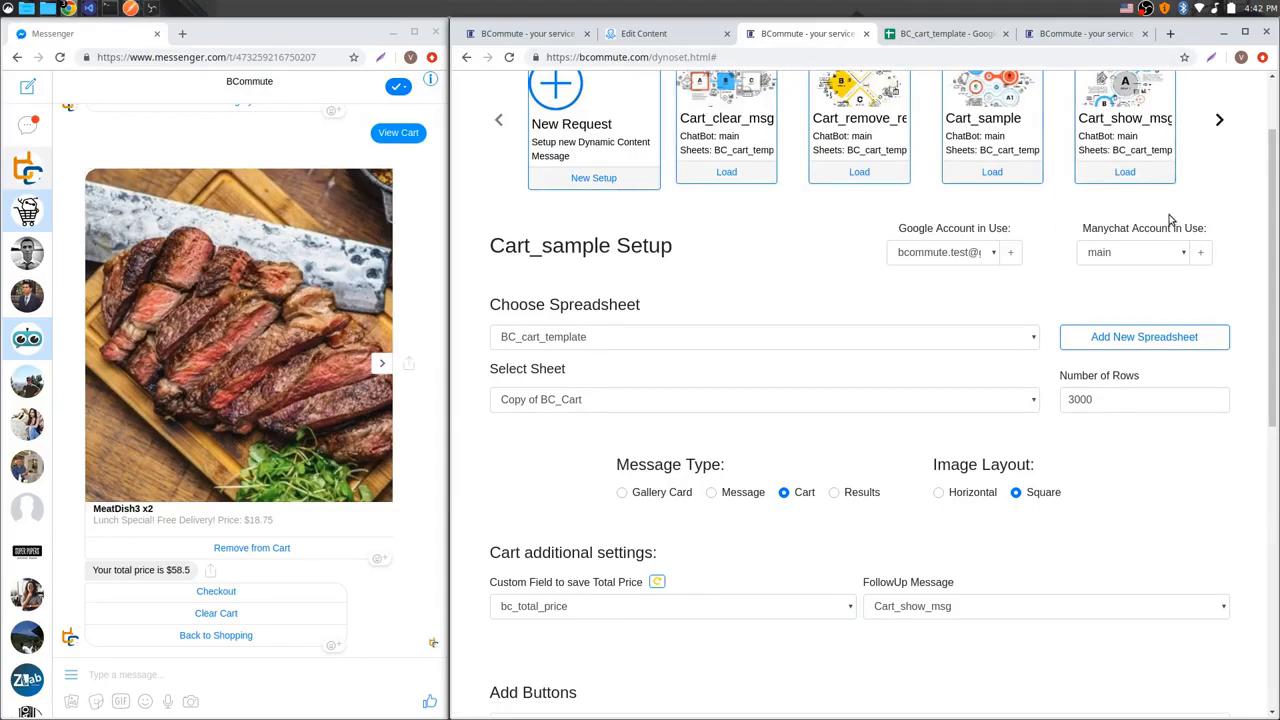
scroll(928, 380, "down", 7)
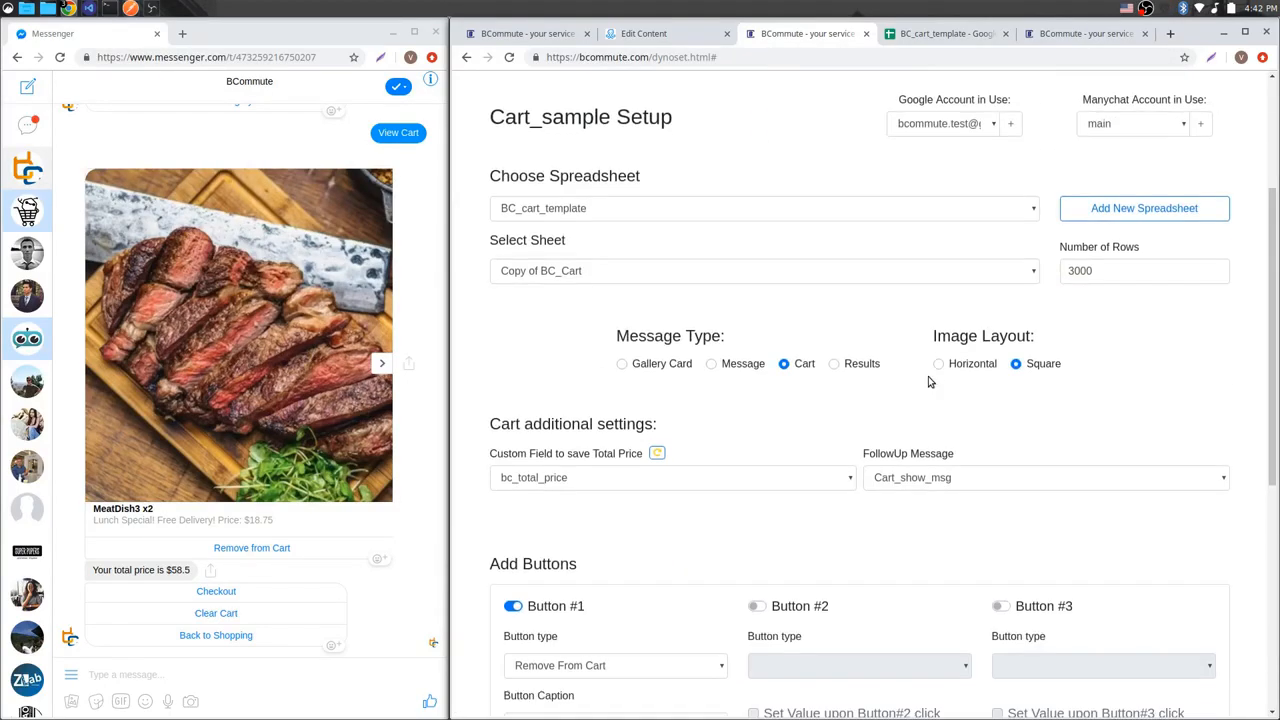
scroll(565, 378, "down", 2)
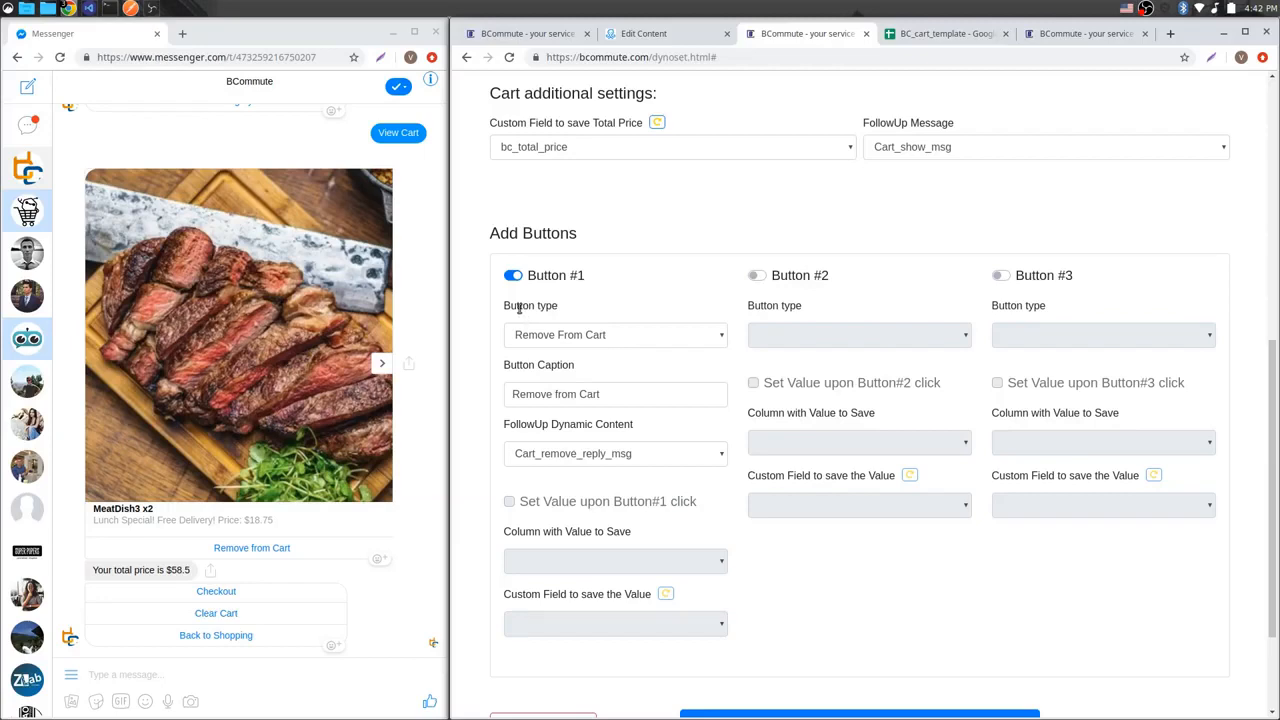
left_click_drag(506, 306, 563, 304)
left_click(564, 312)
left_click(946, 33)
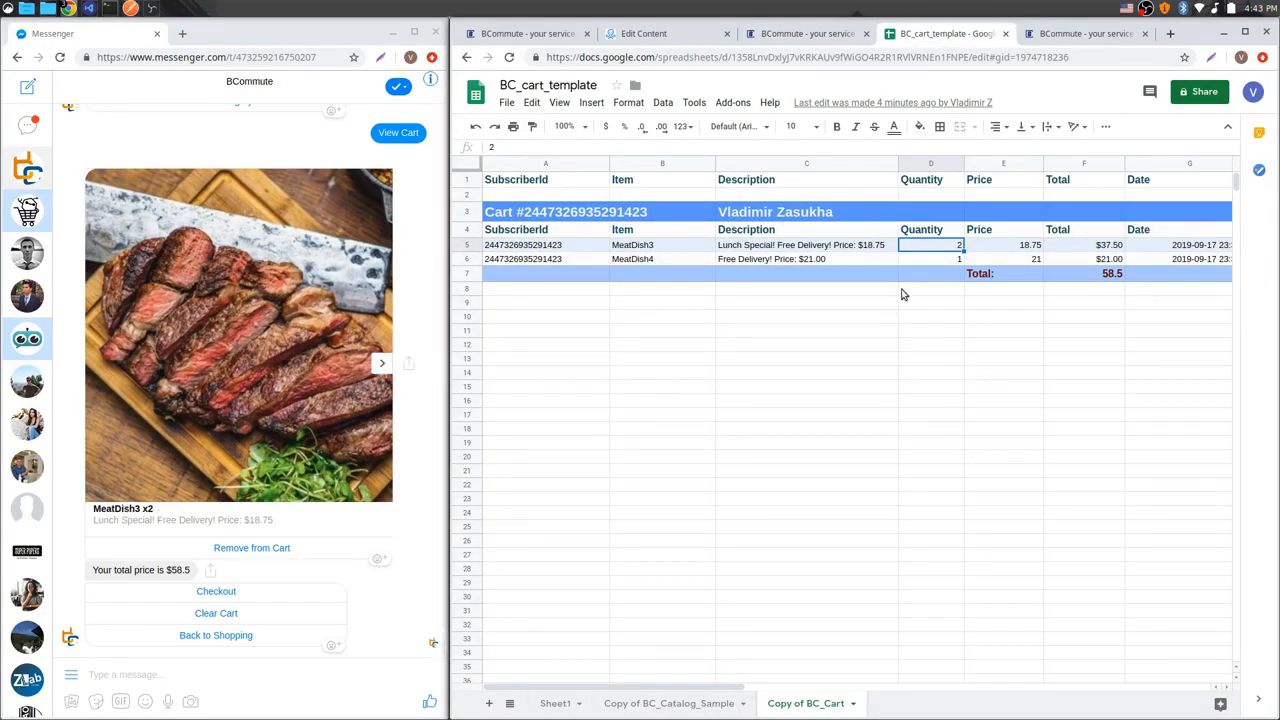
left_click(802, 34)
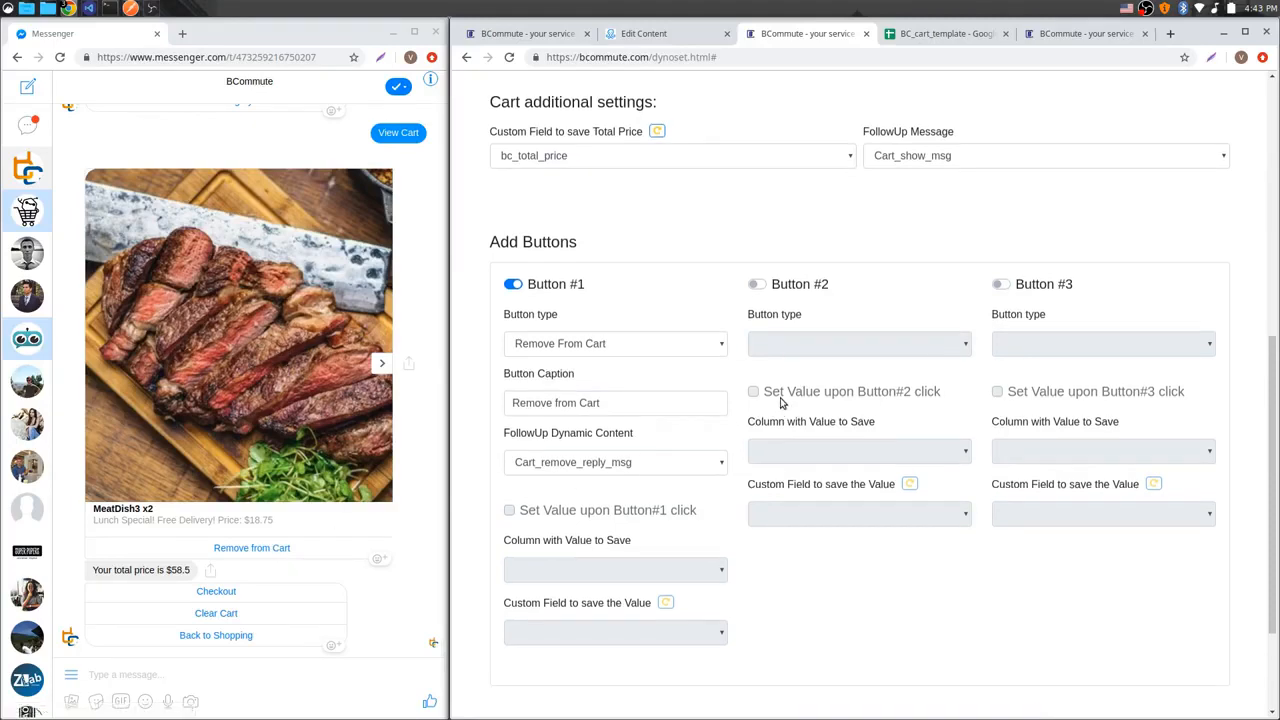
Step: Load the Cart_remove_reply_msg setup, inspect its message text and View Cart button, and find its bc_GSCart_Show response in the ManyChat flow
scroll(780, 400, "up", 5)
scroll(782, 401, "up", 2)
left_click(859, 277)
scroll(793, 442, "down", 5)
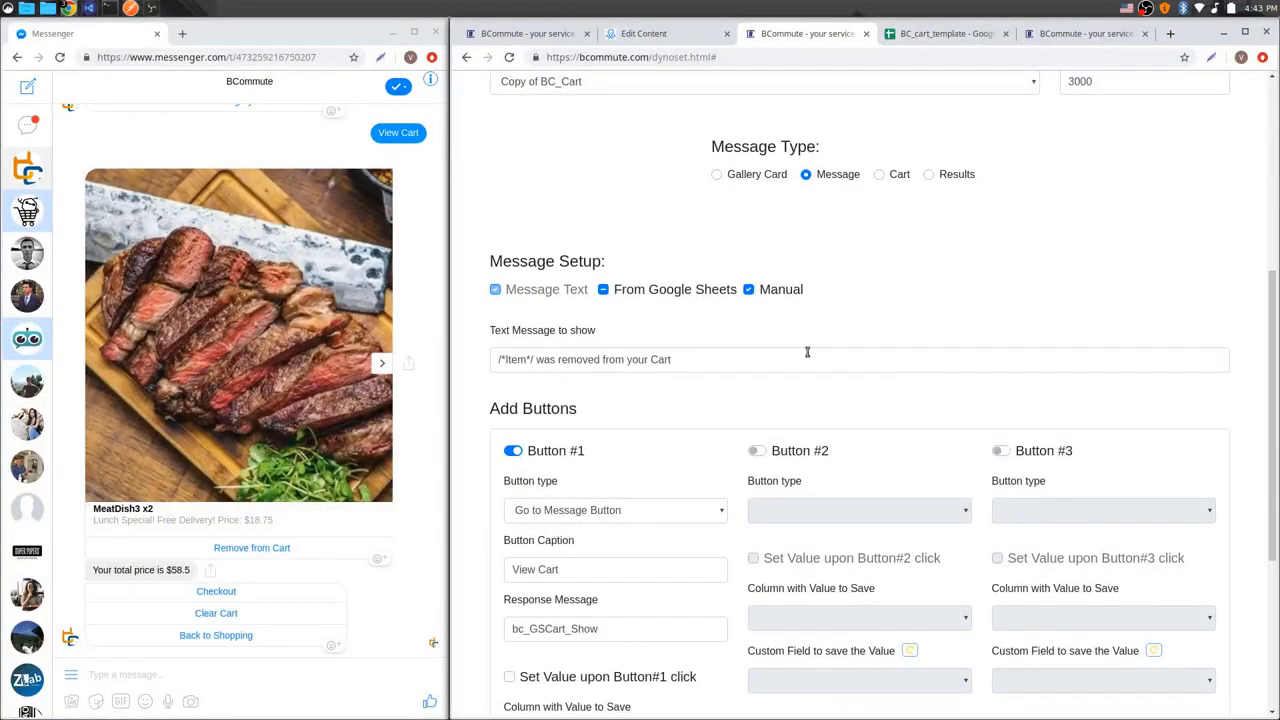
left_click_drag(711, 359, 450, 357)
left_click(691, 359)
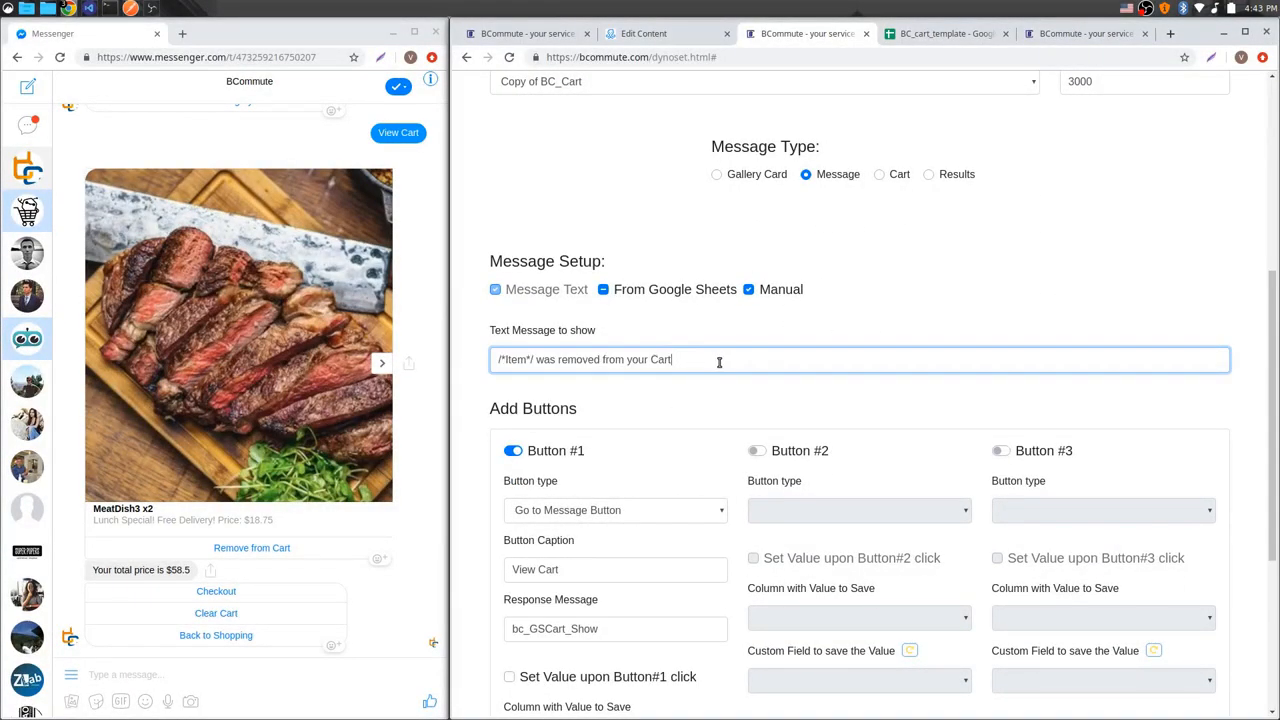
left_click_drag(532, 360, 471, 362)
scroll(700, 490, "down", 1)
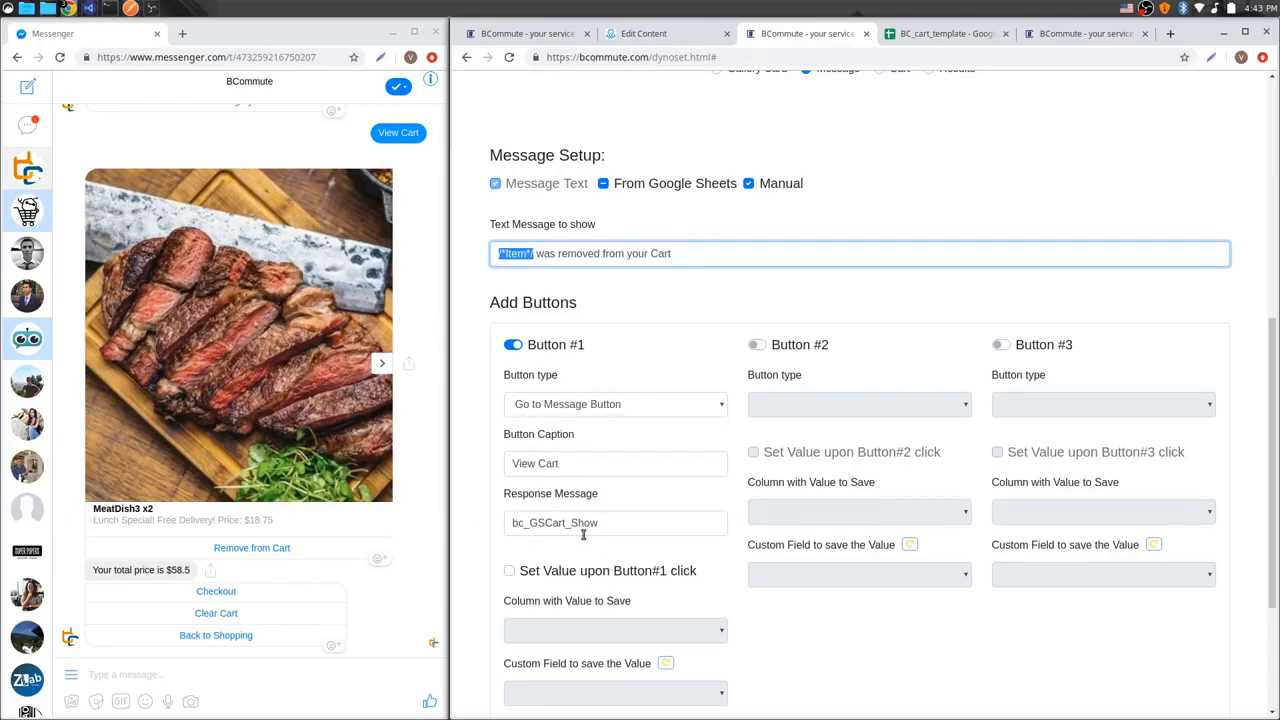
left_click(660, 33)
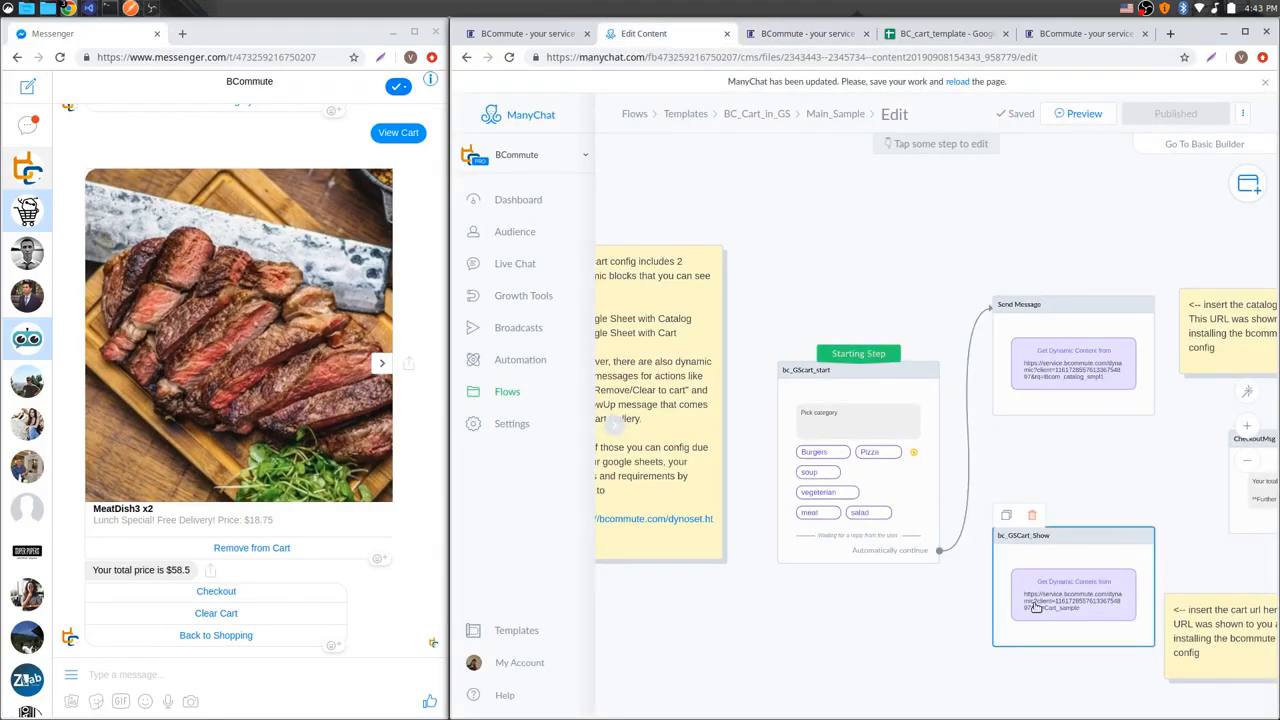
left_click(810, 36)
Step: Reload the Cart_sample setup in BCommute and review its follow-up message and button settings
scroll(763, 309, "up", 5)
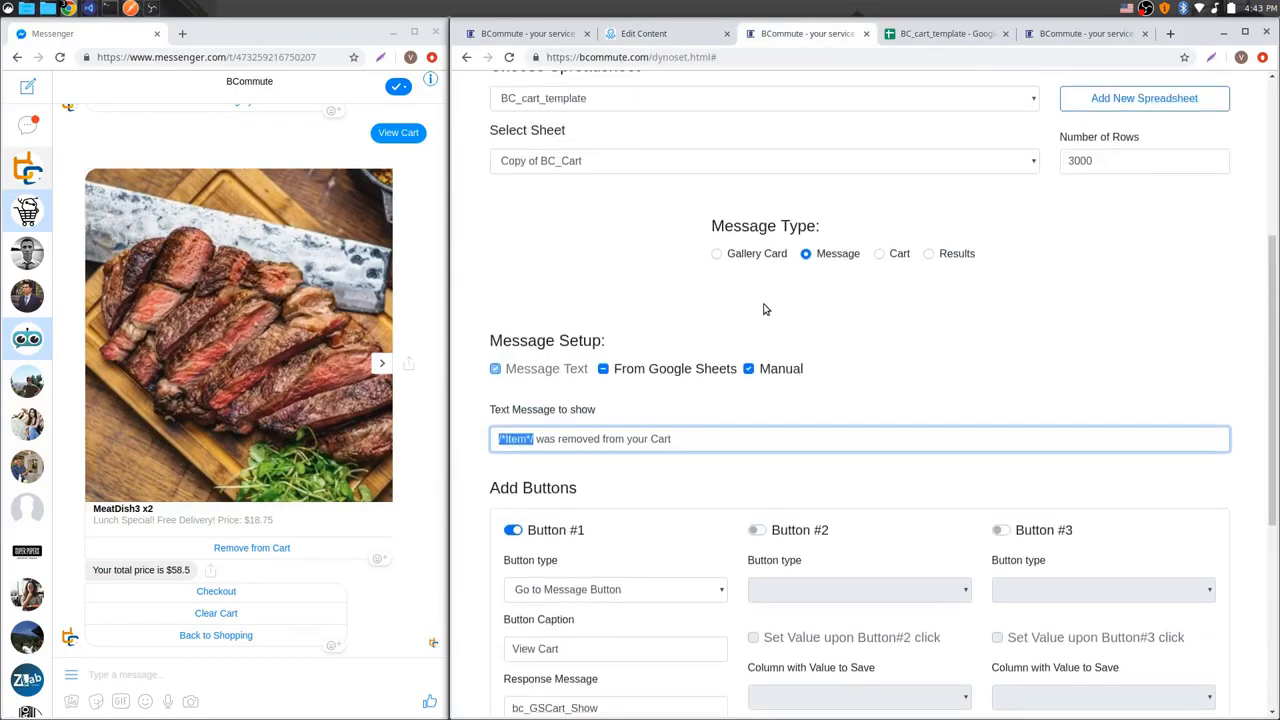
left_click(995, 285)
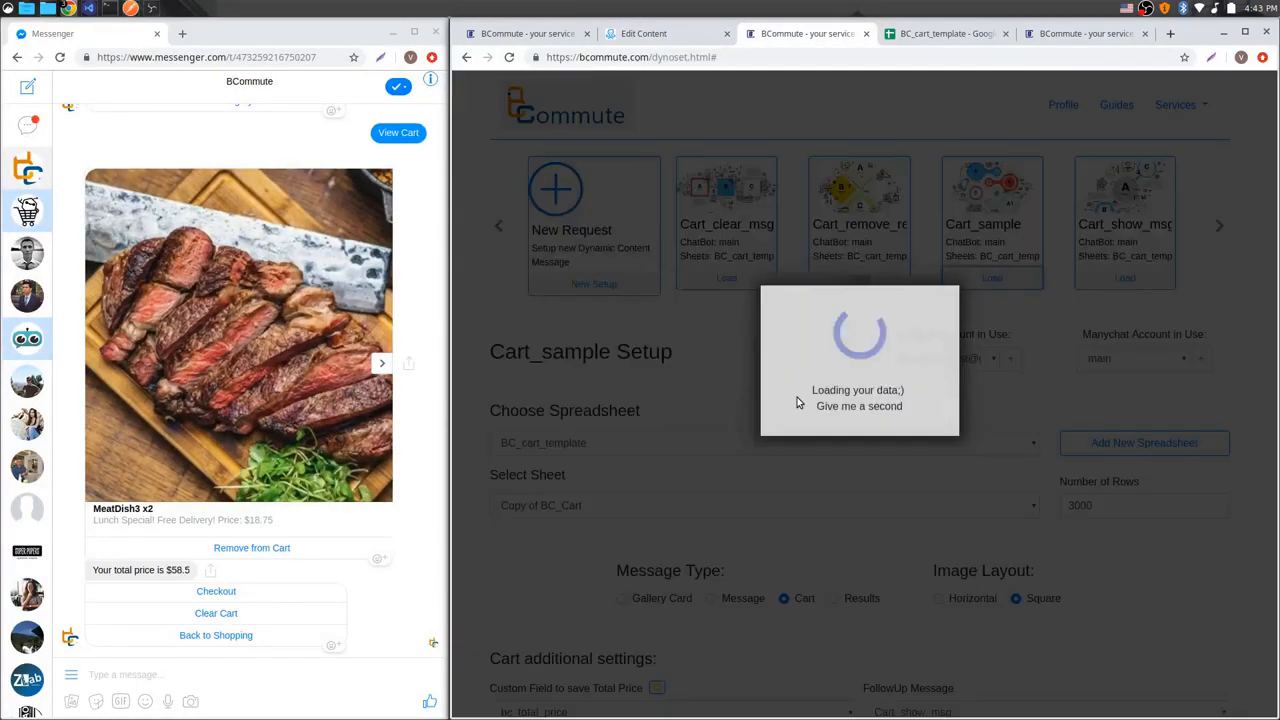
scroll(745, 420, "down", 2)
scroll(763, 393, "down", 3)
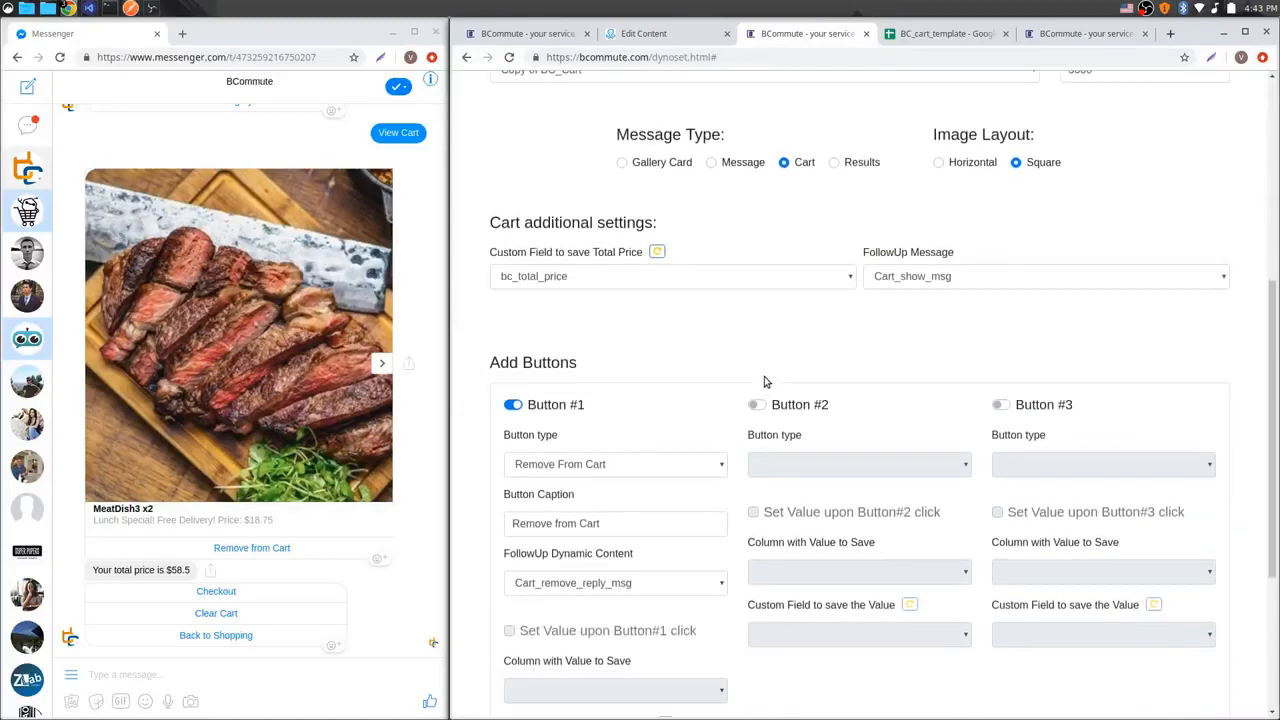
scroll(754, 456, "up", 3)
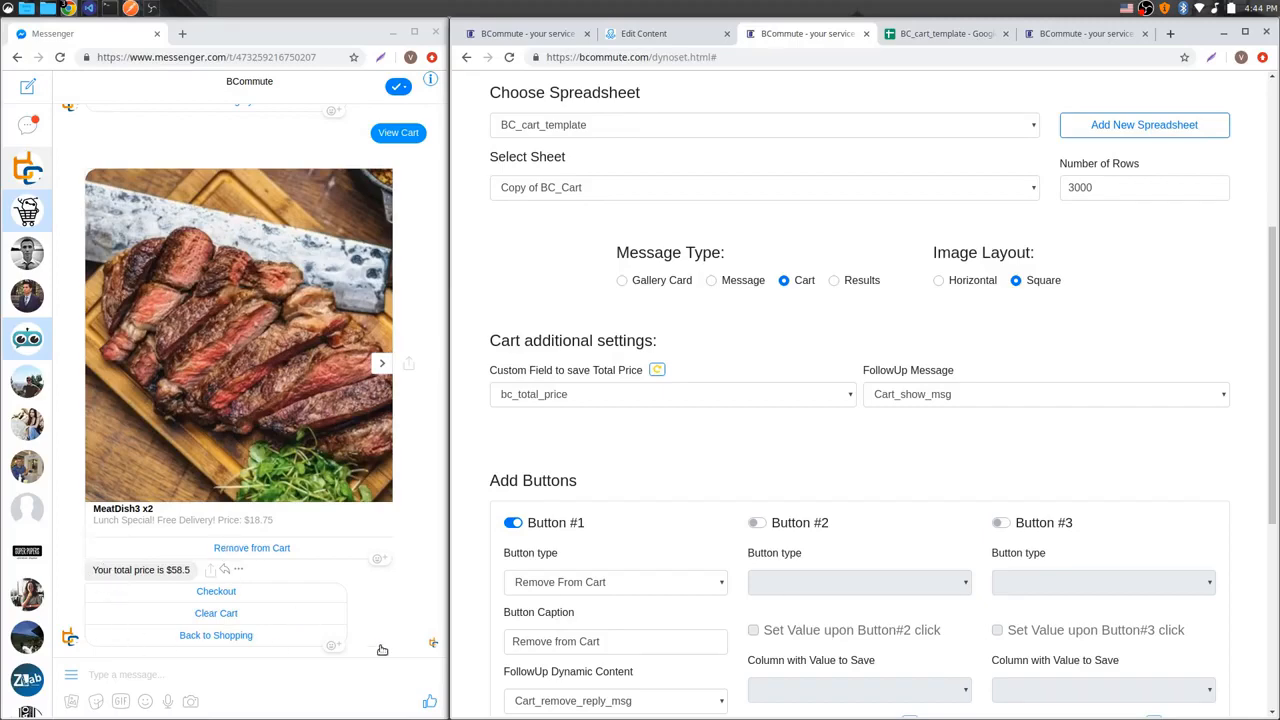
scroll(1195, 264, "up", 5)
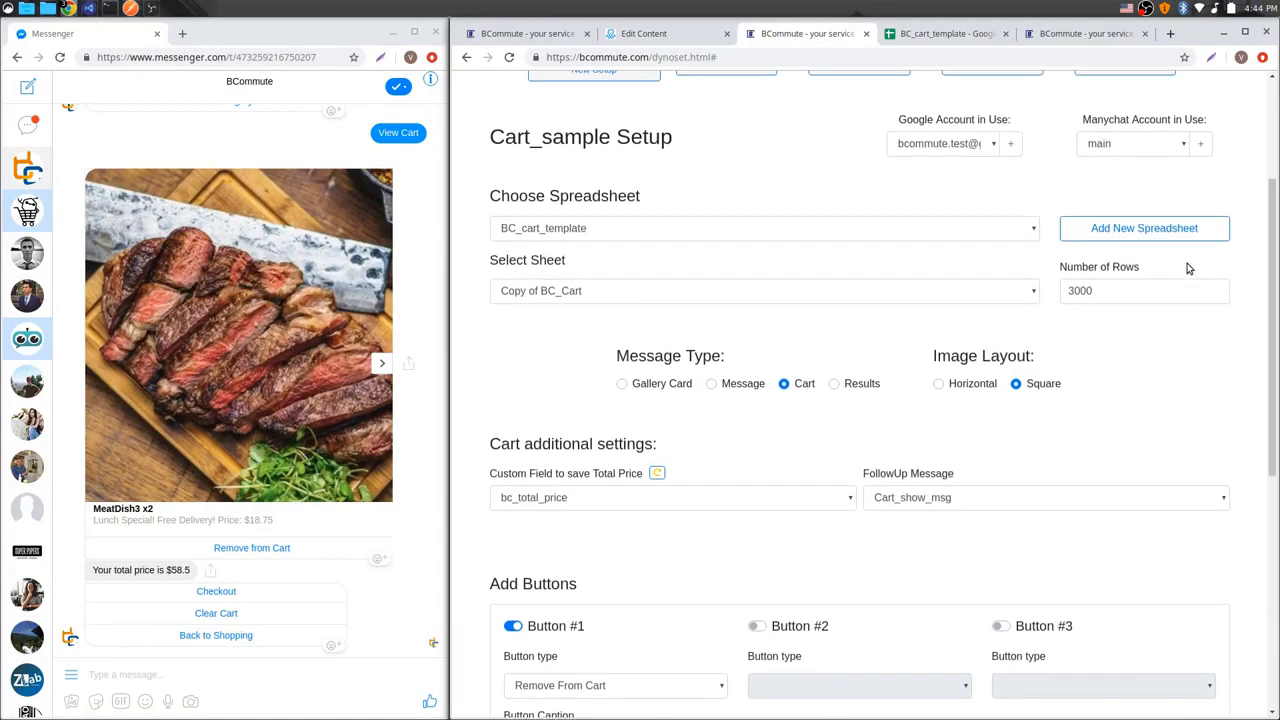
Step: Load the Cart_show_msg setup and compare its /*totalsum*/ placeholder text with the total price message in Messenger
left_click(1125, 208)
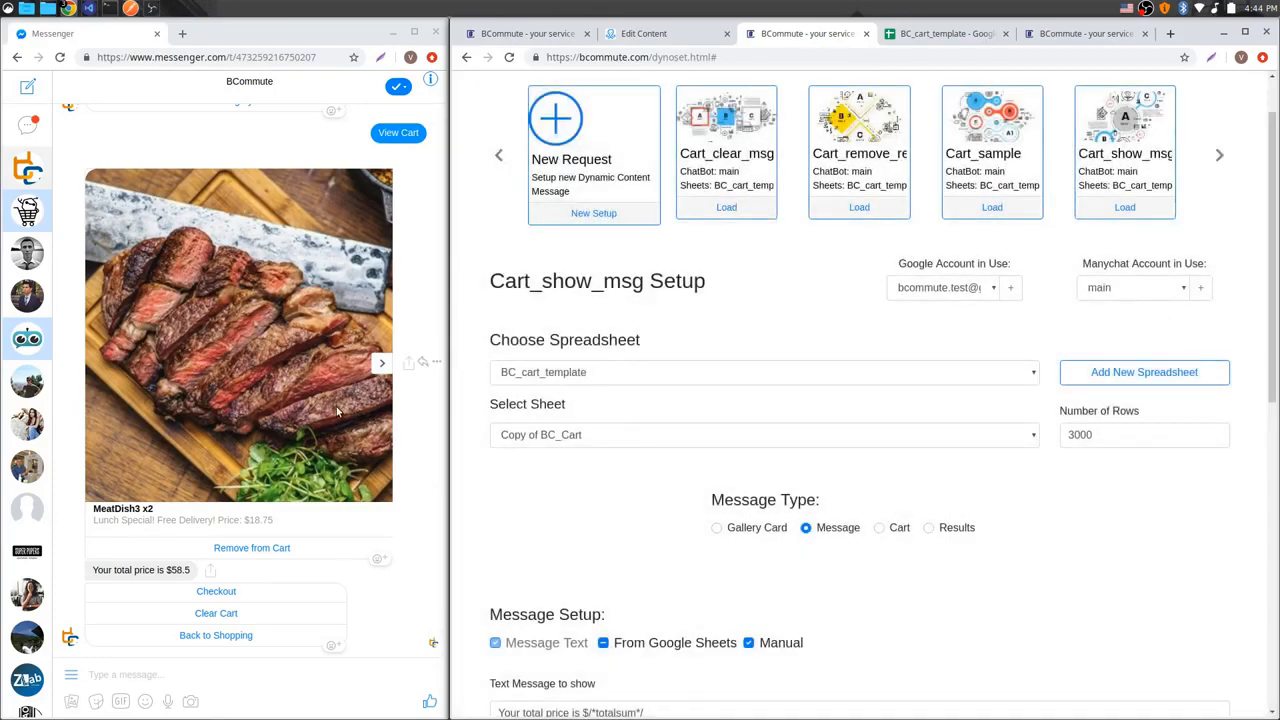
scroll(763, 512, "down", 5)
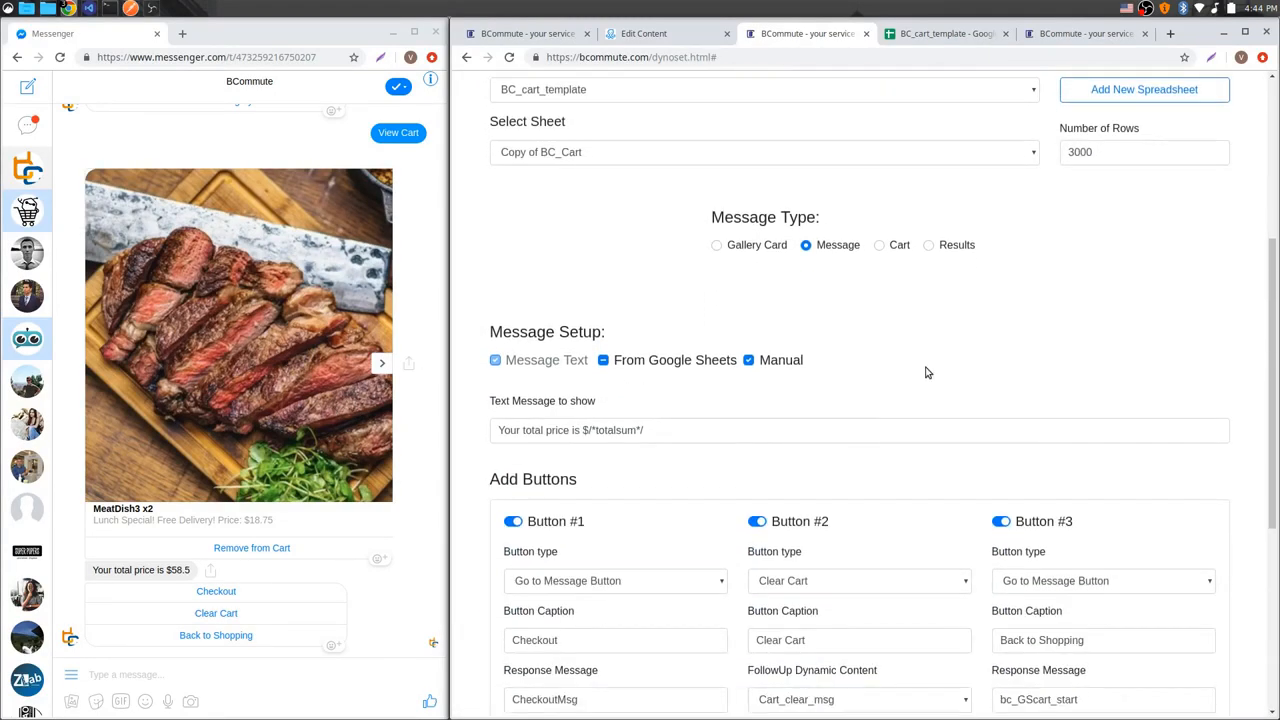
scroll(928, 372, "down", 2)
left_click_drag(497, 324, 726, 323)
left_click(727, 324)
left_click_drag(588, 323, 654, 322)
left_click(163, 570)
left_click_drag(164, 570, 186, 570)
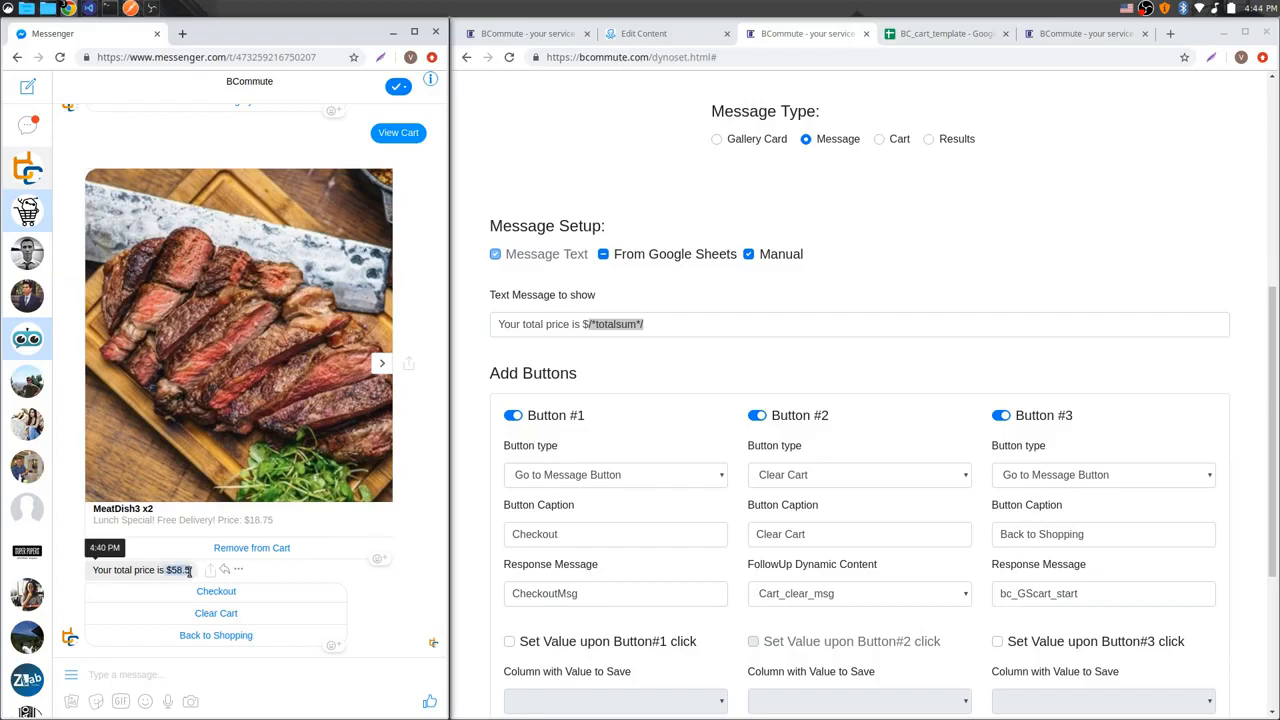
left_click(662, 325)
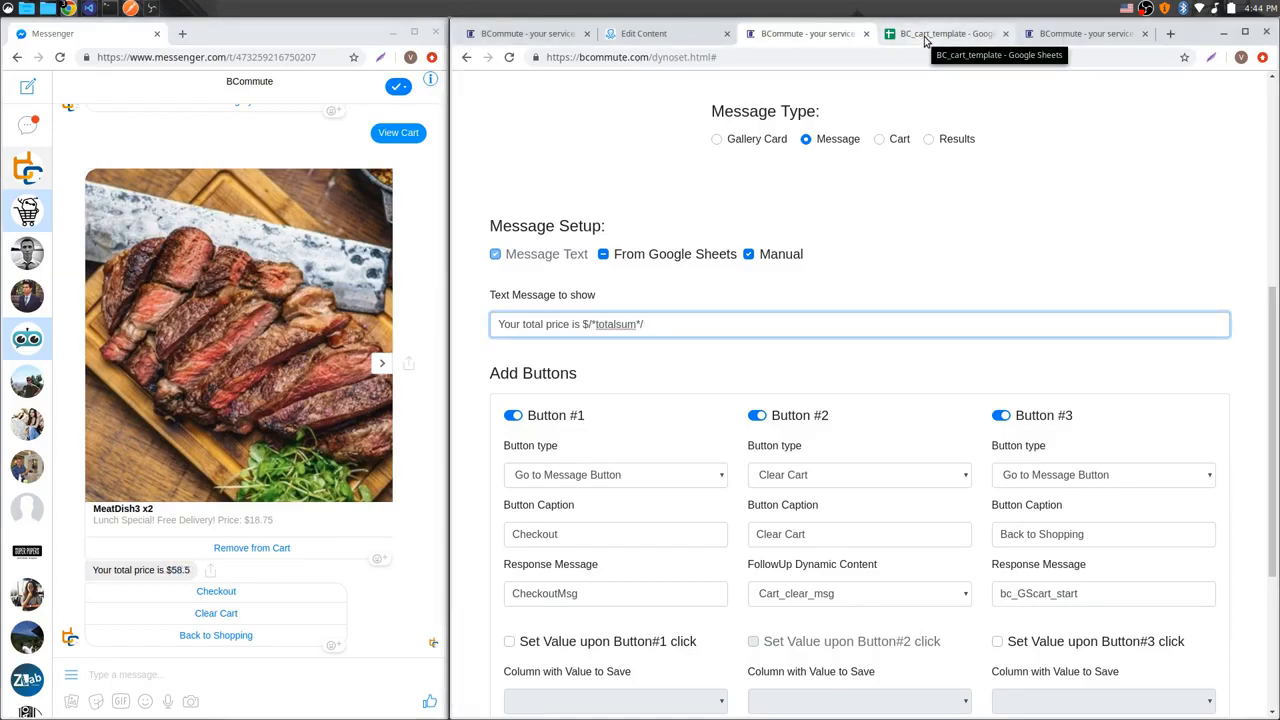
Step: Examine the /*totalsum*/ text and Checkout button response in Cart_show_msg, and find the CheckoutMsg block with its bc_total_price field in the ManyChat flow
left_click_drag(590, 323, 646, 324)
left_click(646, 324)
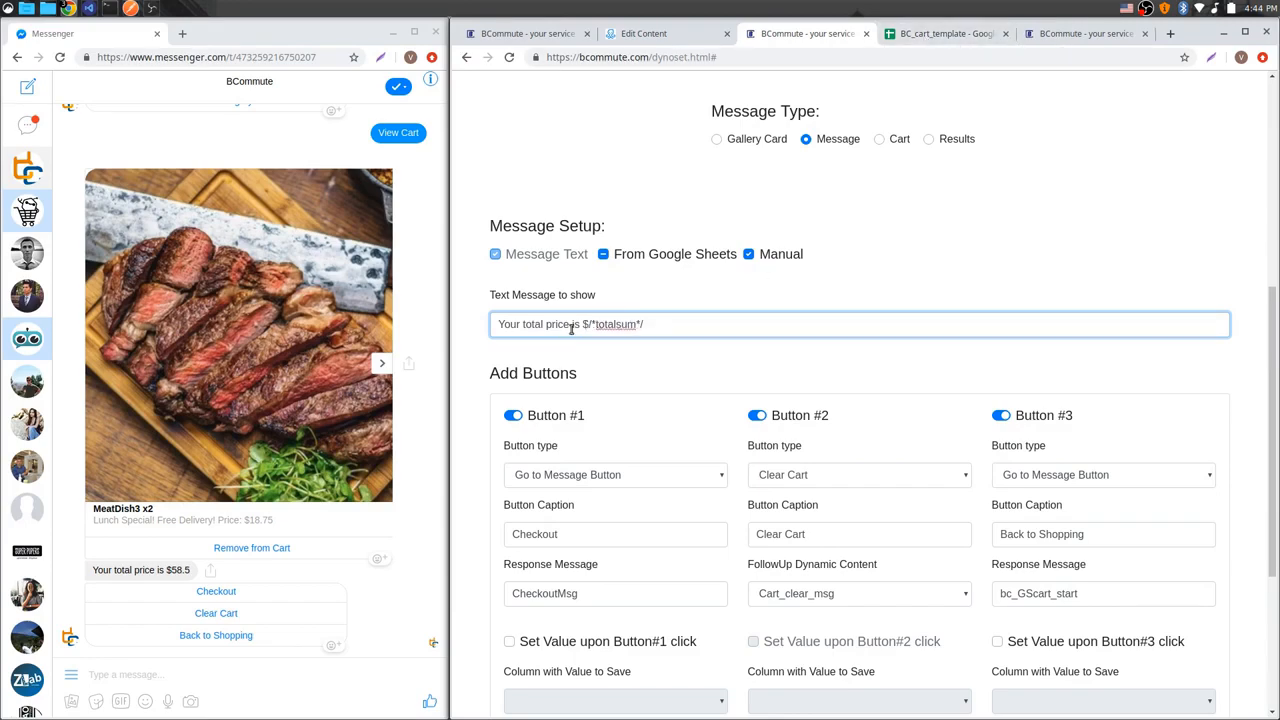
scroll(737, 374, "down", 3)
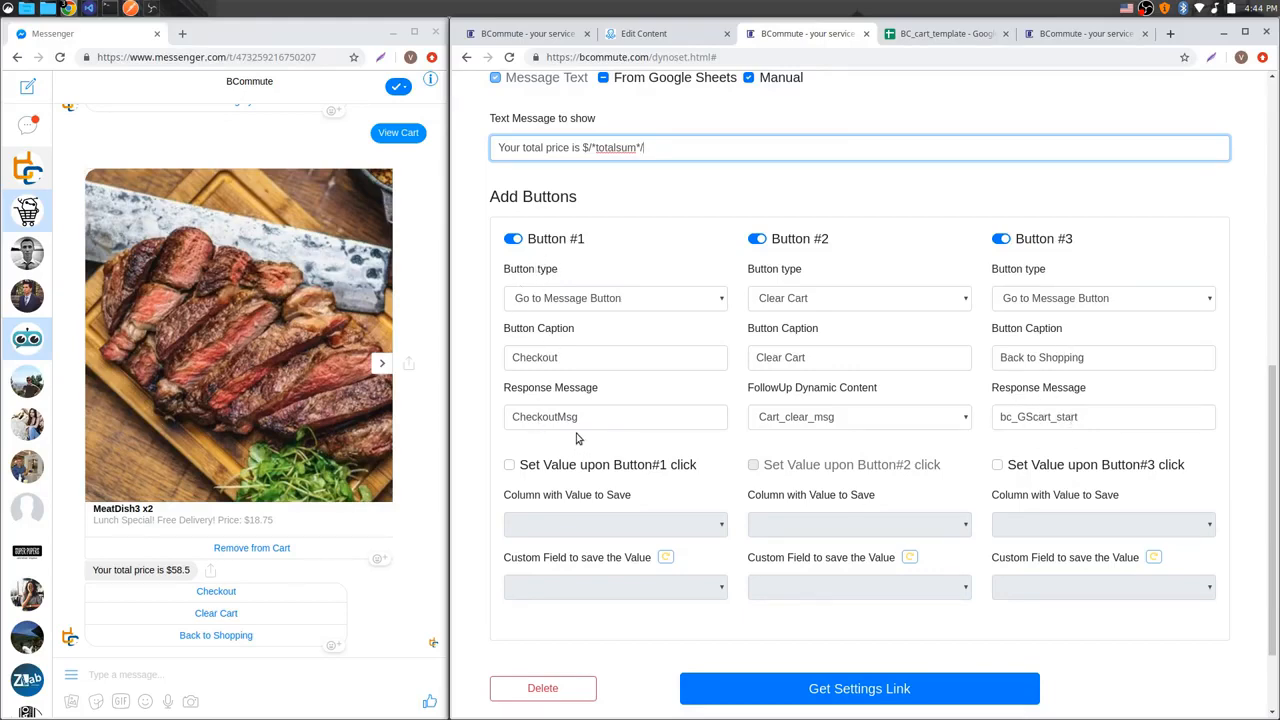
left_click(628, 38)
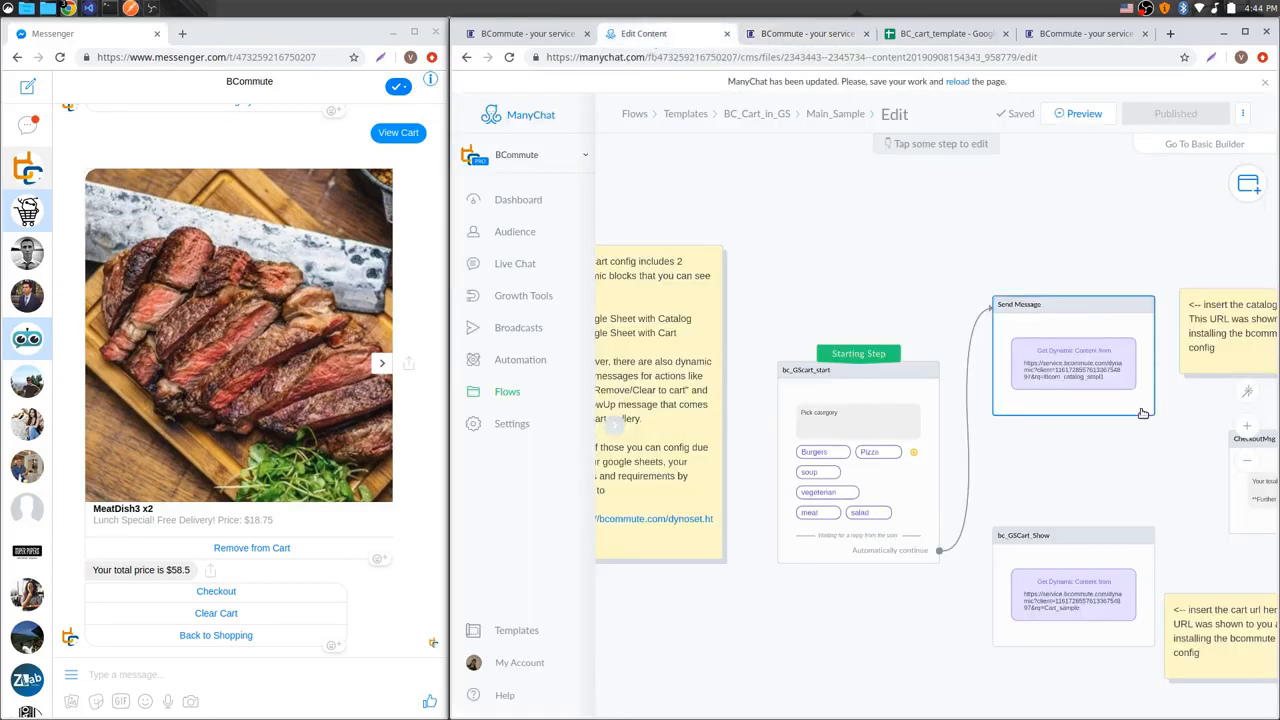
scroll(942, 350, "up", 3)
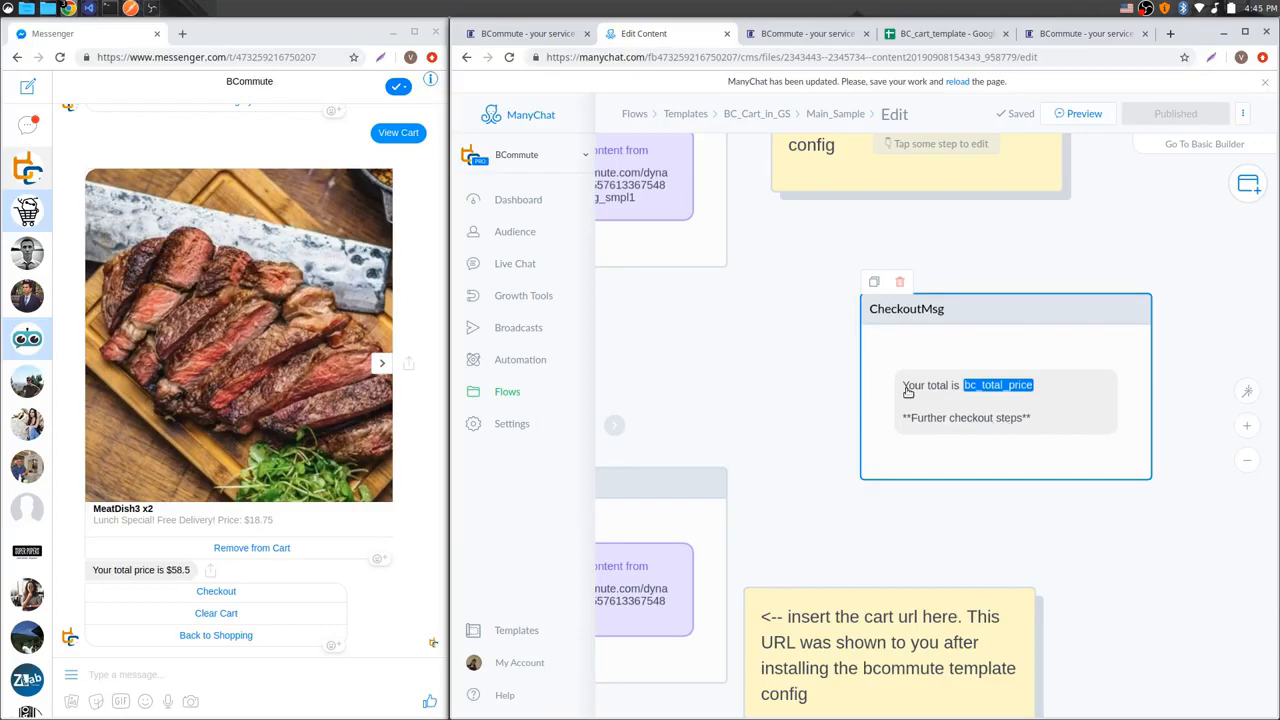
Step: Examine the Clear Cart button type and Cart_clear_msg follow-up in the Cart_show_msg setup against the cart rows in Google Sheets
left_click(786, 42)
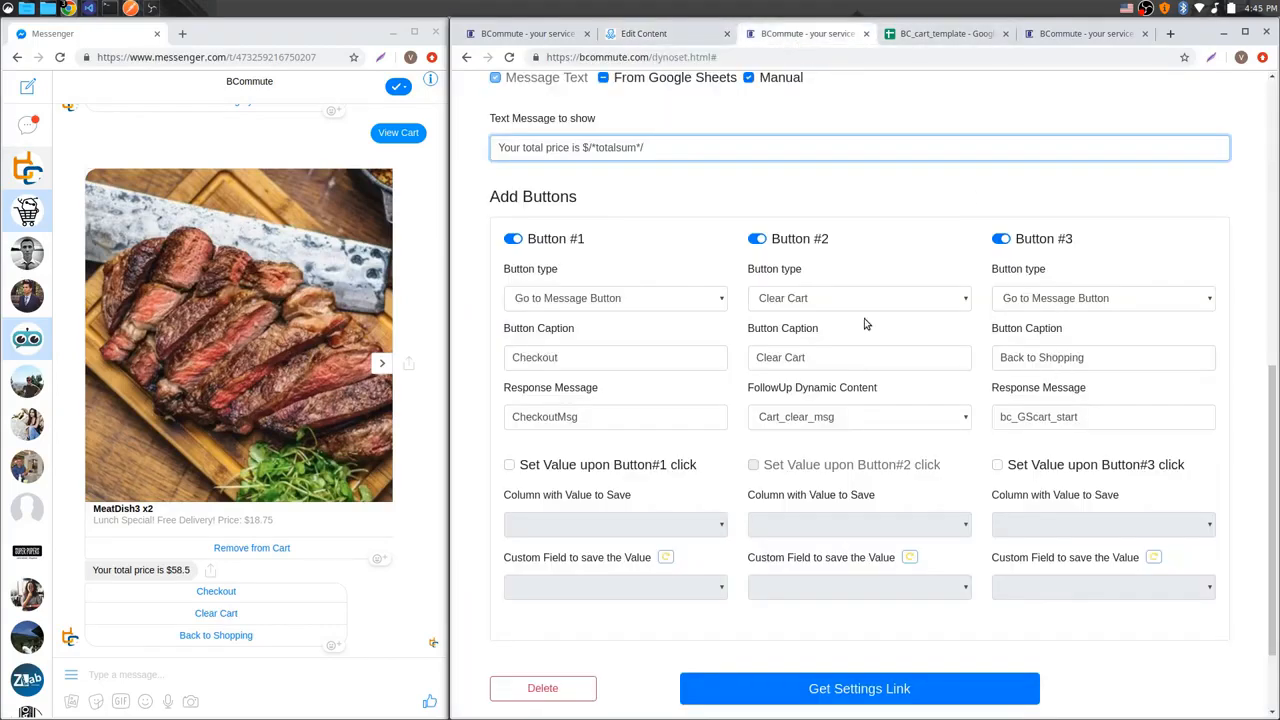
scroll(866, 323, "up", 1)
scroll(864, 323, "down", 2)
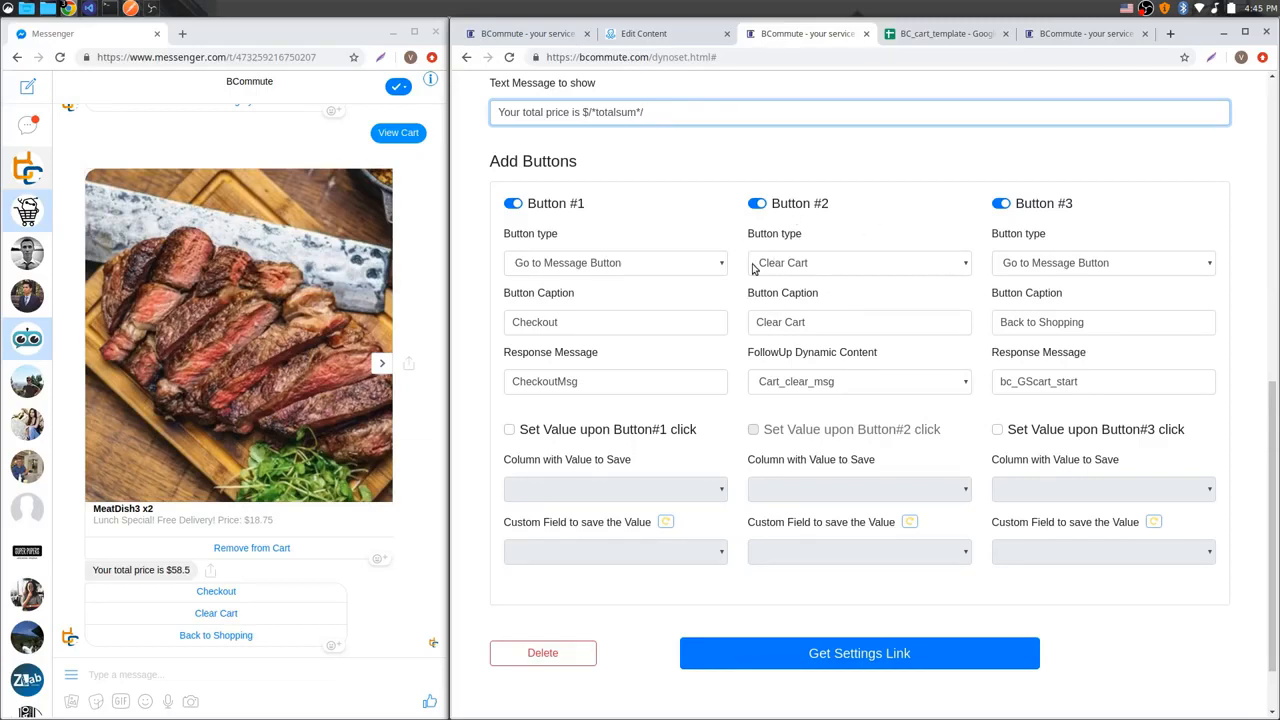
left_click(929, 268)
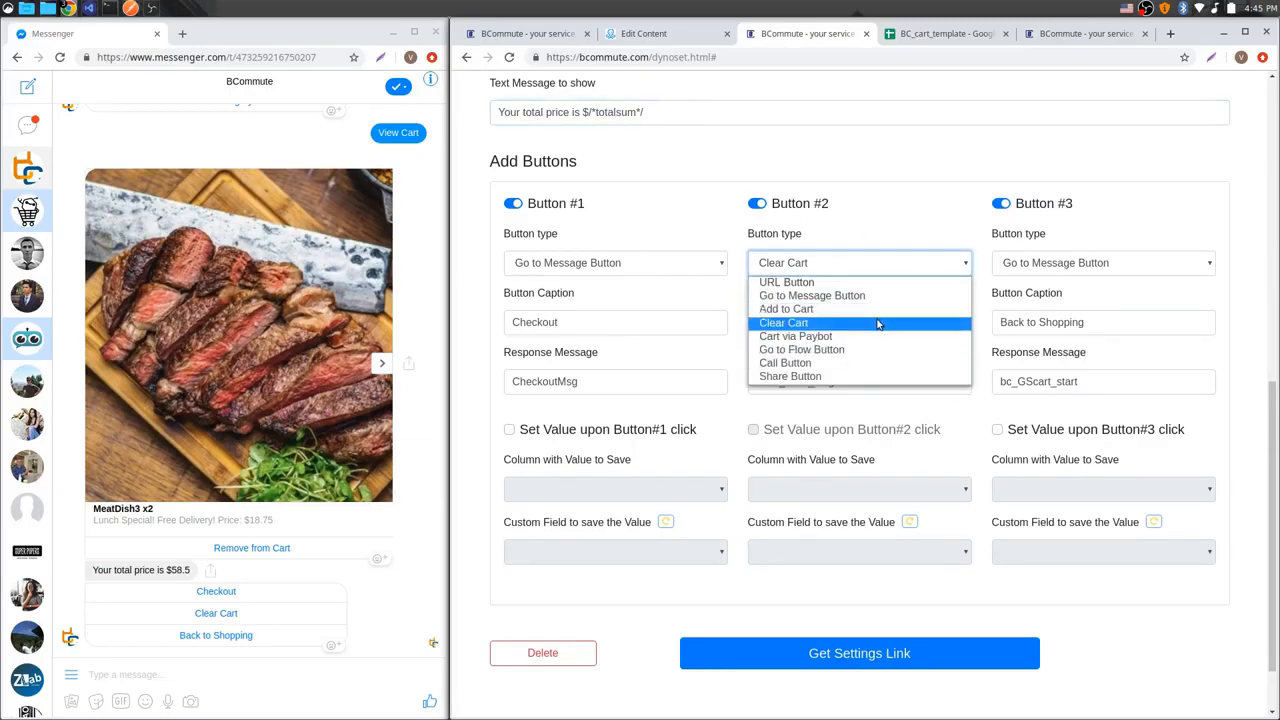
left_click(880, 323)
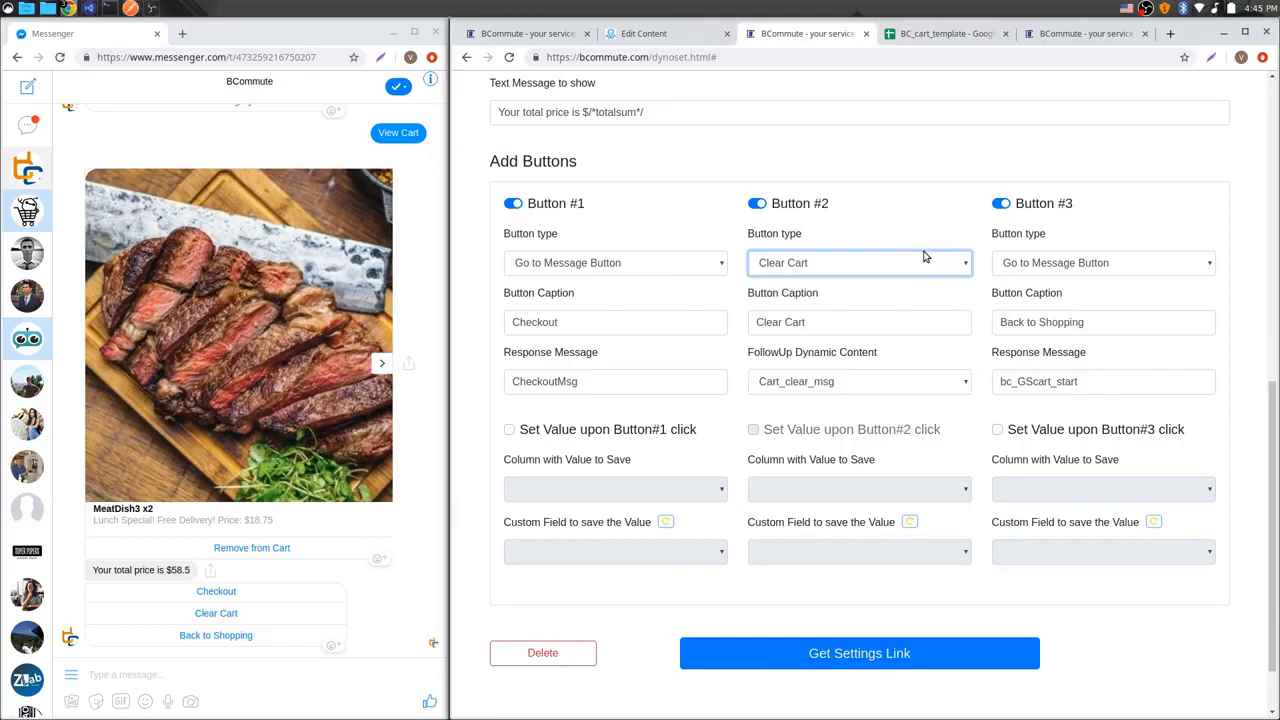
left_click(941, 36)
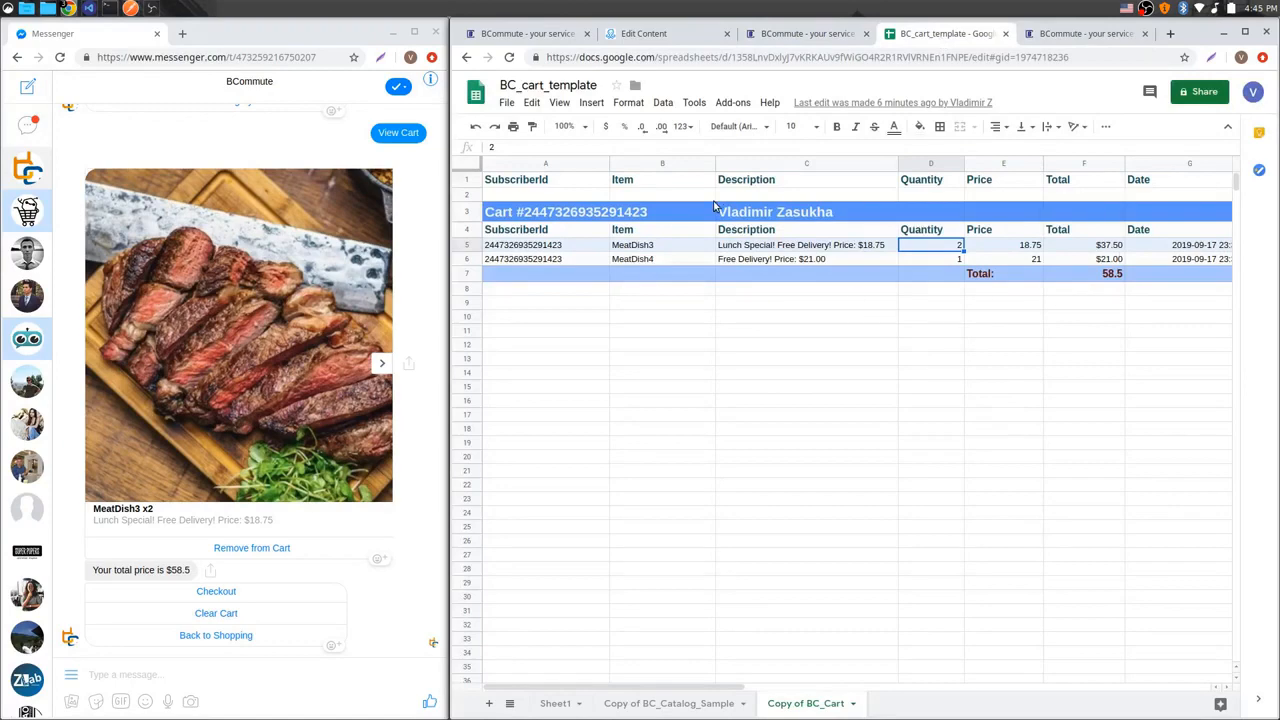
left_click(860, 33)
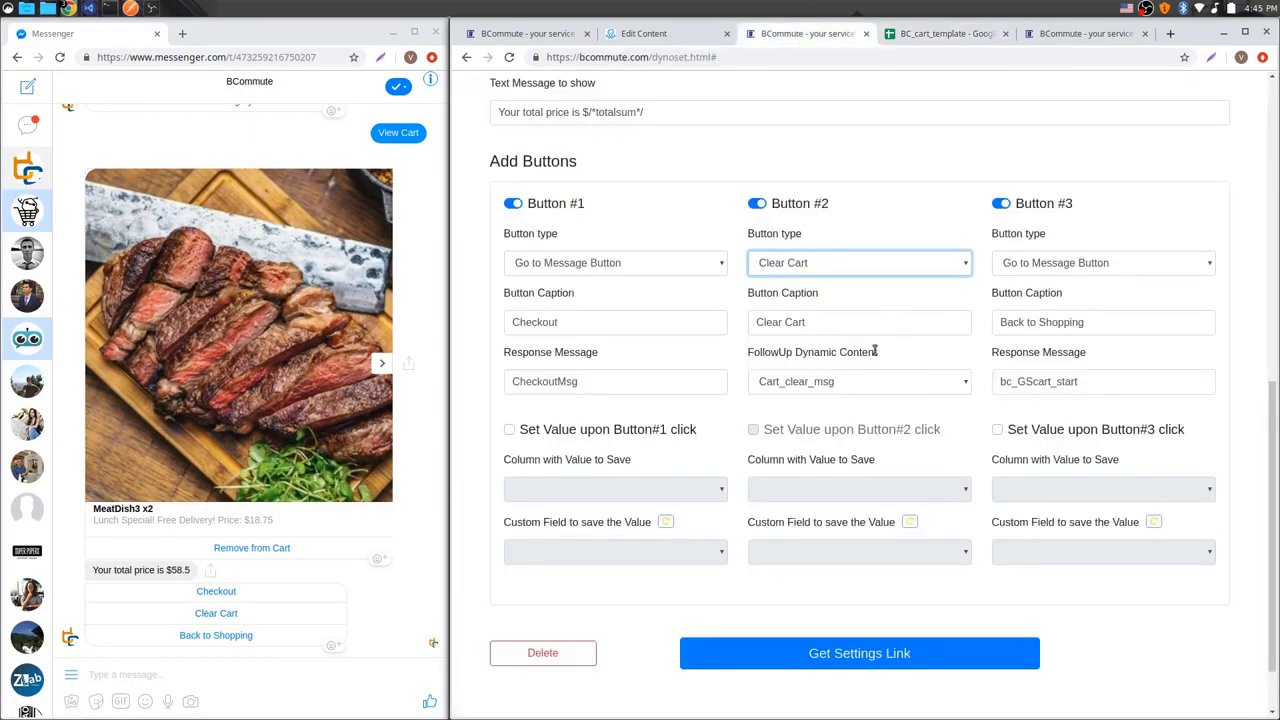
left_click_drag(750, 355, 943, 358)
left_click(922, 358)
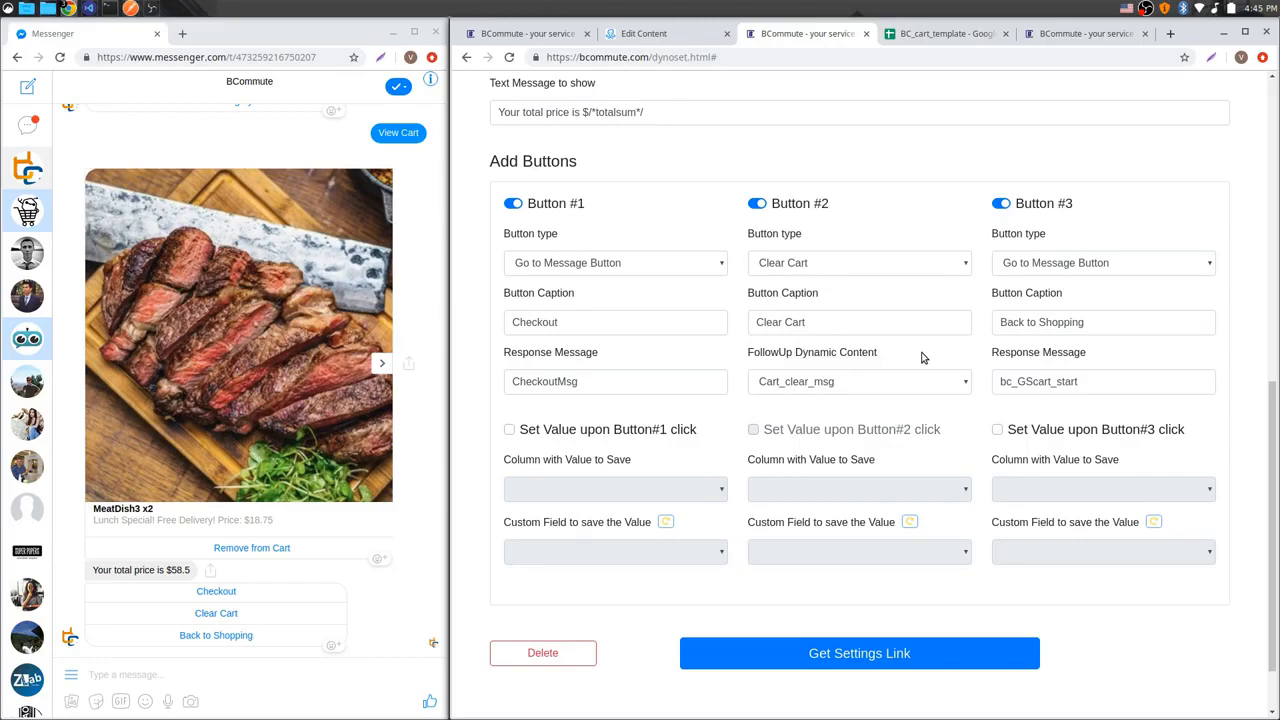
Step: Load the Cart_sample setup in BCommute and review its additional cart settings and Remove From Cart button
scroll(927, 183, "up", 3)
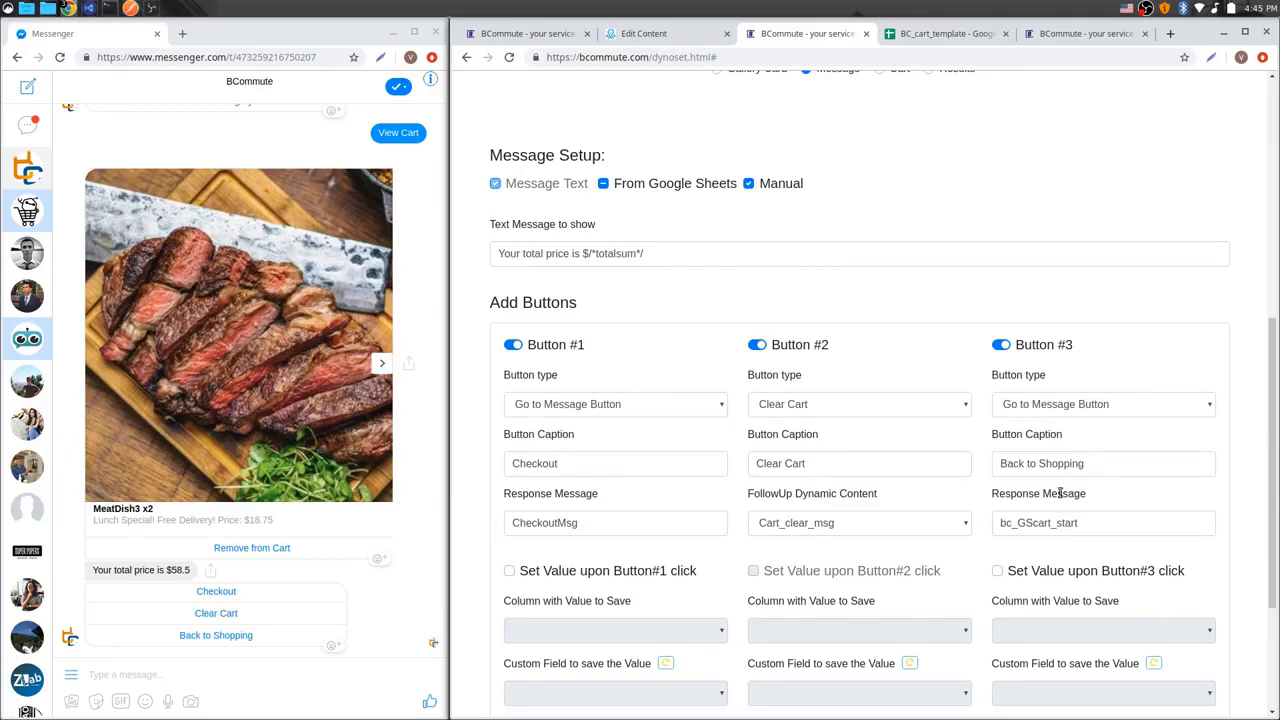
scroll(931, 223, "up", 6)
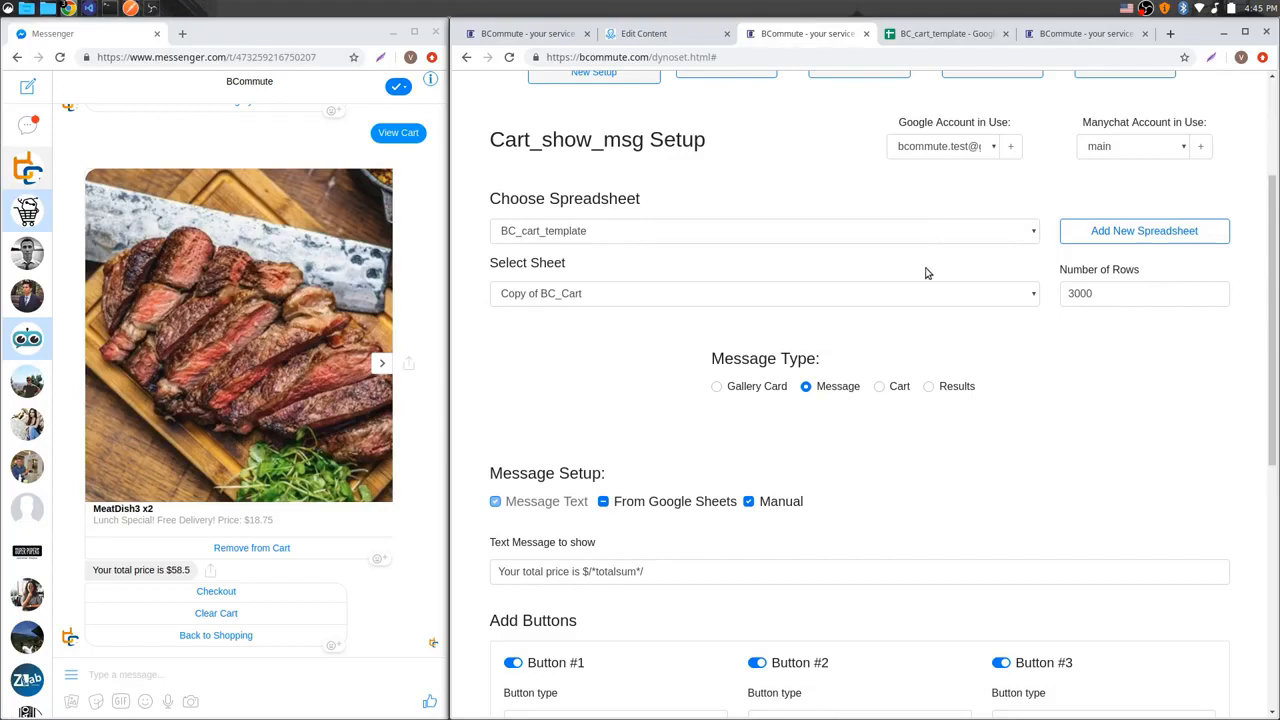
scroll(929, 263, "down", 3)
scroll(920, 251, "up", 5)
left_click(973, 182)
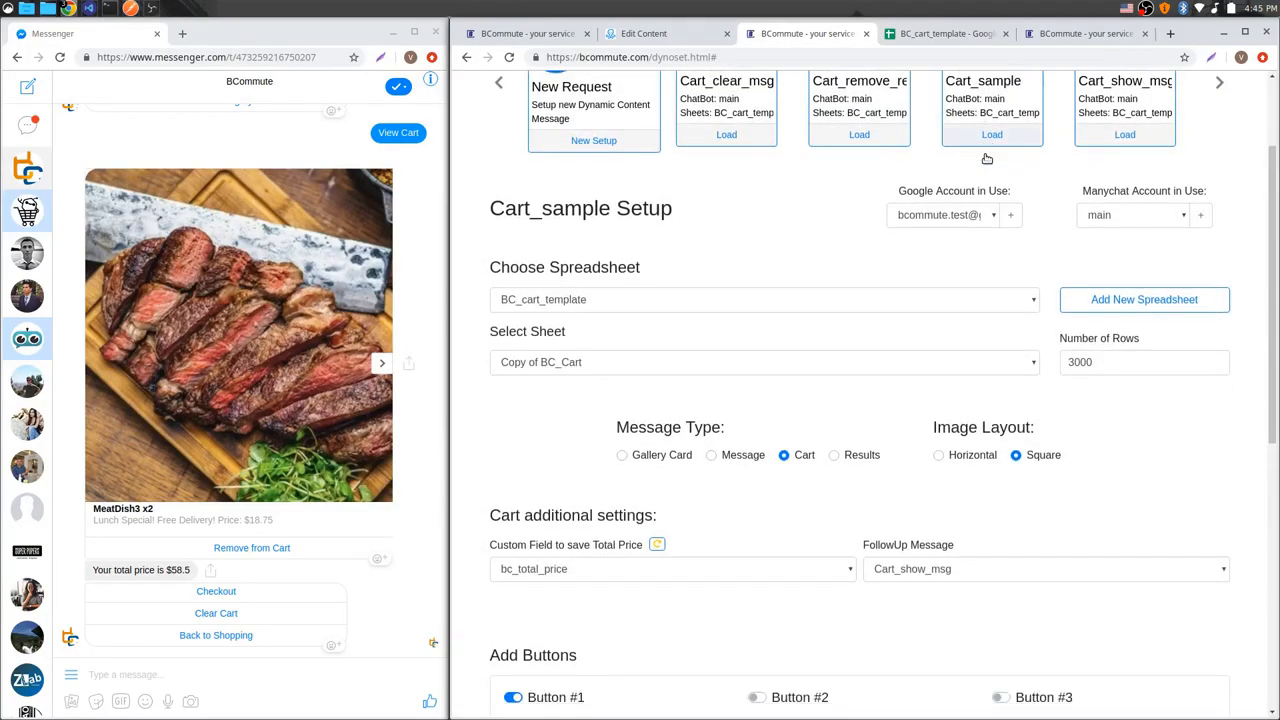
scroll(990, 160, "down", 5)
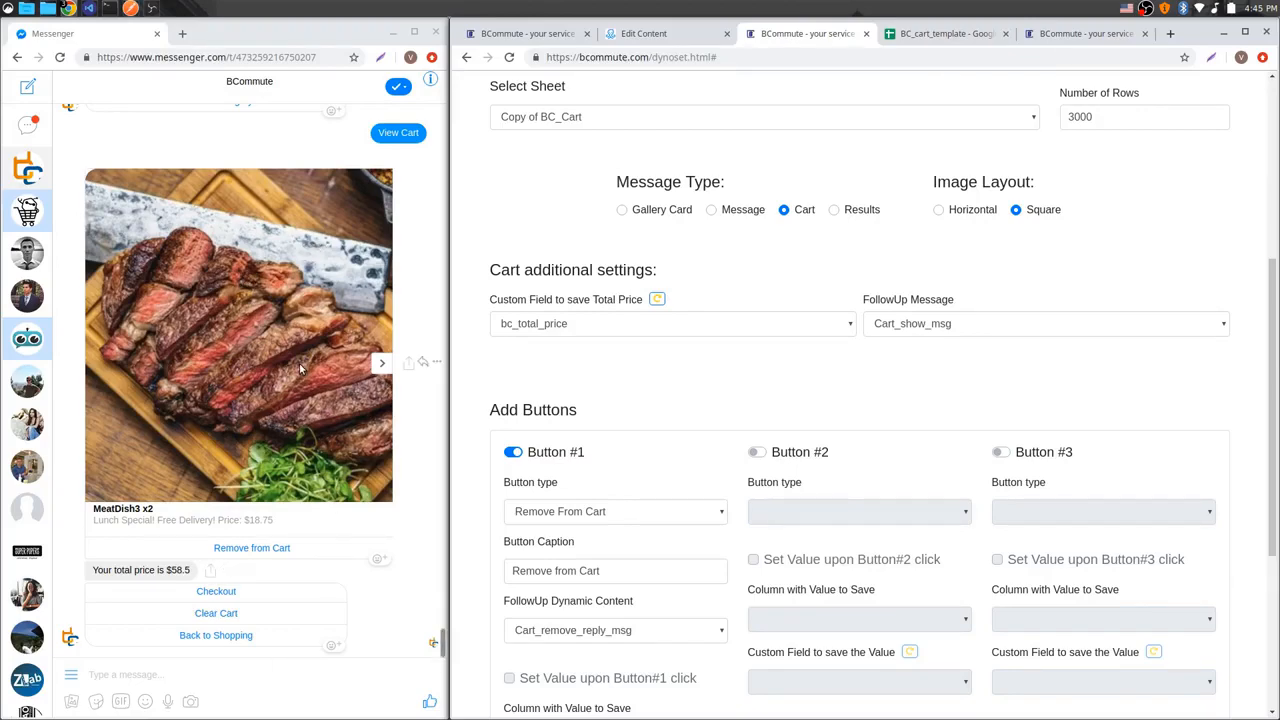
Step: Compare the Cart_sample settings and the ManyChat CheckoutMsg block with the cart item cards and total price message in Messenger
left_click(382, 363)
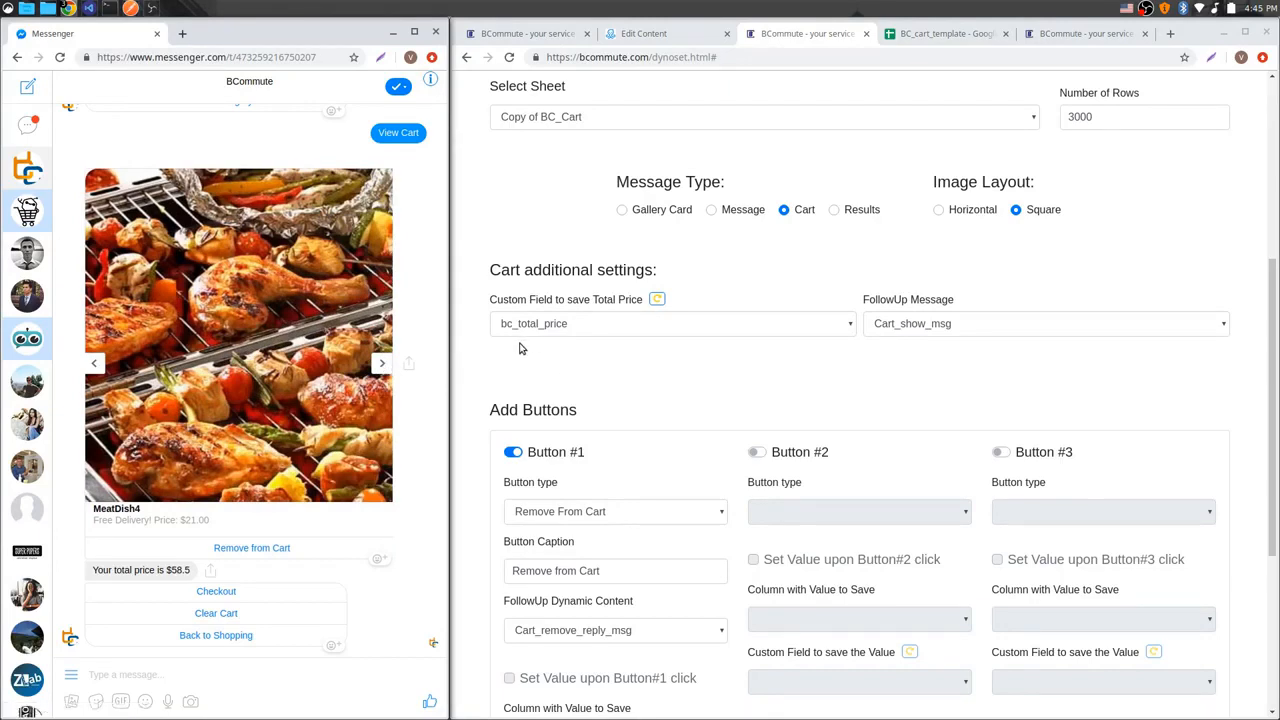
left_click(648, 35)
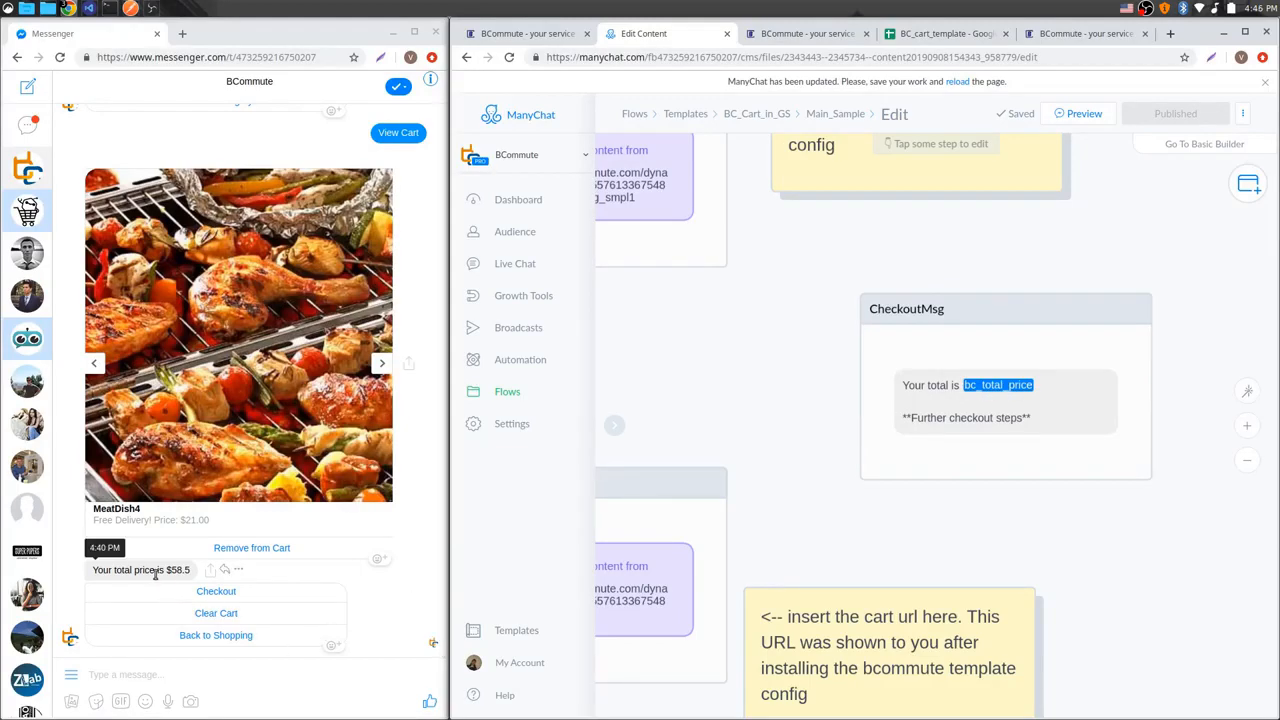
left_click(778, 36)
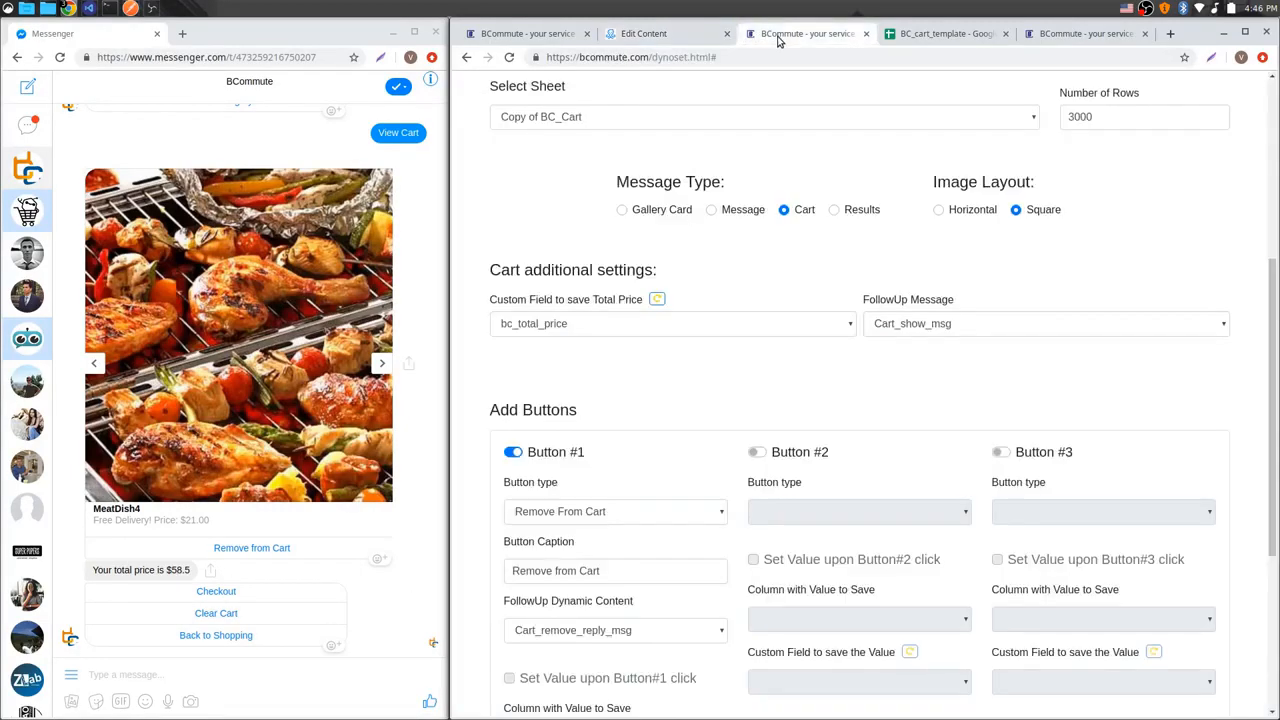
left_click(93, 364)
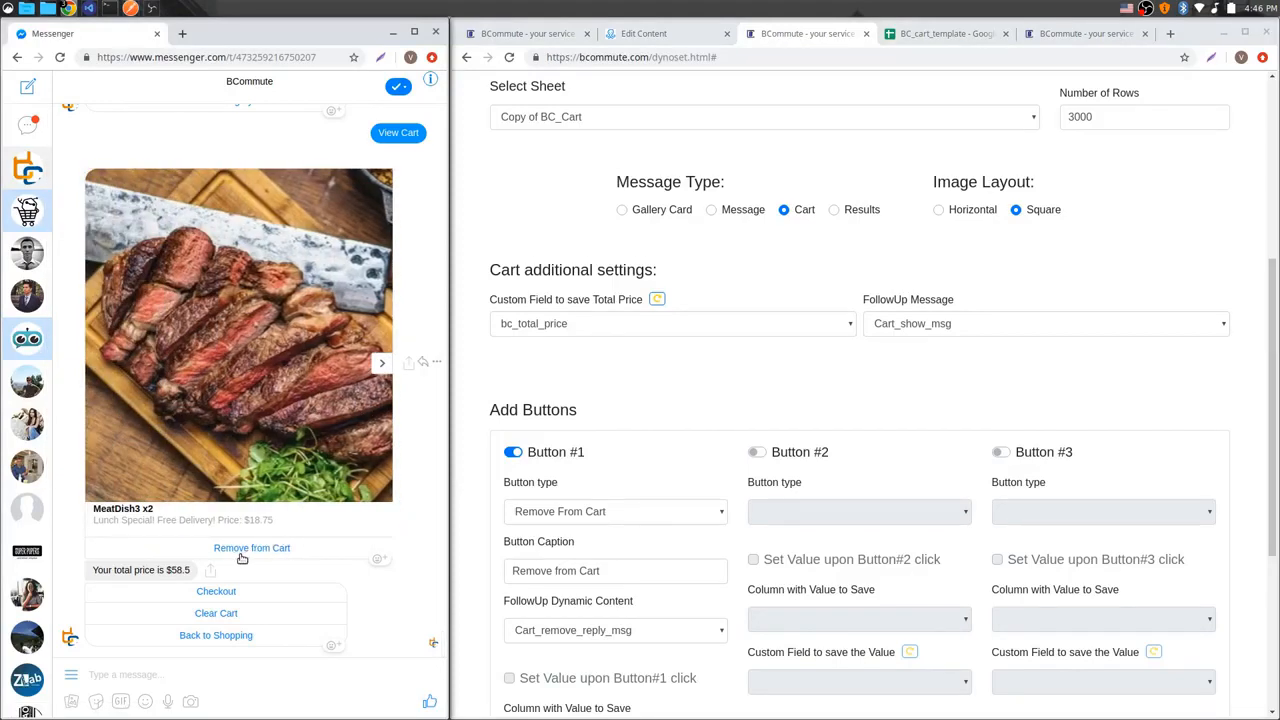
Step: Remove 1 MeatDish3 from the cart in Messenger and check its quantity in the Copy of BC_Cart sheet
left_click(947, 40)
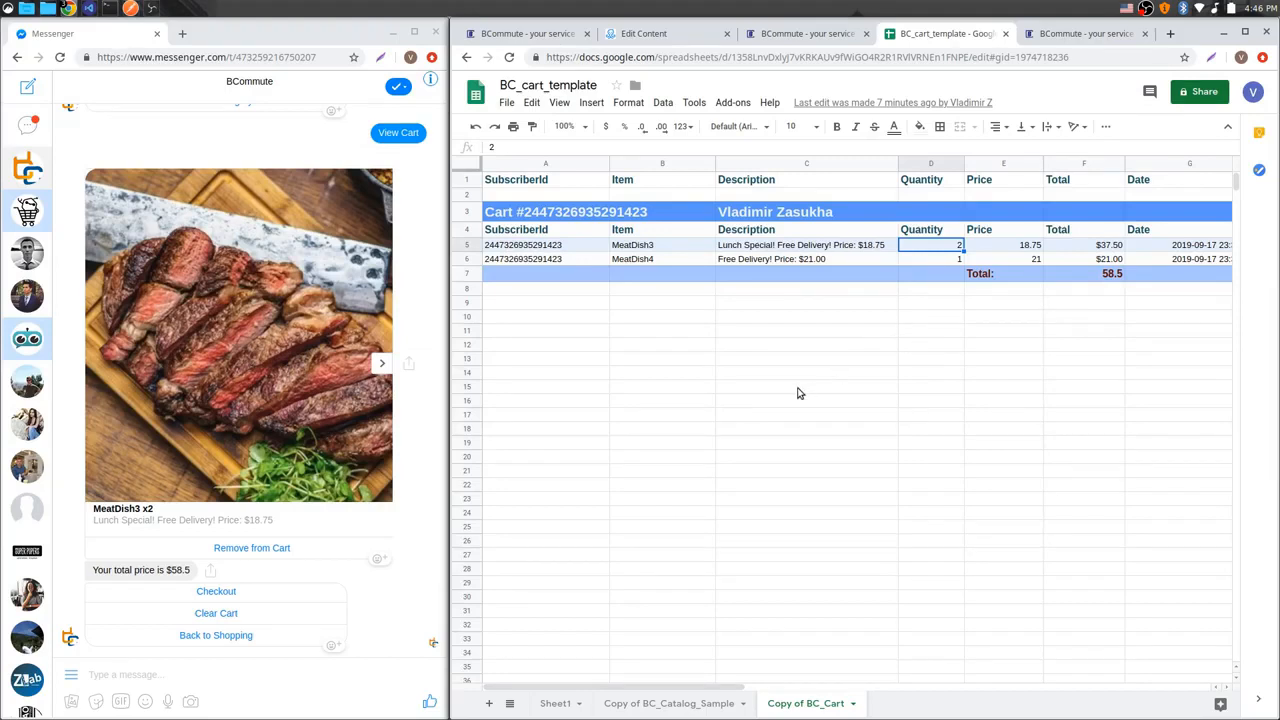
left_click(256, 549)
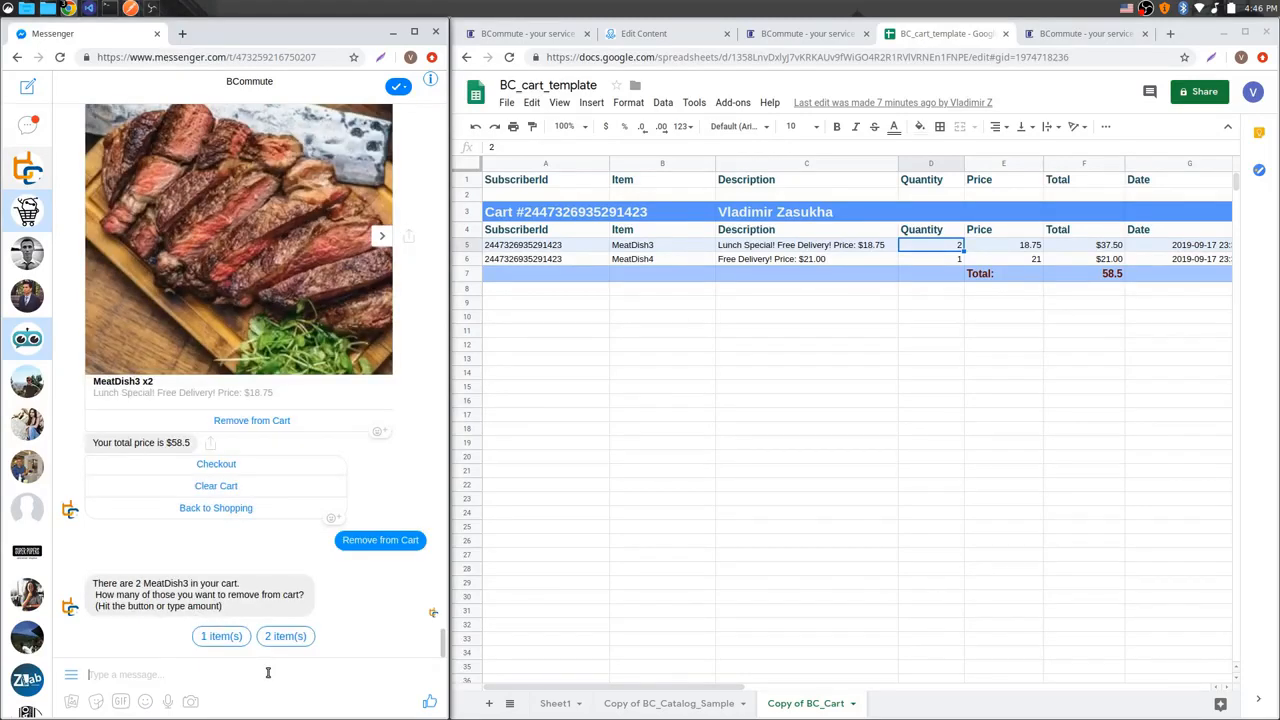
type("1")
key("Return")
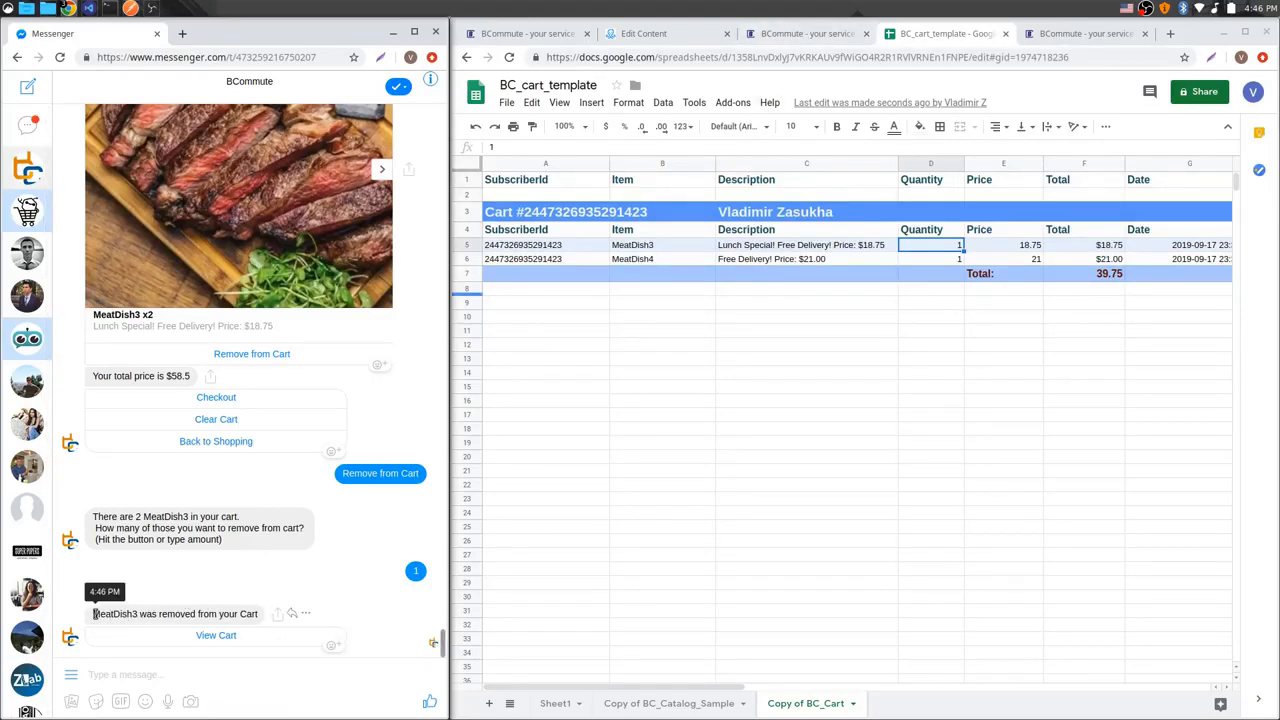
left_click_drag(93, 614, 258, 614)
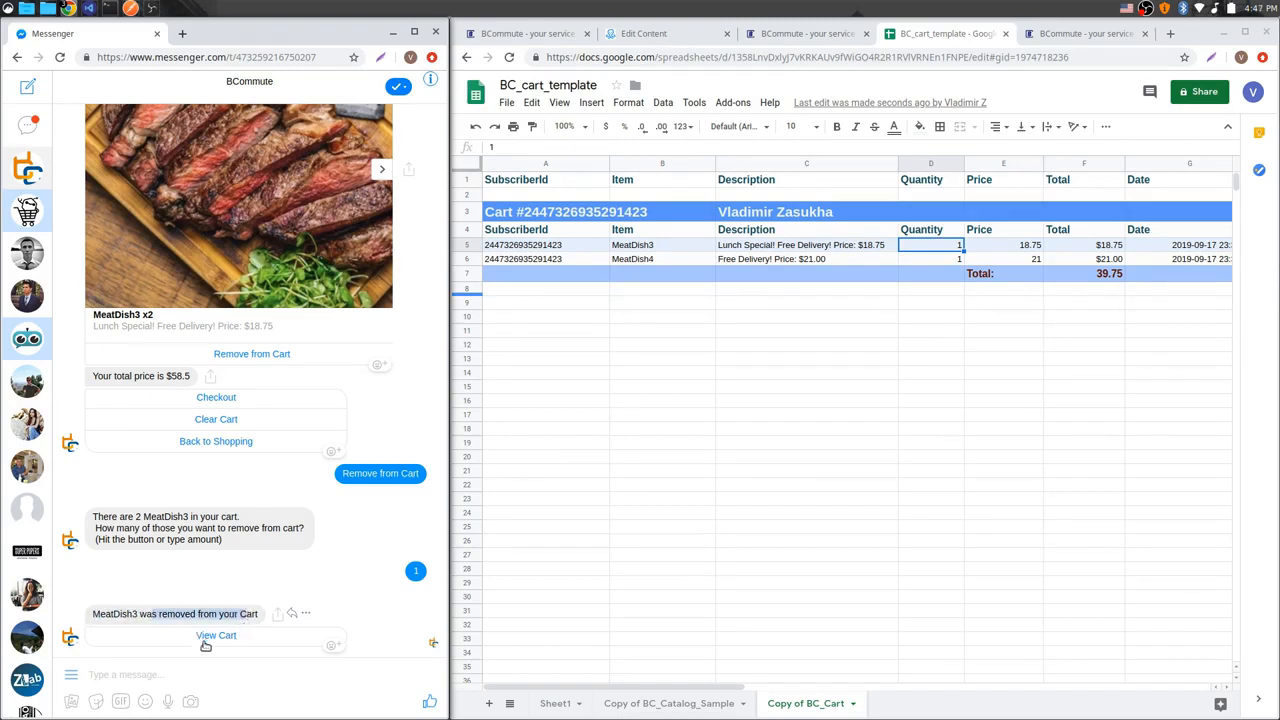
left_click(890, 347)
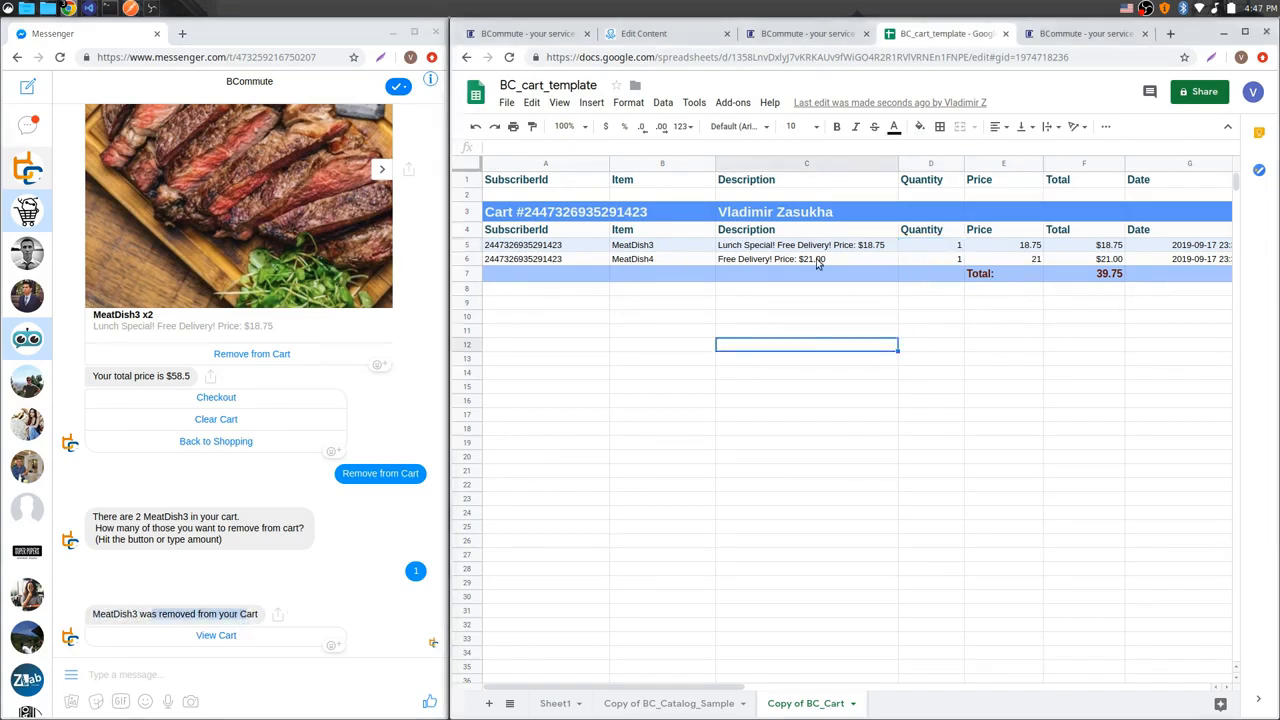
left_click(943, 250)
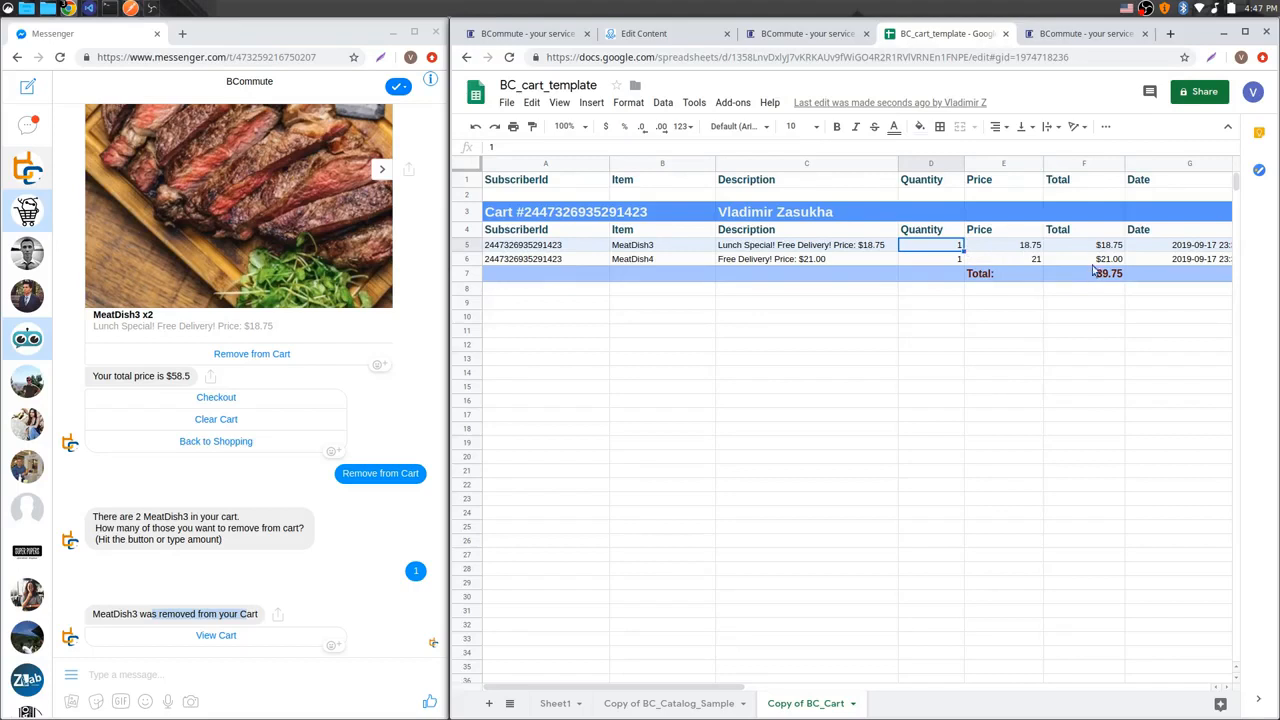
Step: View the updated cart in Messenger and compare its items and total price with the sheet's total cell
left_click(217, 637)
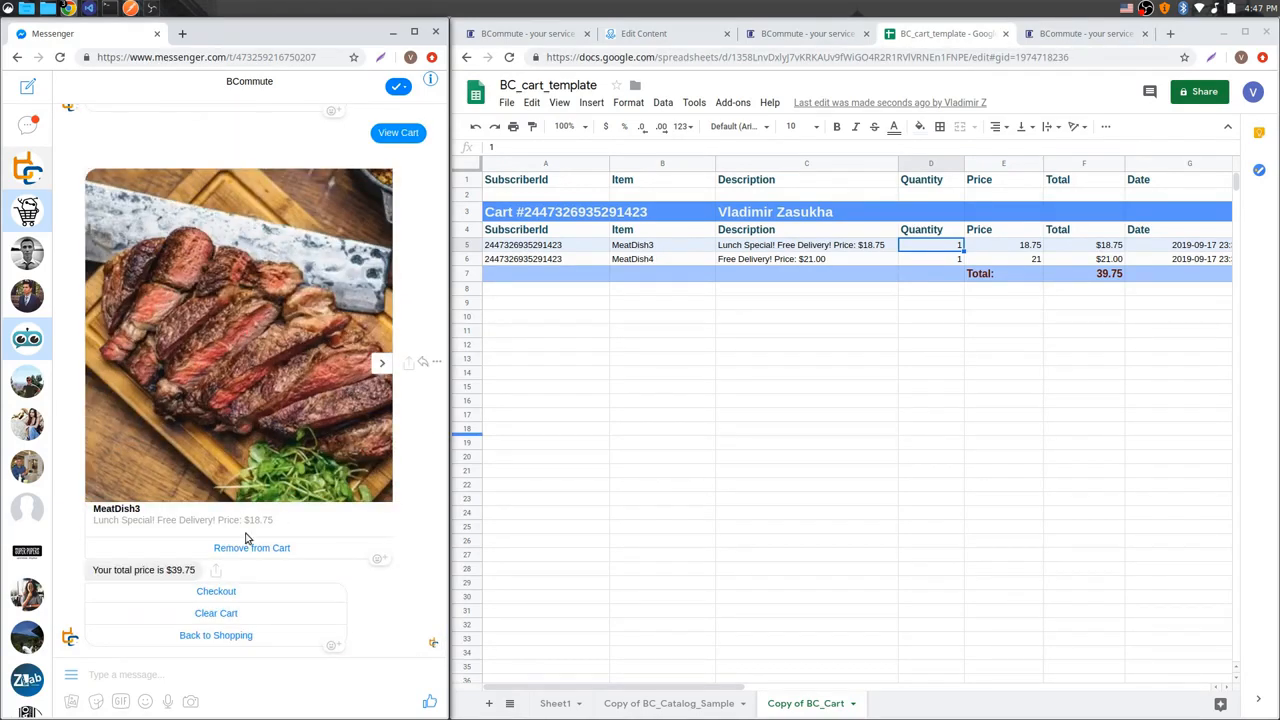
left_click(379, 365)
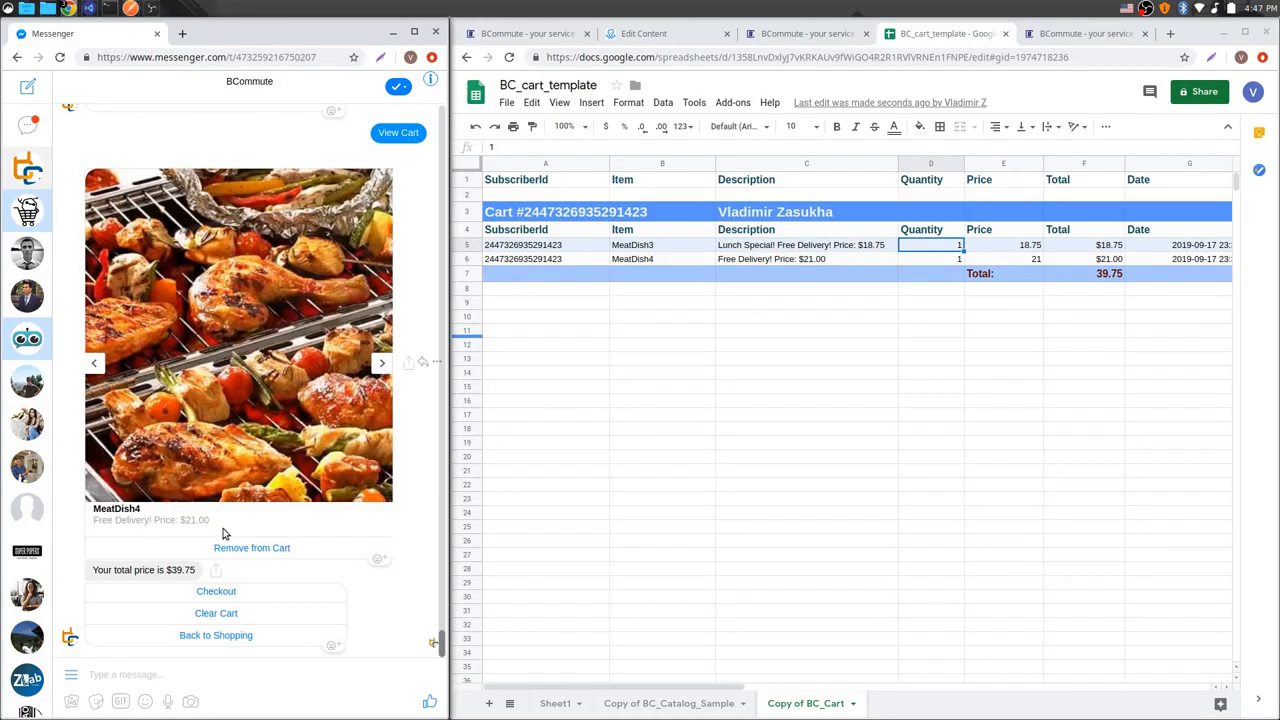
left_click_drag(91, 572, 193, 570)
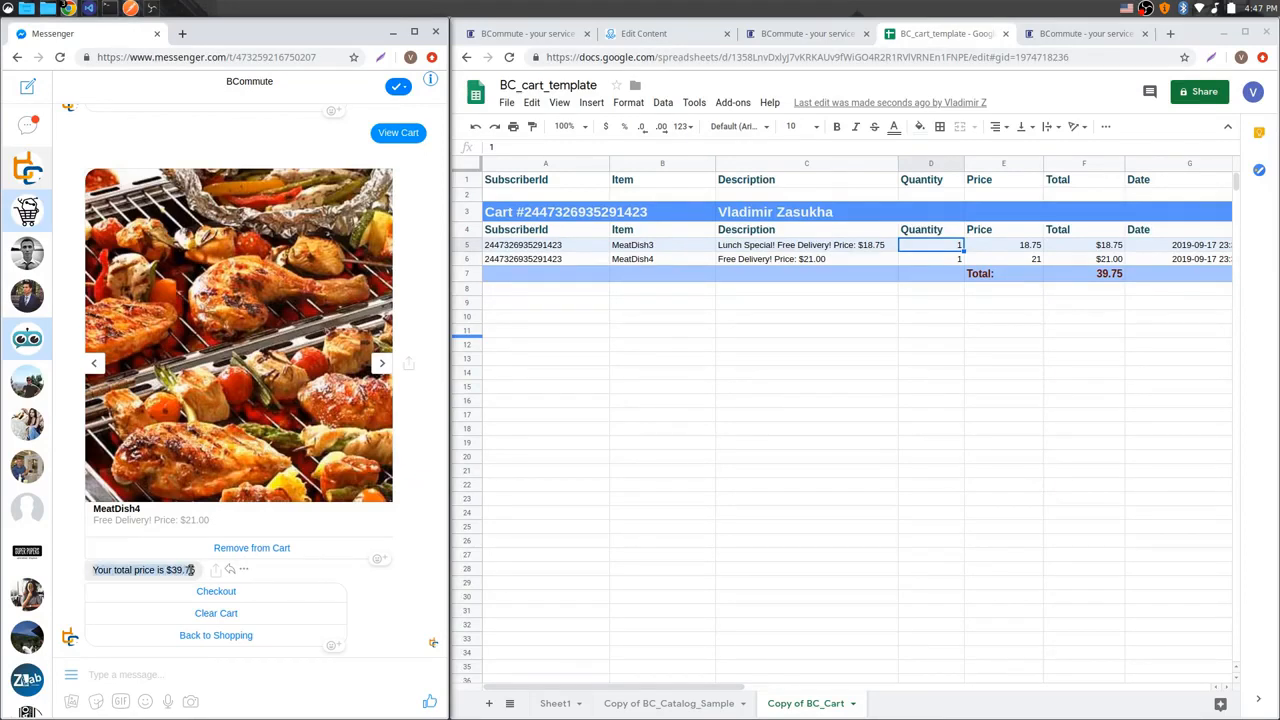
left_click(1110, 274)
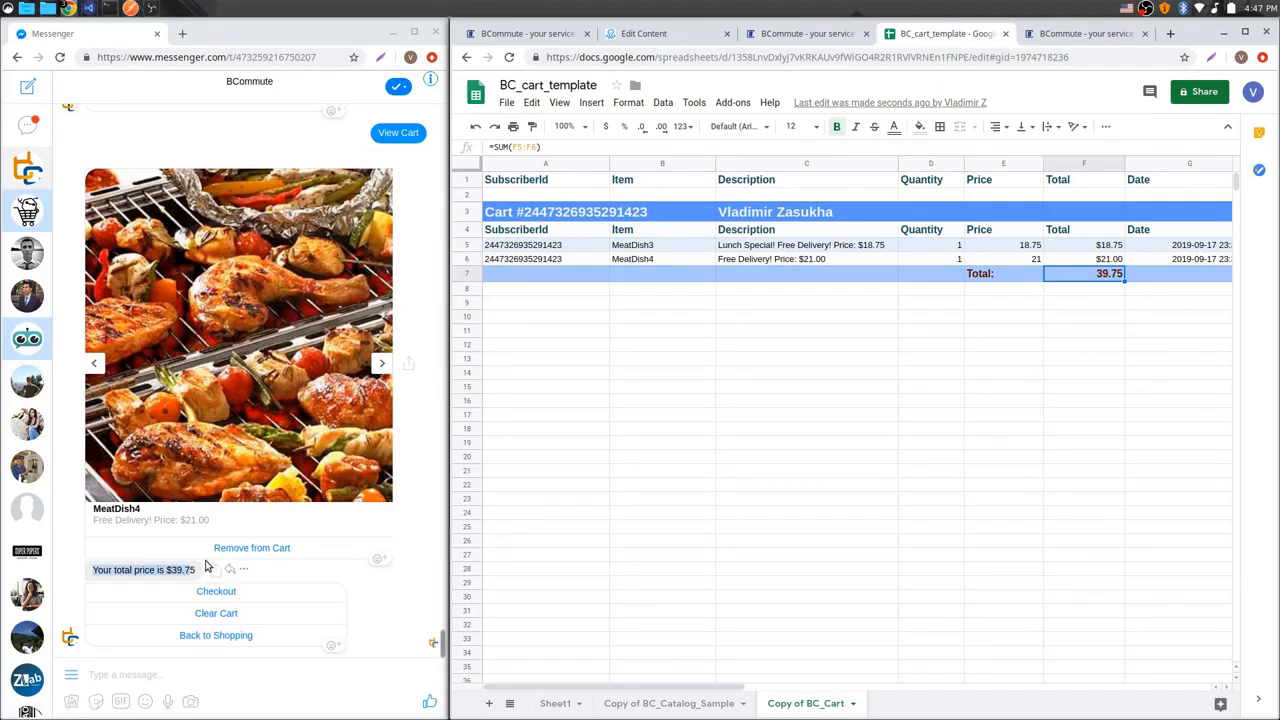
Step: Remove MeatDish4 from the cart in Messenger and clear all remaining cart items
left_click(251, 548)
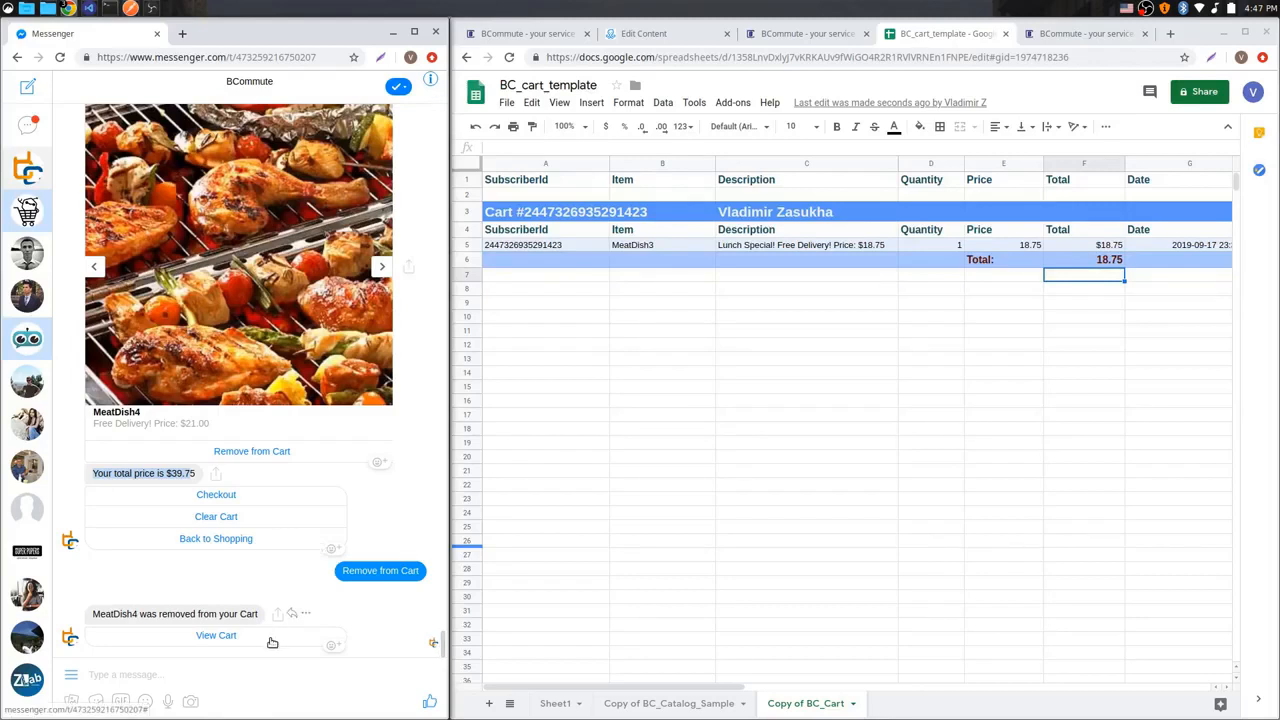
left_click(226, 517)
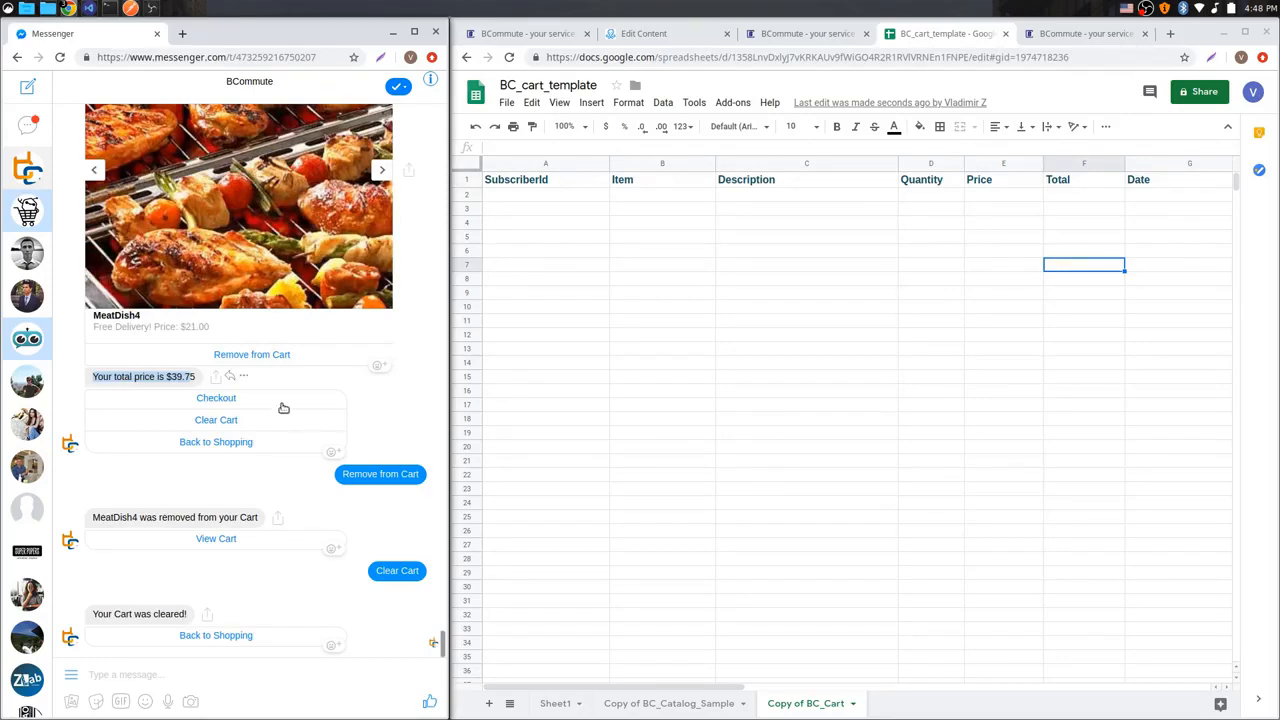
Step: Browse the saved dynamic content setups in BCommute and look over the Cart_sample message type, cart and button settings
left_click(797, 33)
scroll(1026, 408, "up", 5)
left_click(1219, 225)
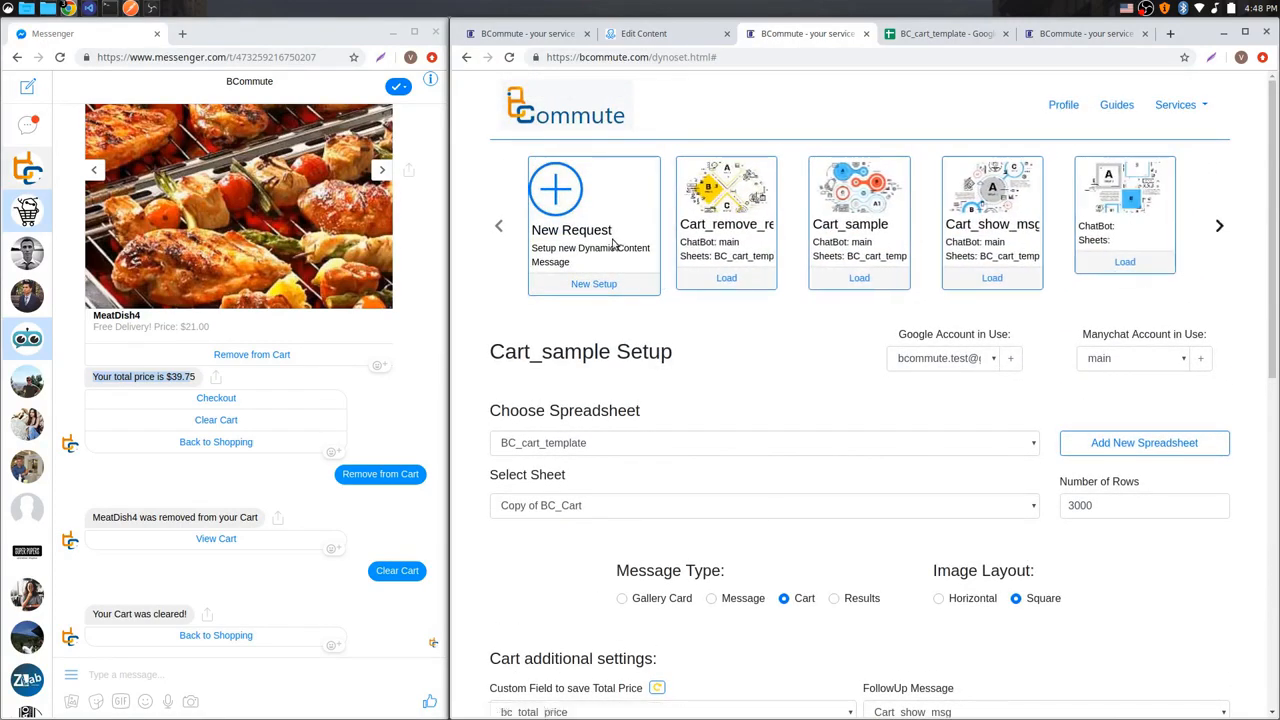
left_click(498, 225)
scroll(789, 409, "down", 4)
scroll(810, 399, "up", 5)
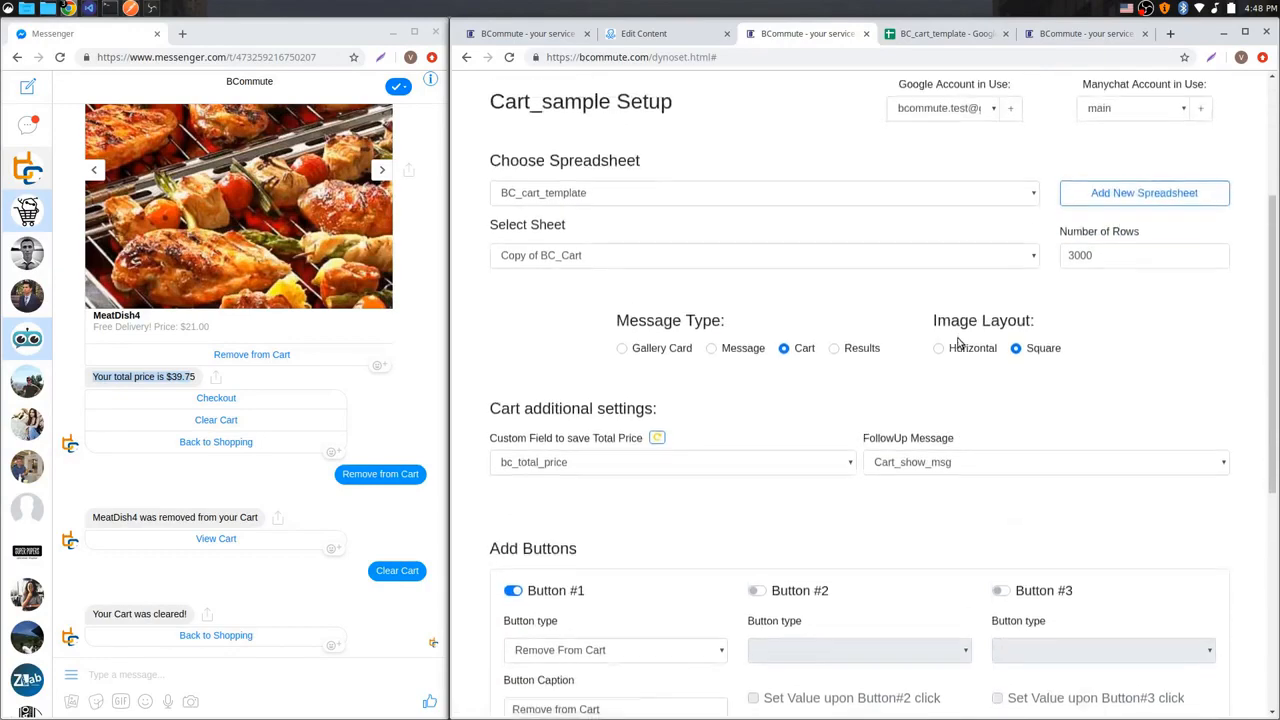
left_click(498, 228)
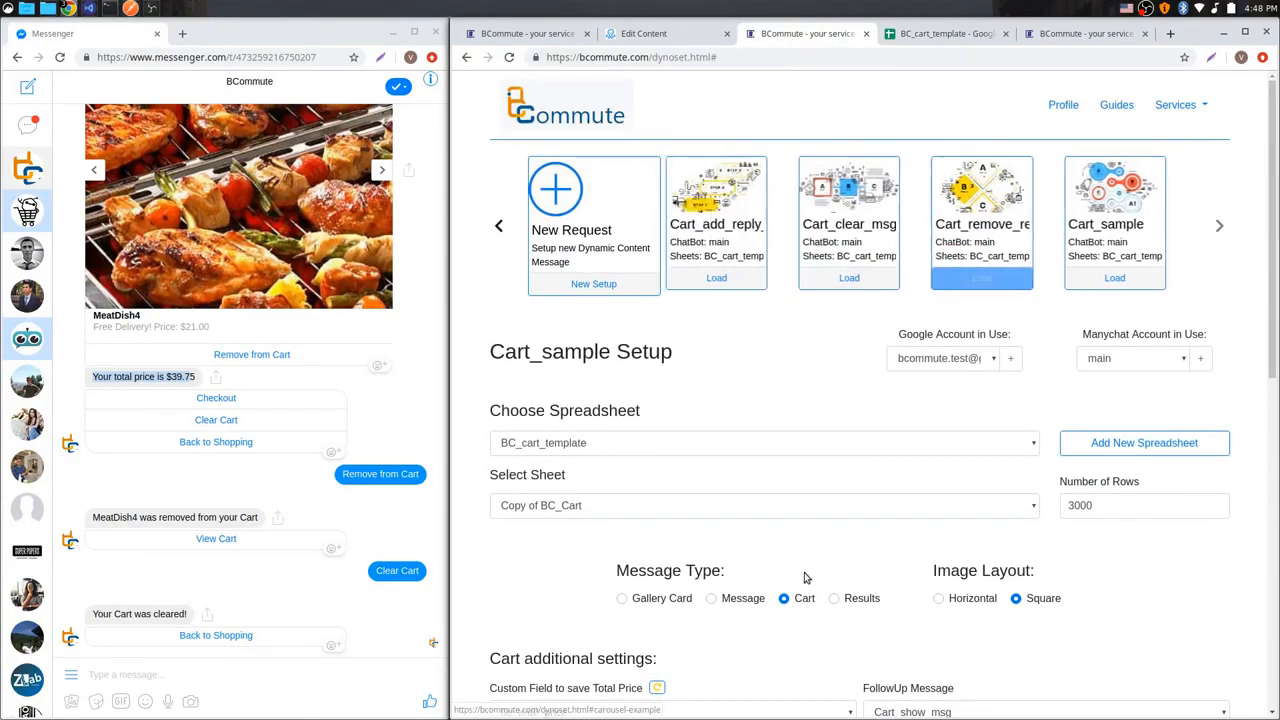
scroll(810, 540, "down", 5)
scroll(809, 507, "up", 5)
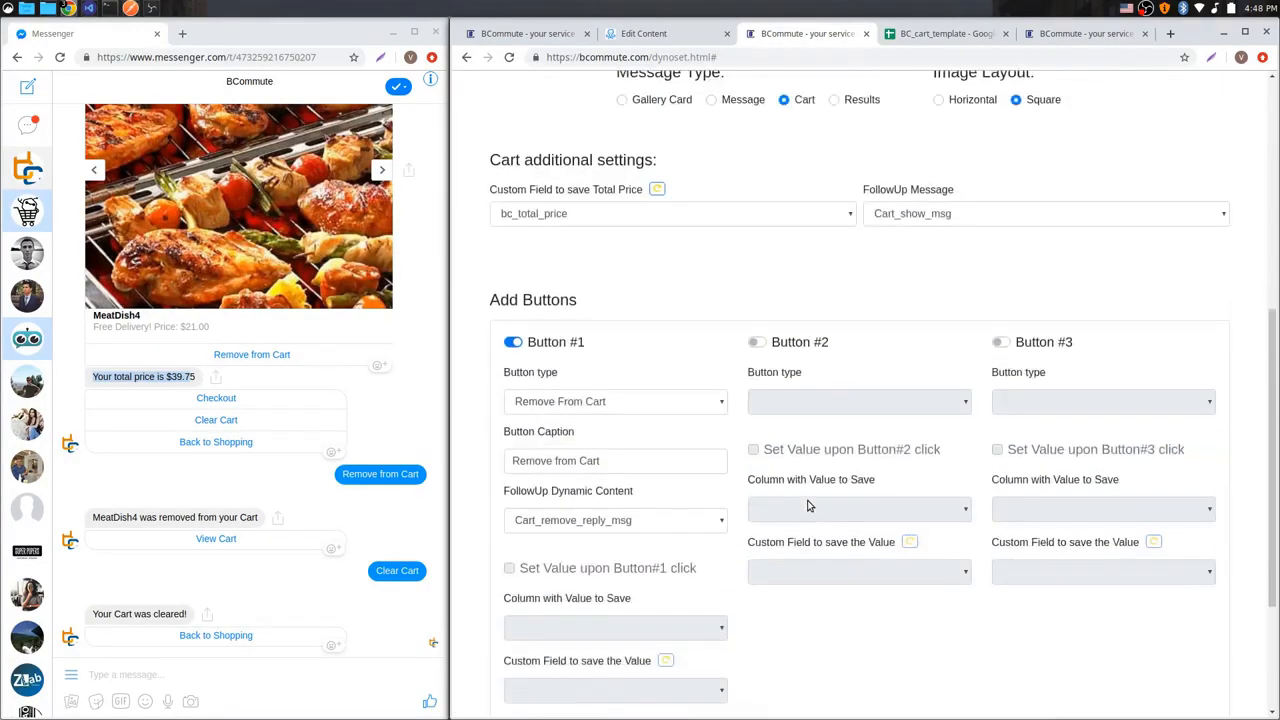
Step: Load the saved Cart_add_reply_msg setup and look over its message text and the settings of Button #1 and Button #2
left_click(498, 155)
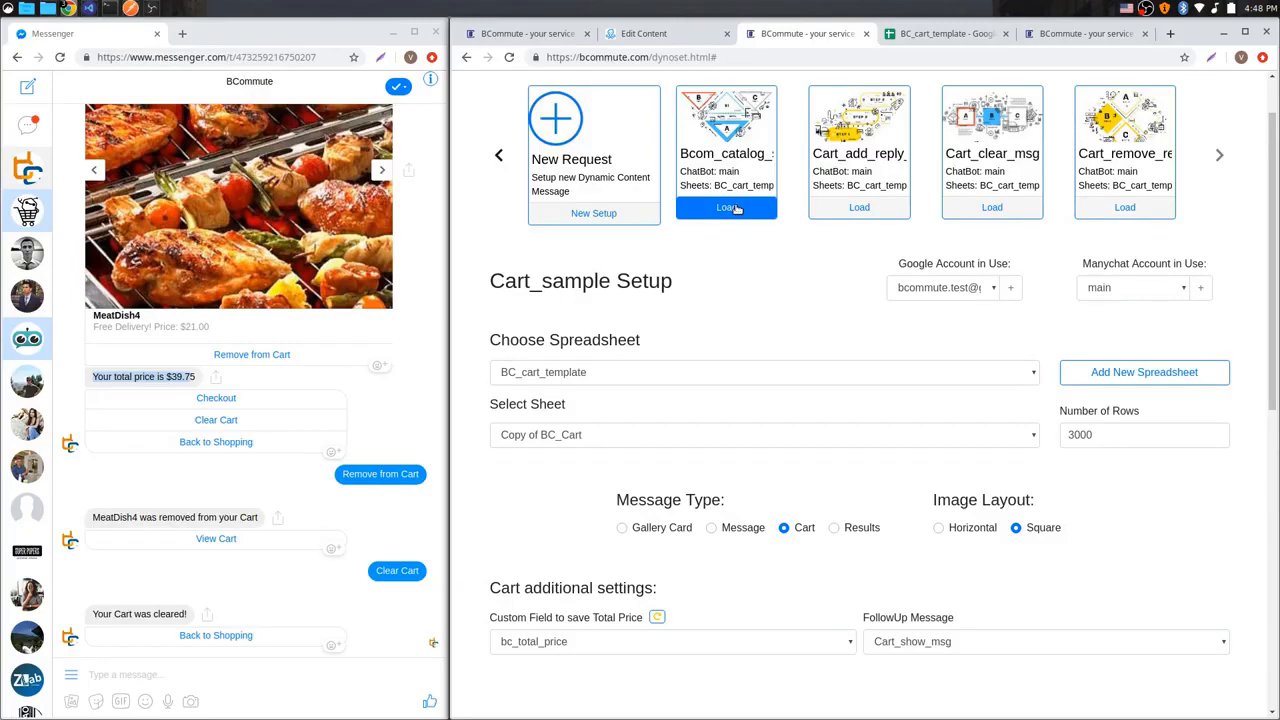
scroll(835, 395, "down", 2)
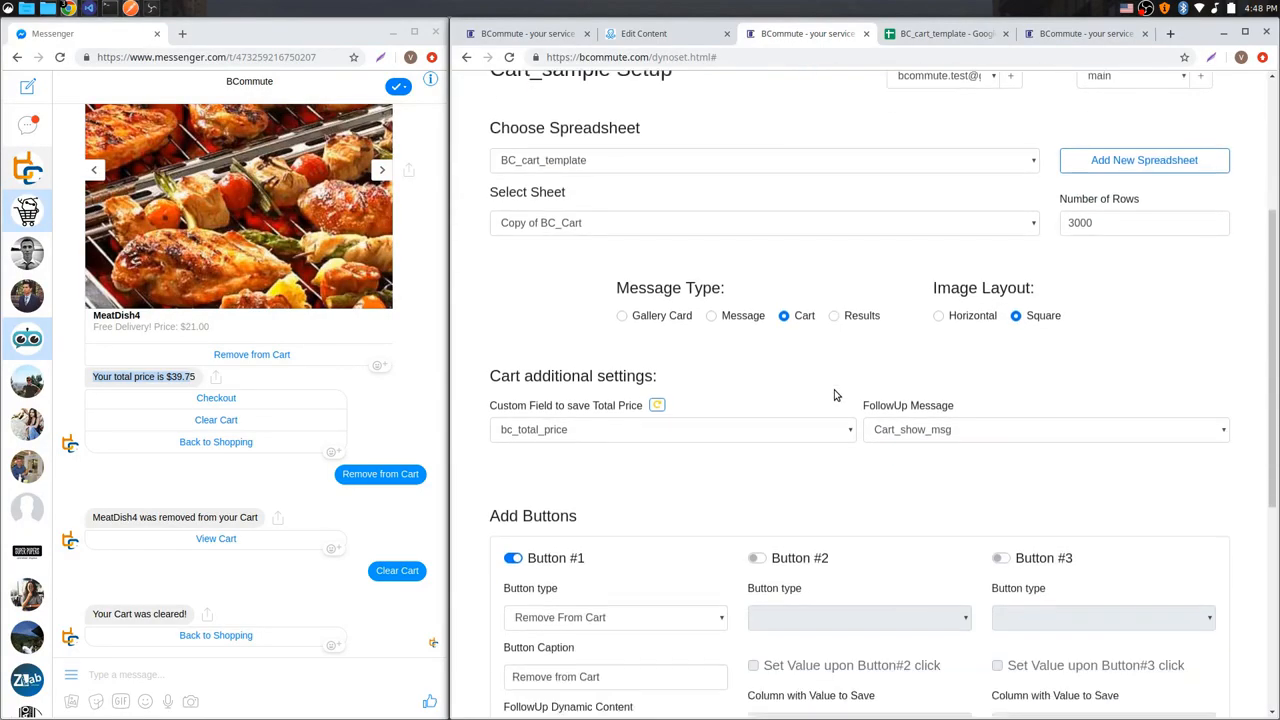
scroll(850, 425, "up", 3)
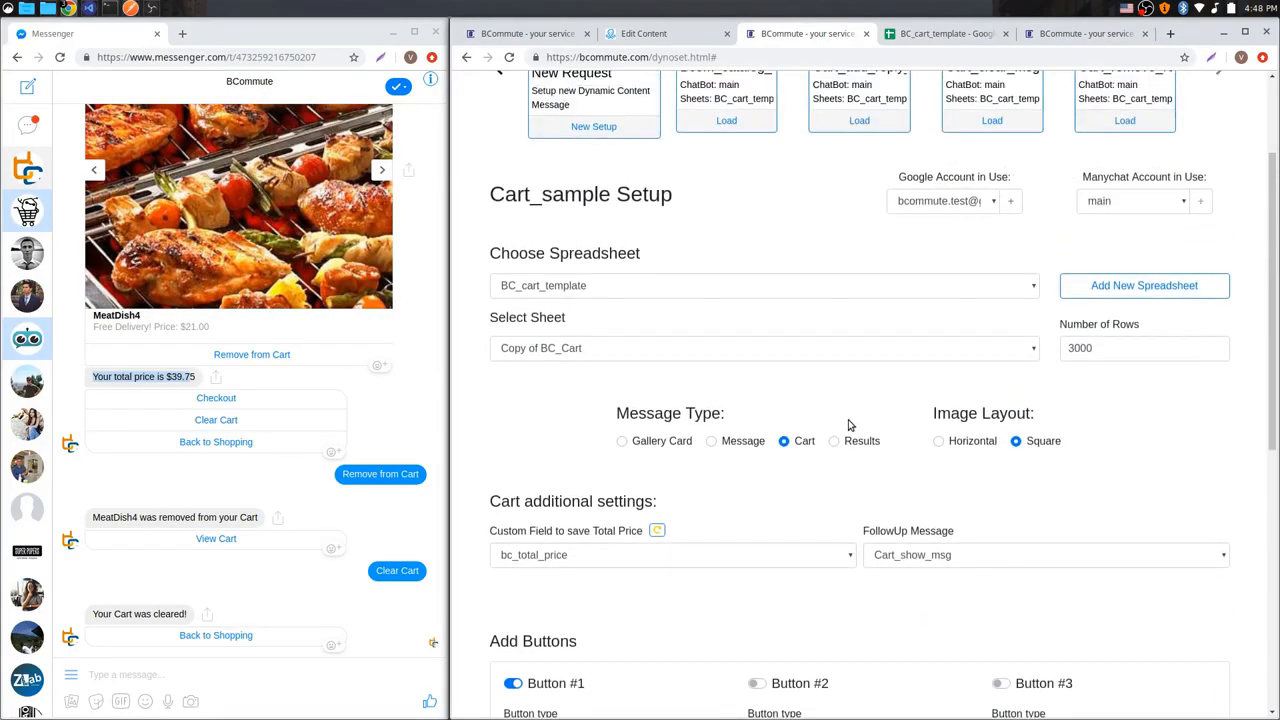
left_click(857, 279)
scroll(863, 491, "down", 3)
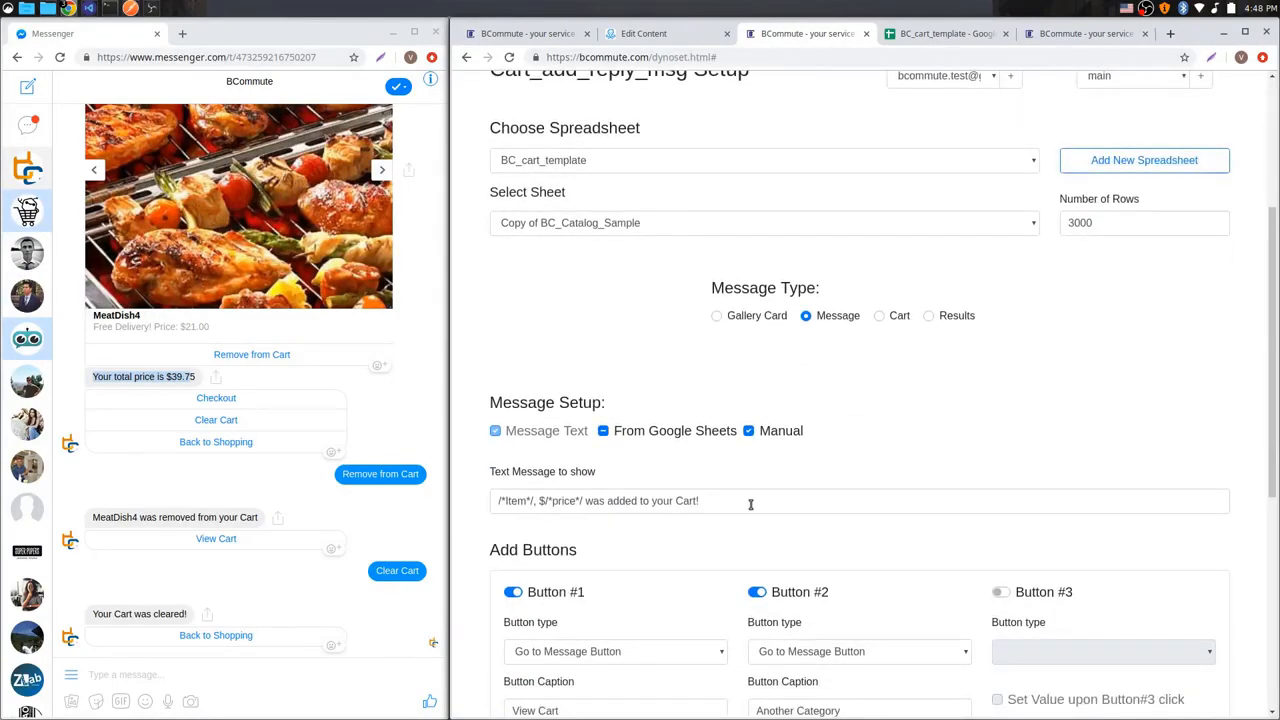
left_click_drag(757, 504, 491, 504)
scroll(706, 512, "down", 2)
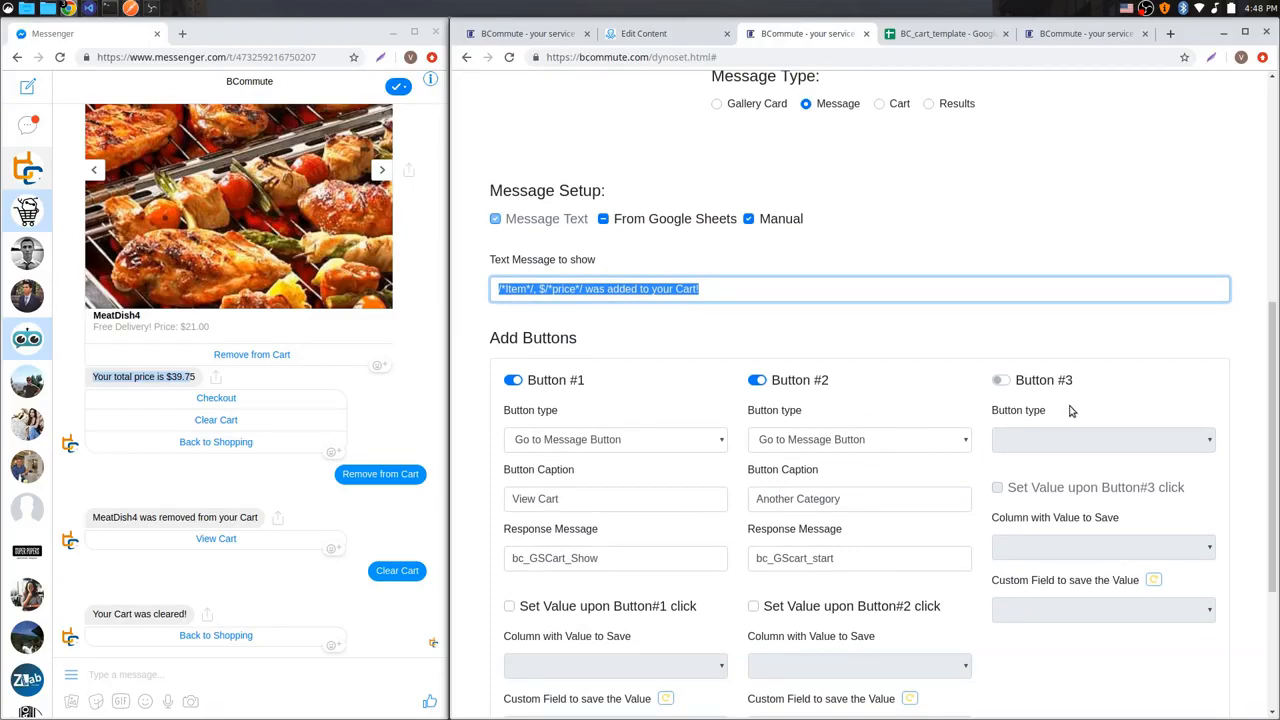
scroll(920, 465, "up", 4)
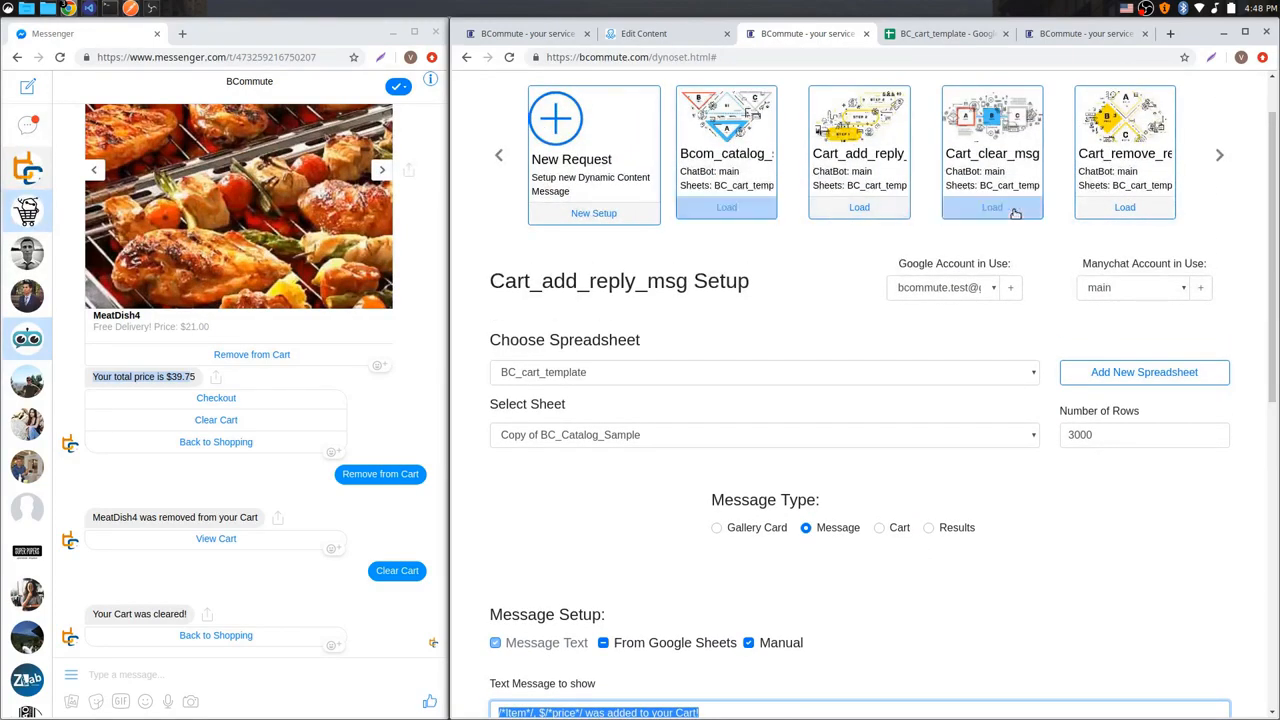
Step: Switch to the ManyChat Main_Sample flow and view all its steps together, including bc_GSCart_Show and CheckoutMsg
left_click(680, 34)
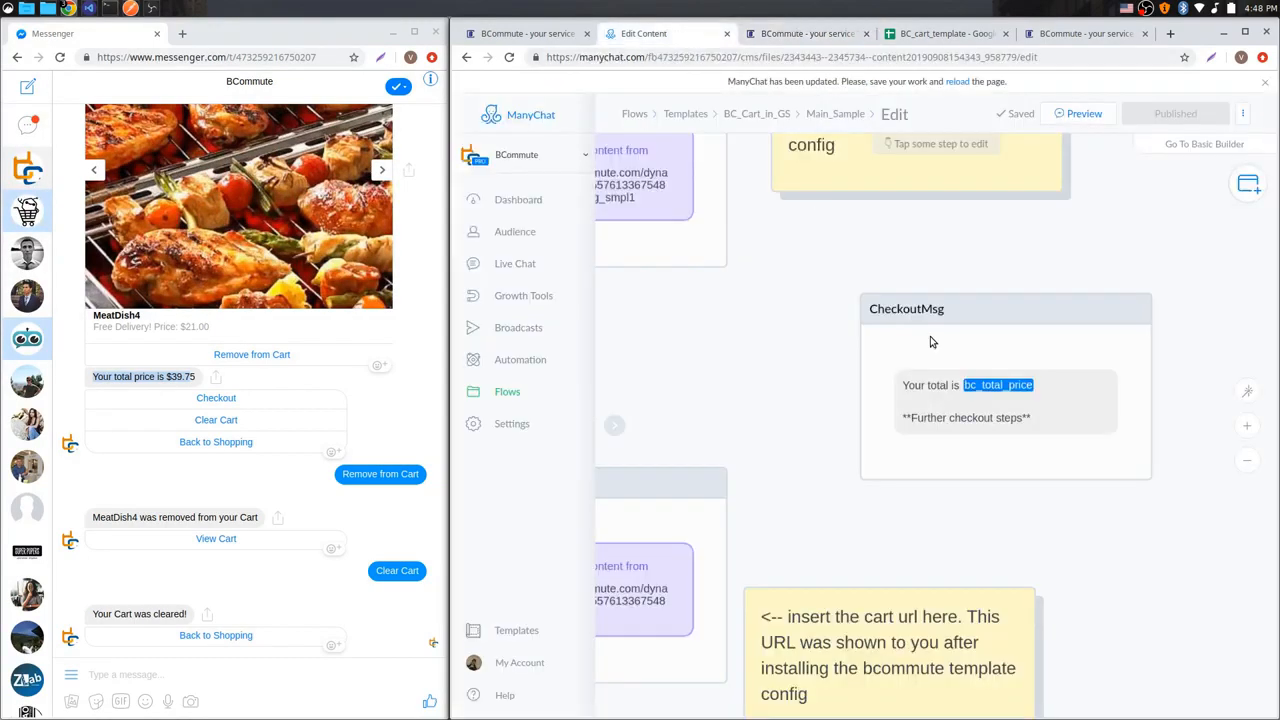
left_click_drag(691, 429, 912, 404)
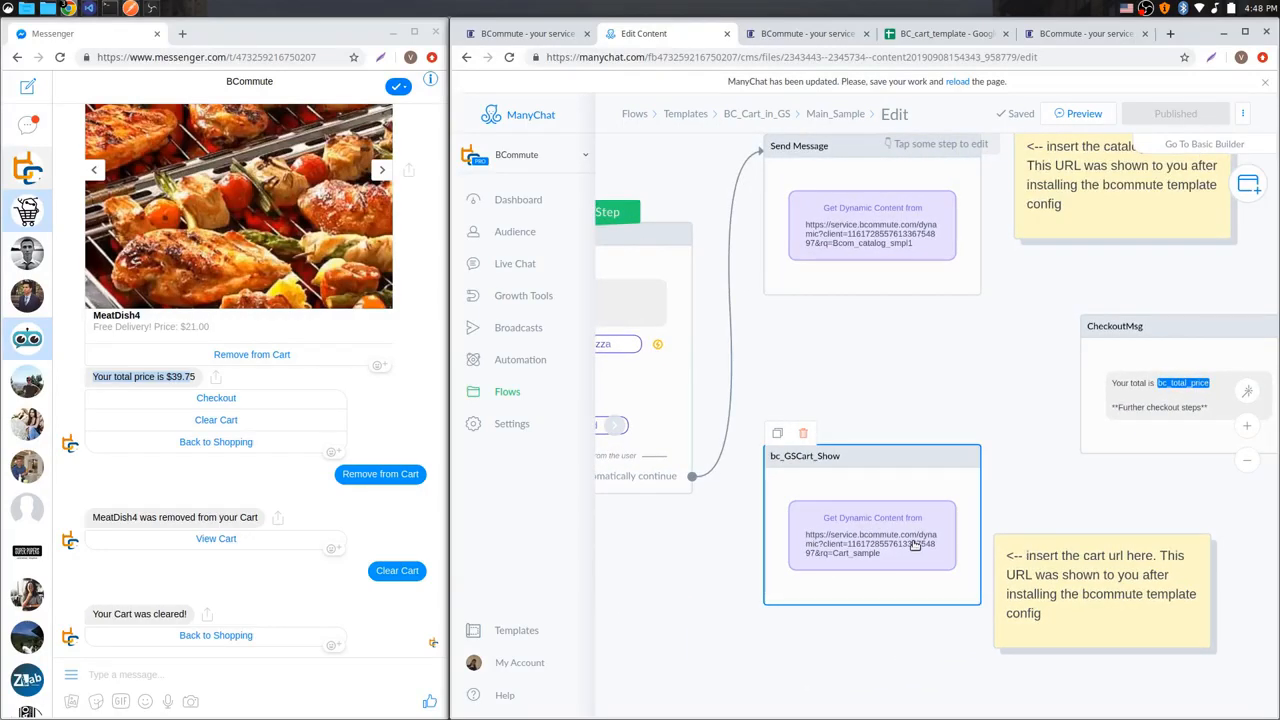
scroll(914, 545, "down", 3)
left_click_drag(910, 440, 951, 440)
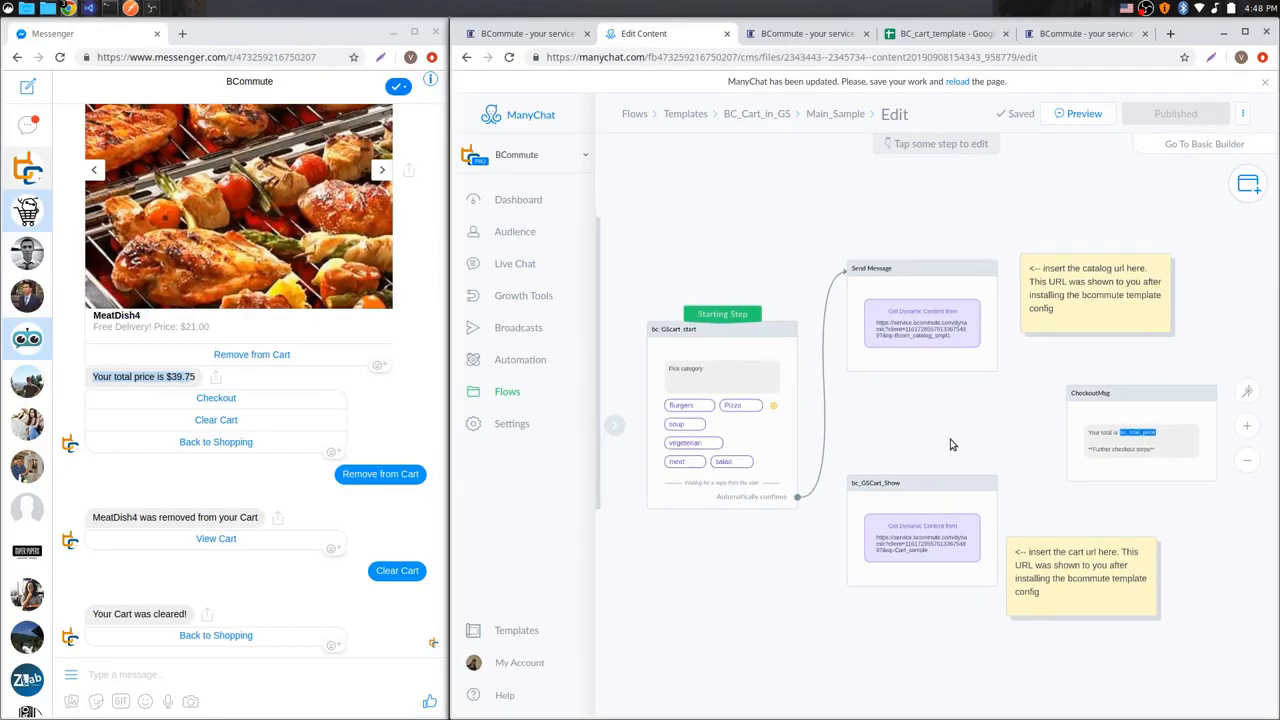